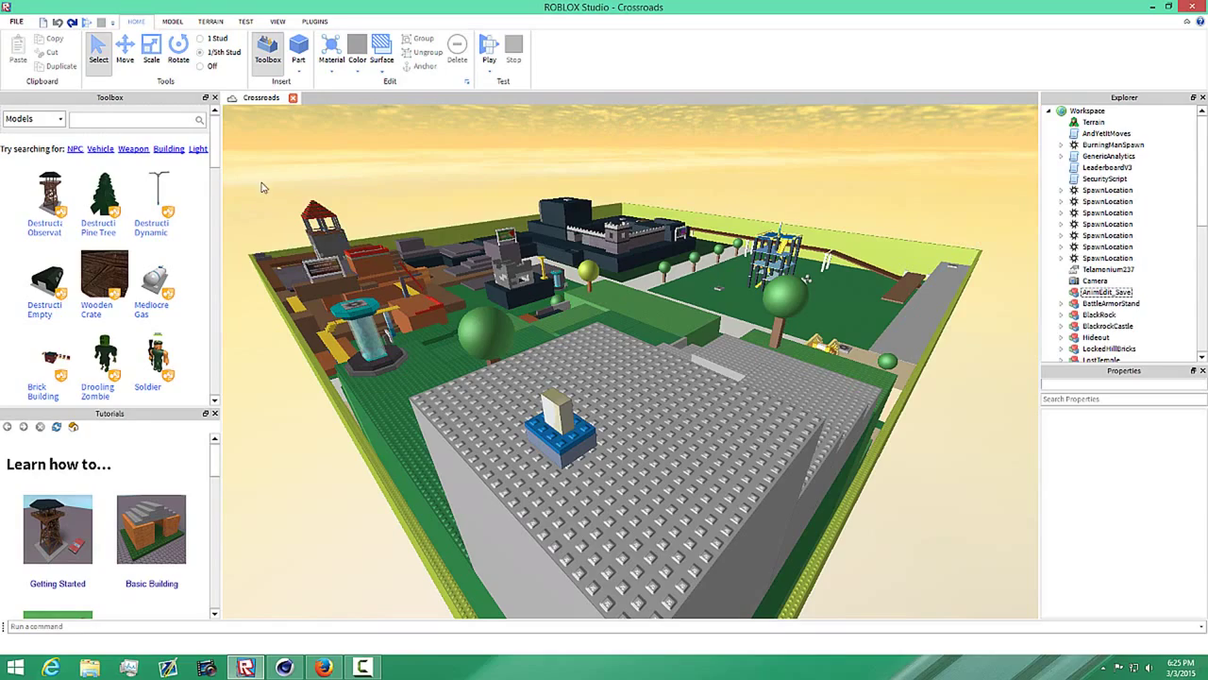
Delete the GenericAnalytics, LeaderboardV3, SecurityScript and AndYetItMoves scripts from the Workspace
left_click_drag(261, 182, 1021, 489)
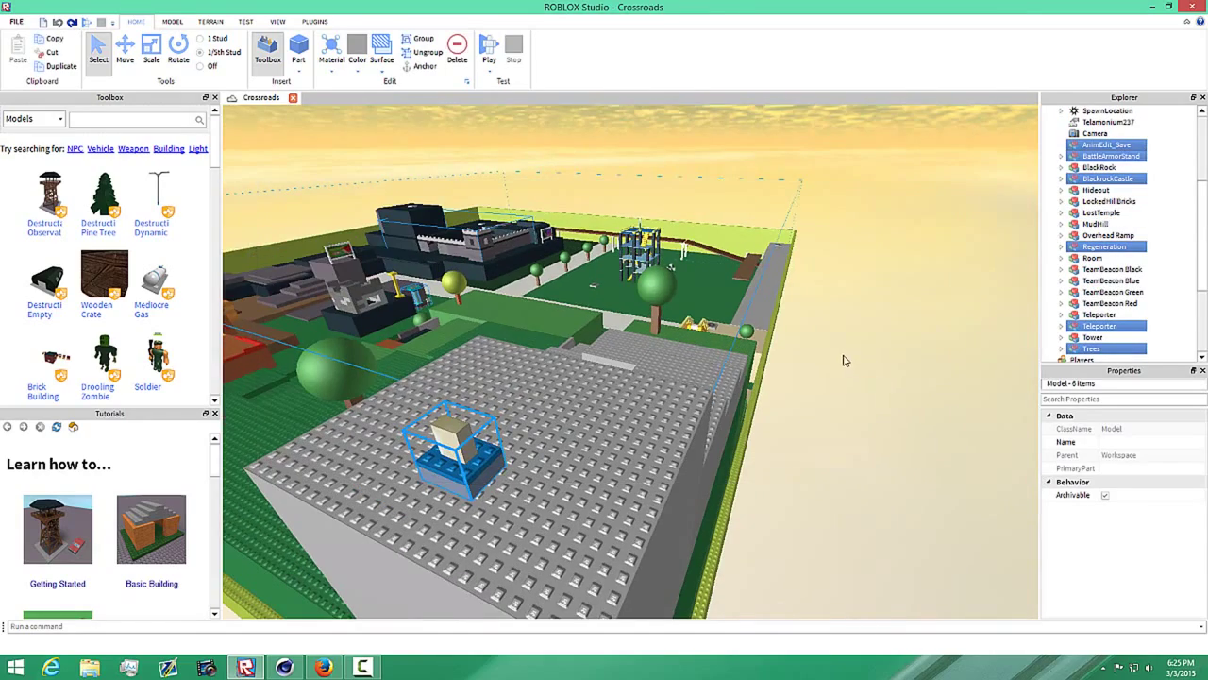
right_click_drag(844, 361, 802, 330)
scroll(802, 330, "down", 1)
scroll(859, 378, "down", 2)
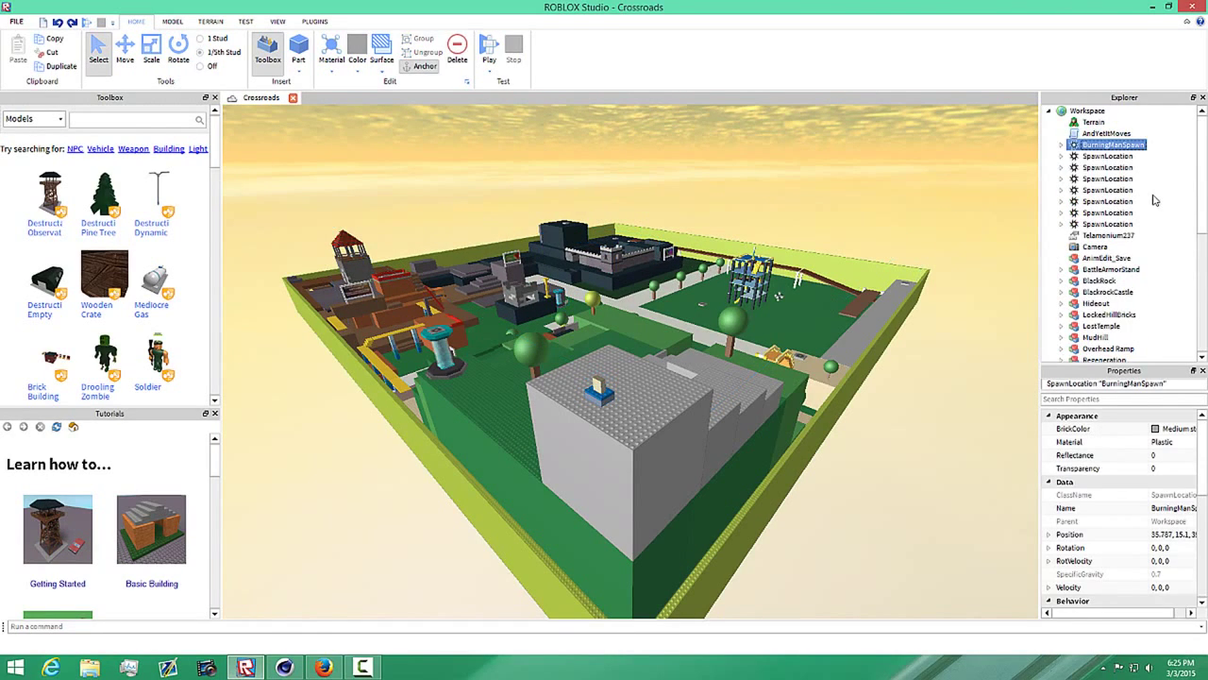
scroll(1146, 248, "down", 4)
scroll(1146, 249, "down", 1)
scroll(1144, 230, "up", 6)
left_click(1103, 178)
left_click(1103, 156, "shift")
key("Delete")
Delete the two Teleporter models from the Workspace
left_click(1101, 134)
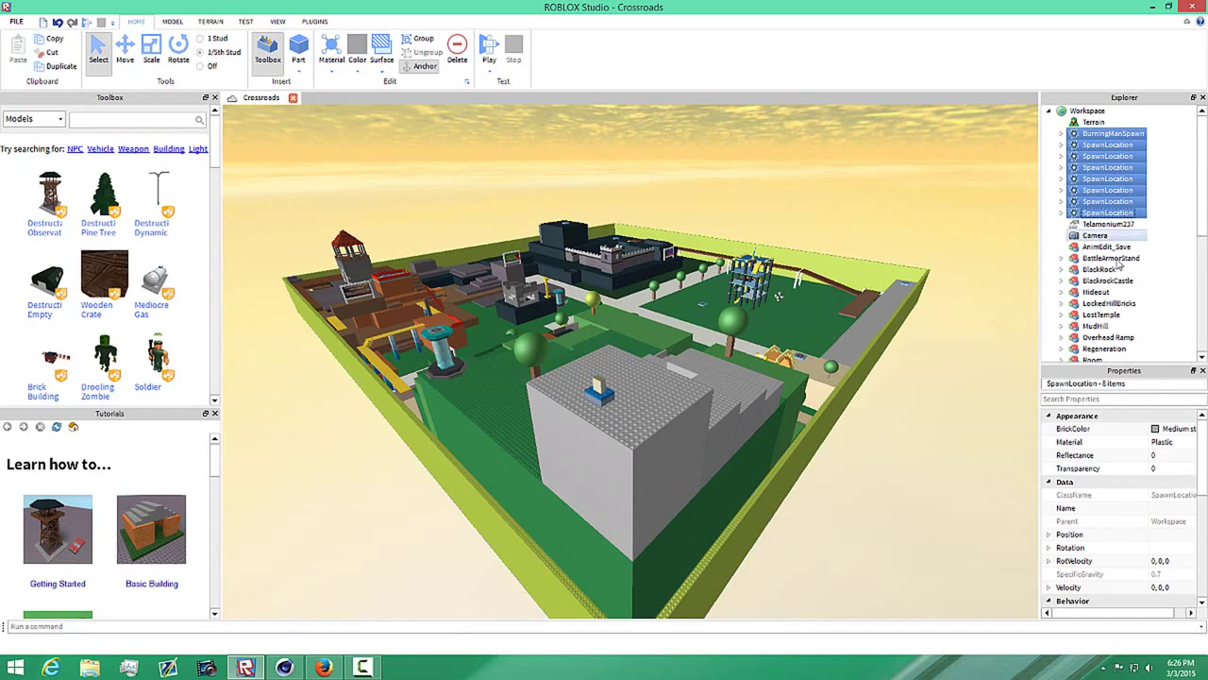
left_click(1119, 269)
scroll(1109, 265, "down", 7)
scroll(1109, 264, "up", 7)
scroll(1167, 270, "down", 3)
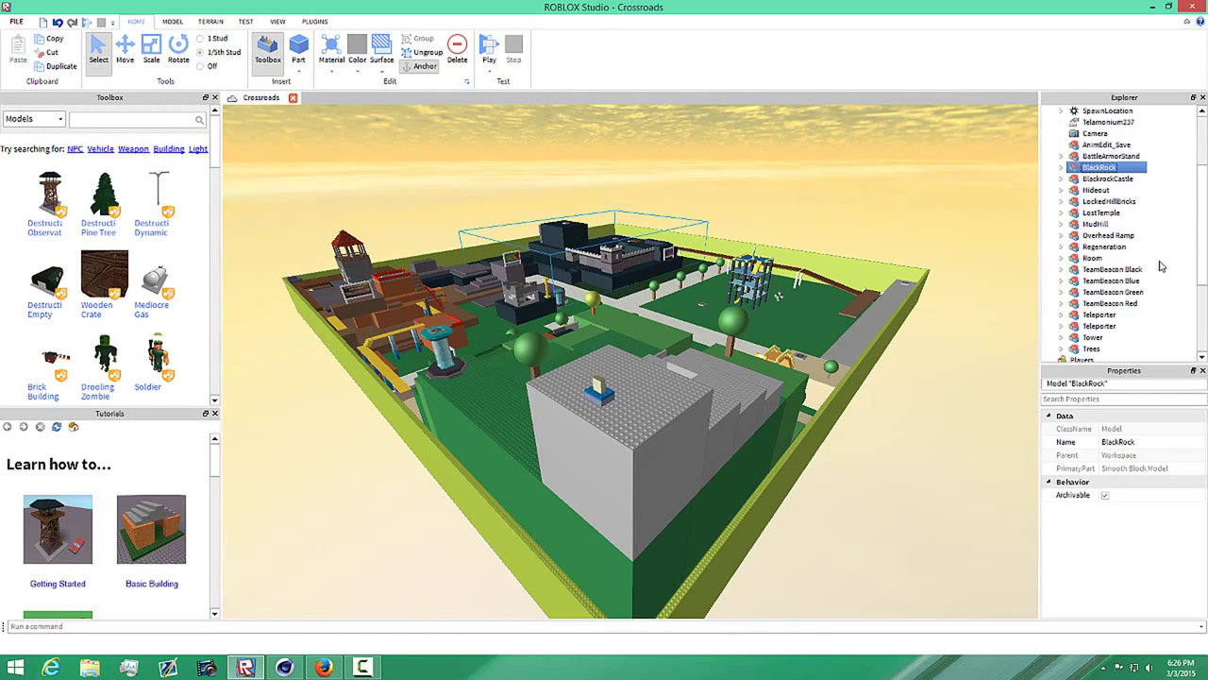
left_click(1110, 326)
left_click(1110, 316, "ctrl")
key("Delete")
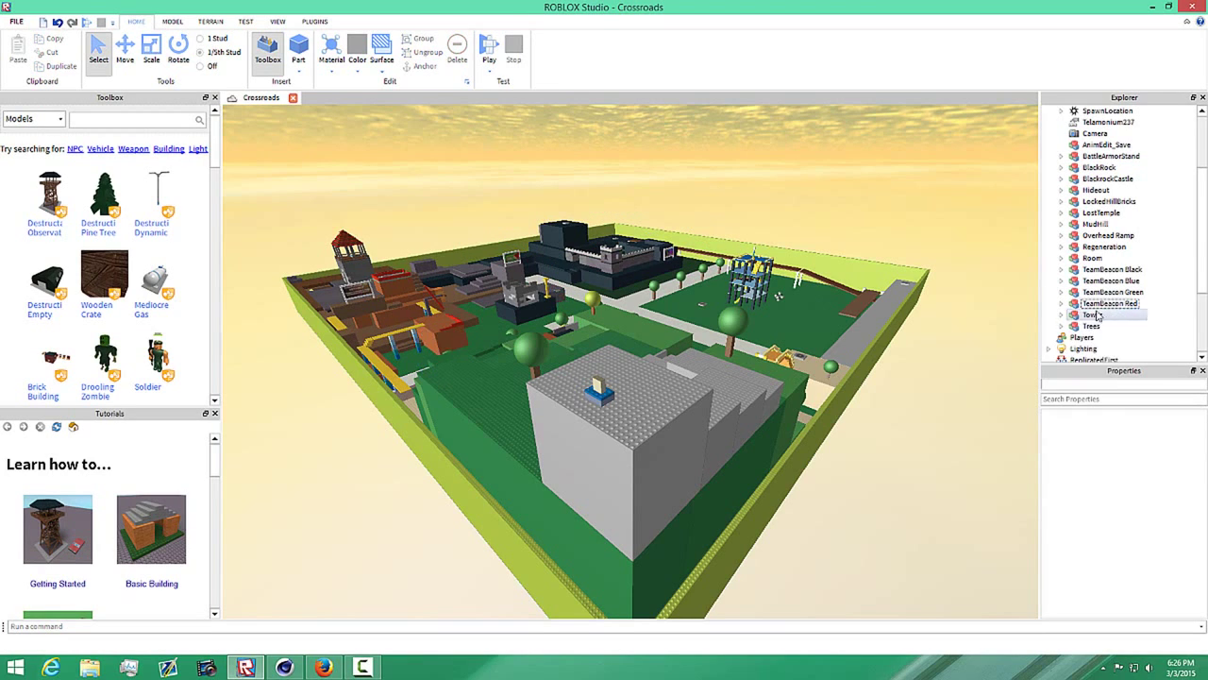
key("ctrl+z")
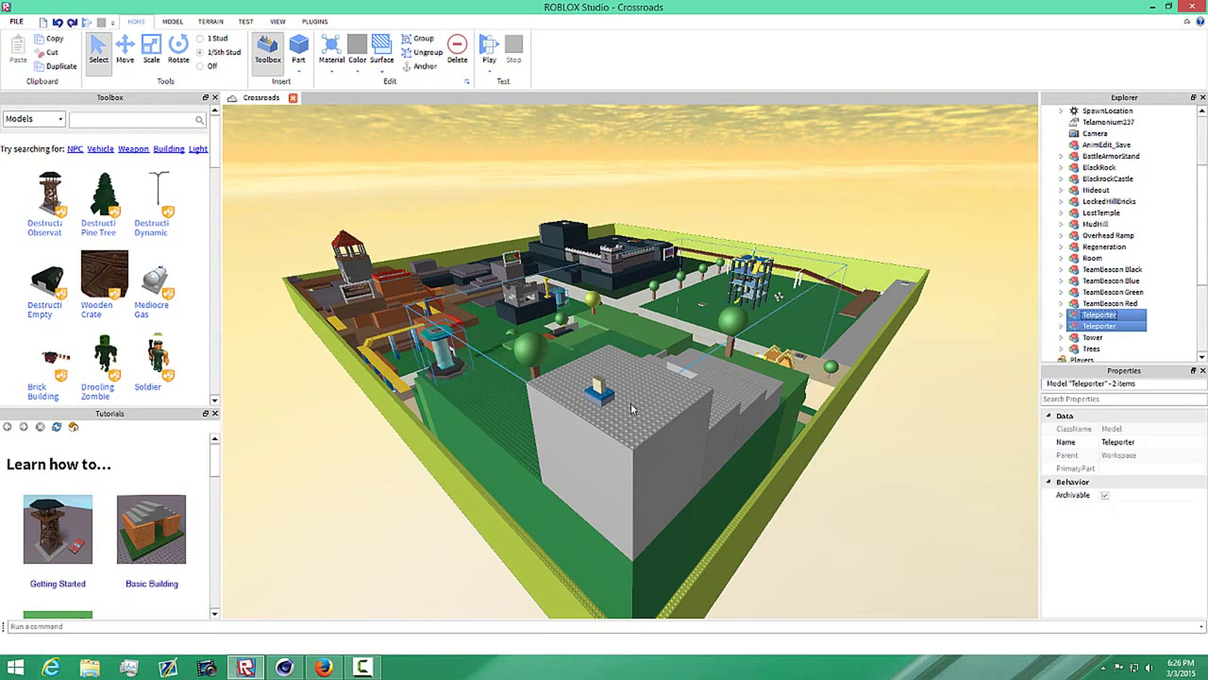
key("Delete")
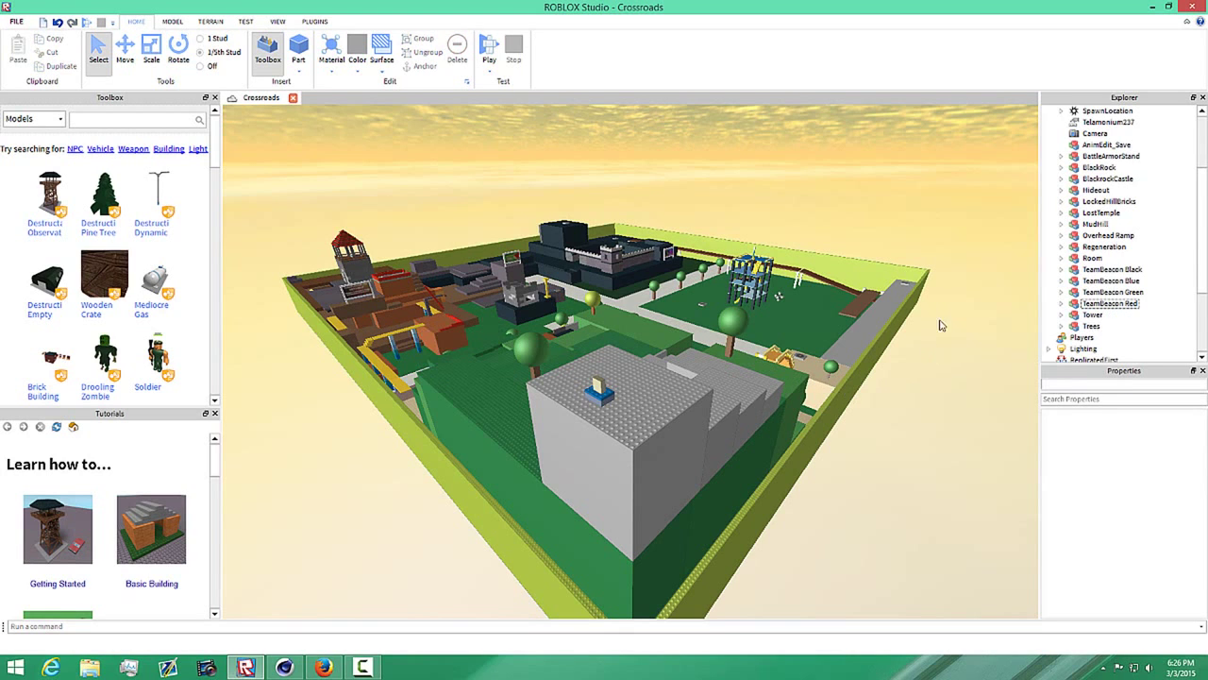
Delete the AnimEdit_Save model from the Workspace
left_click(1091, 325)
left_click(1112, 156, "shift")
left_click(1114, 148)
key("Delete")
Group all models from BattleArmorStand to Trees together with BurningManSpawn and every SpawnLocation into a single model
left_click(1095, 316)
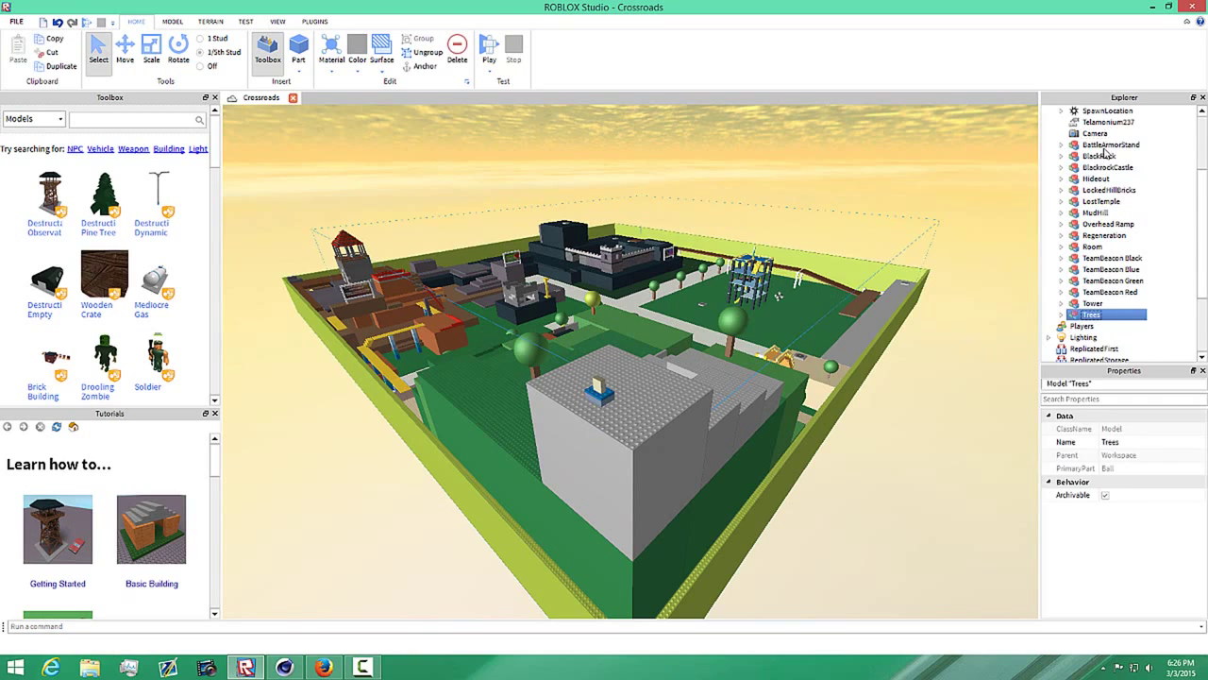
left_click(1112, 145, "shift")
scroll(1112, 151, "up", 3)
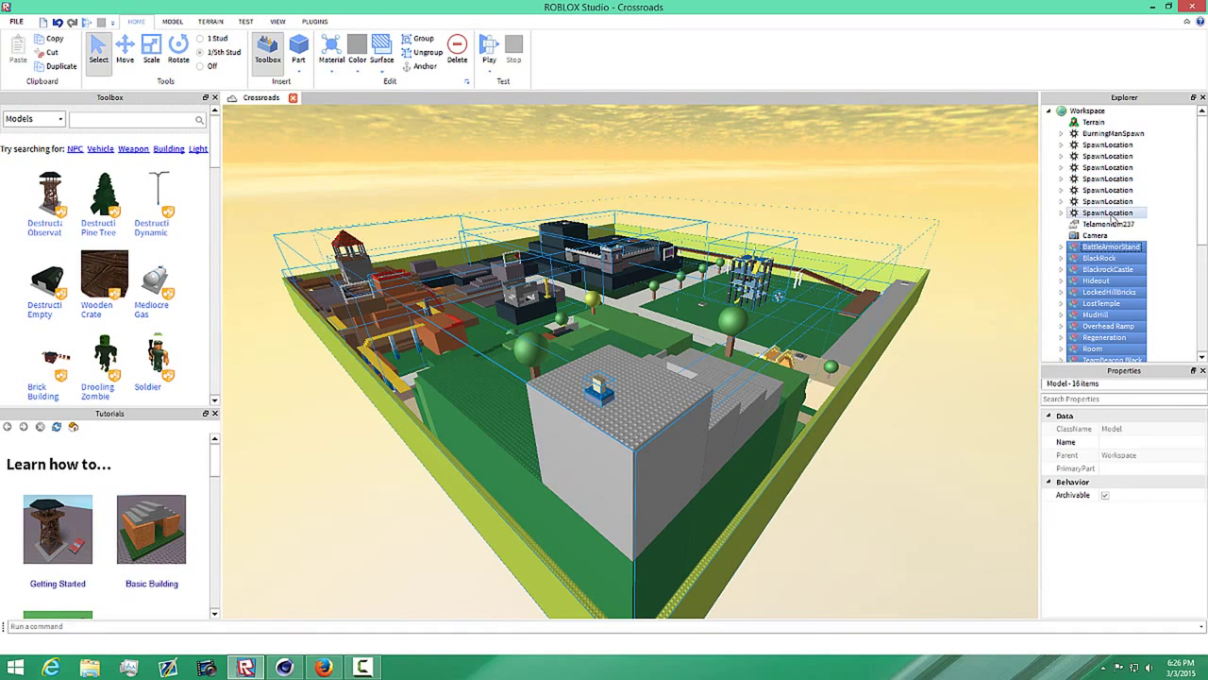
left_click_drag(1111, 215, 1103, 138, "ctrl")
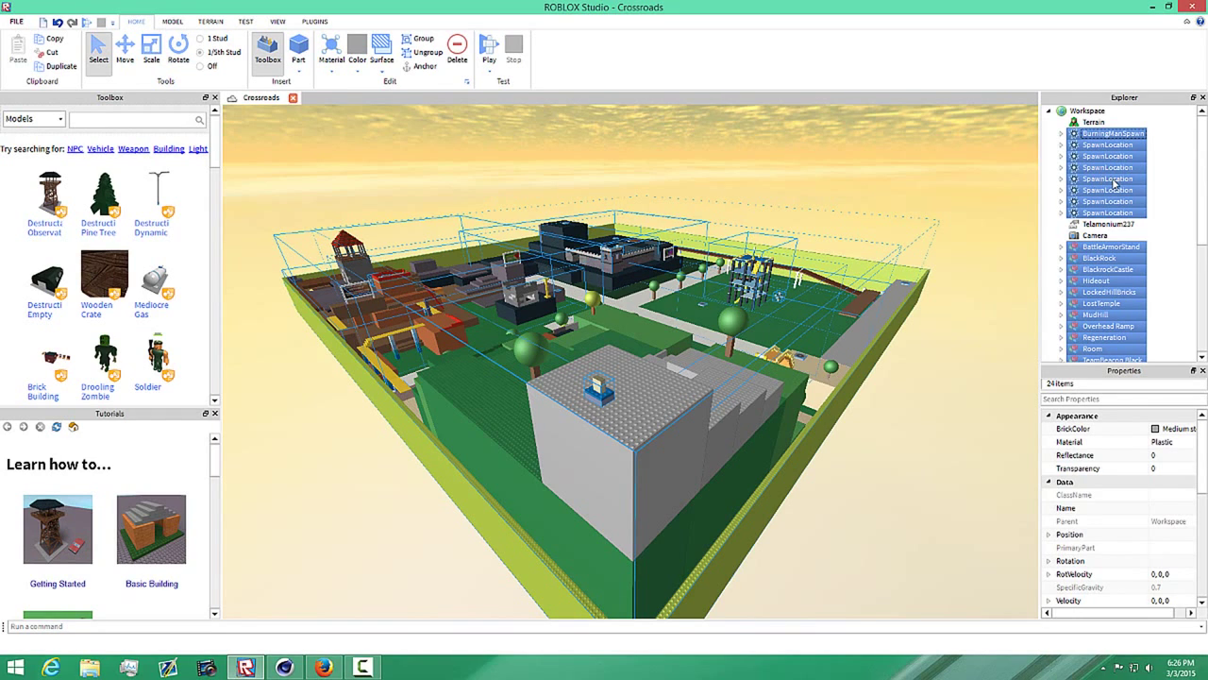
key("ctrl+g")
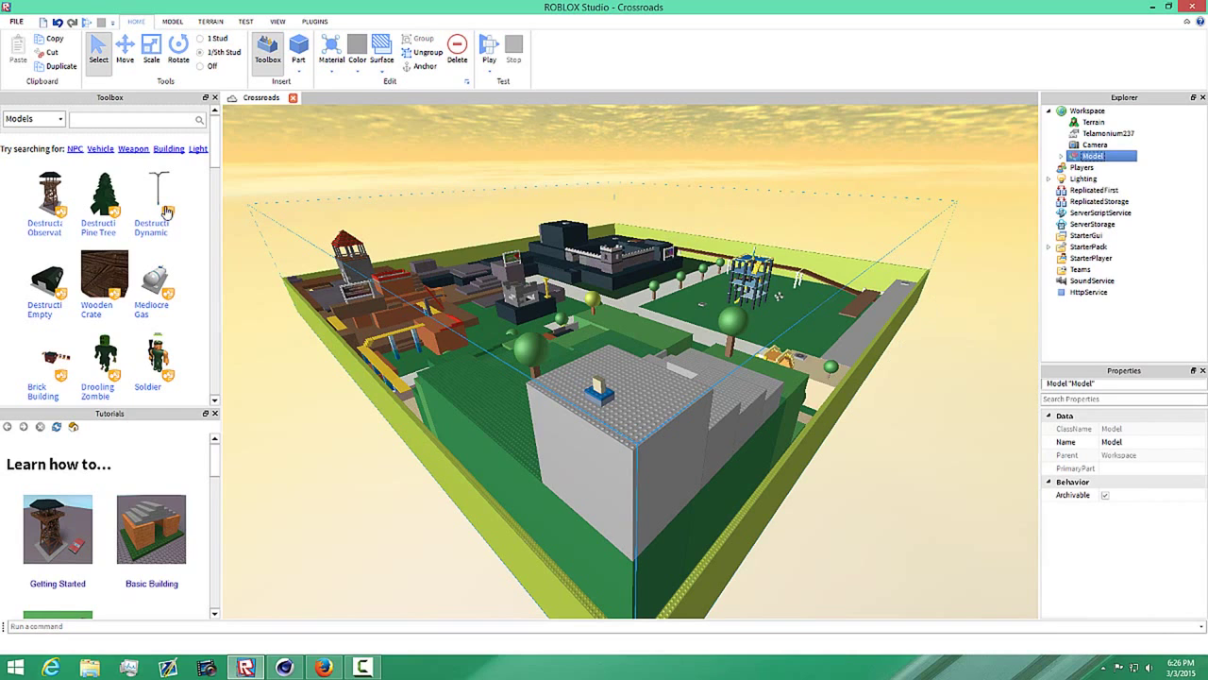
left_click(105, 198)
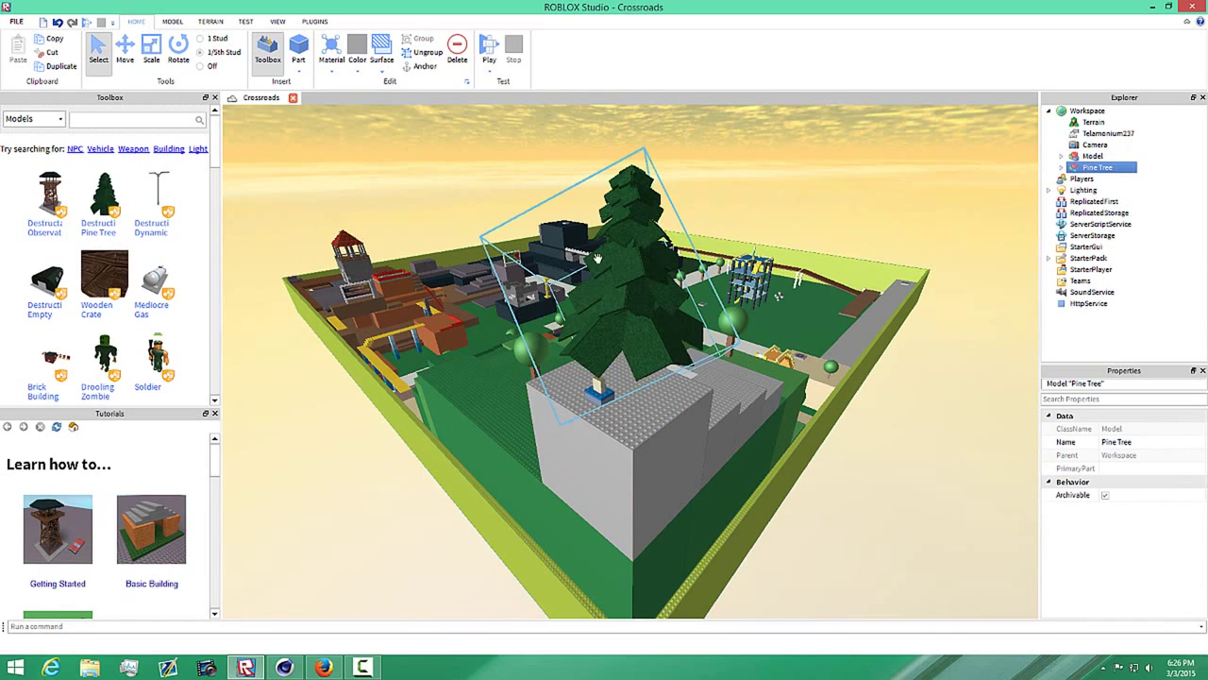
left_click_drag(627, 354, 652, 432)
right_click(1098, 167)
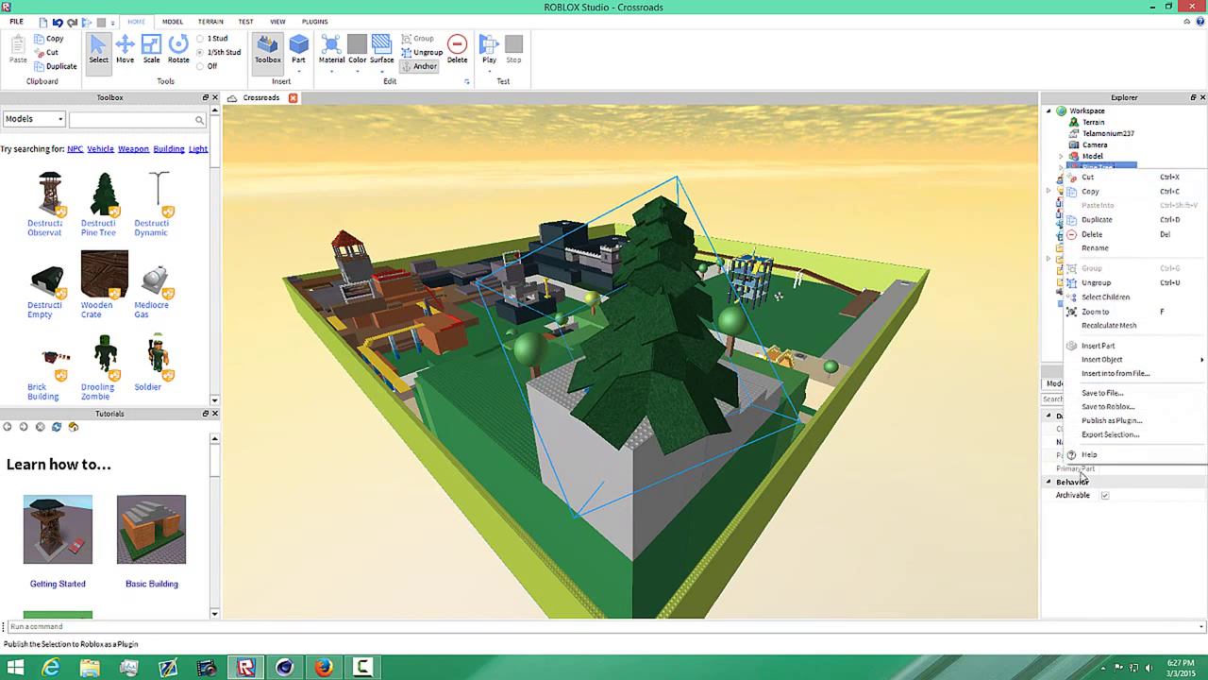
left_click(790, 260)
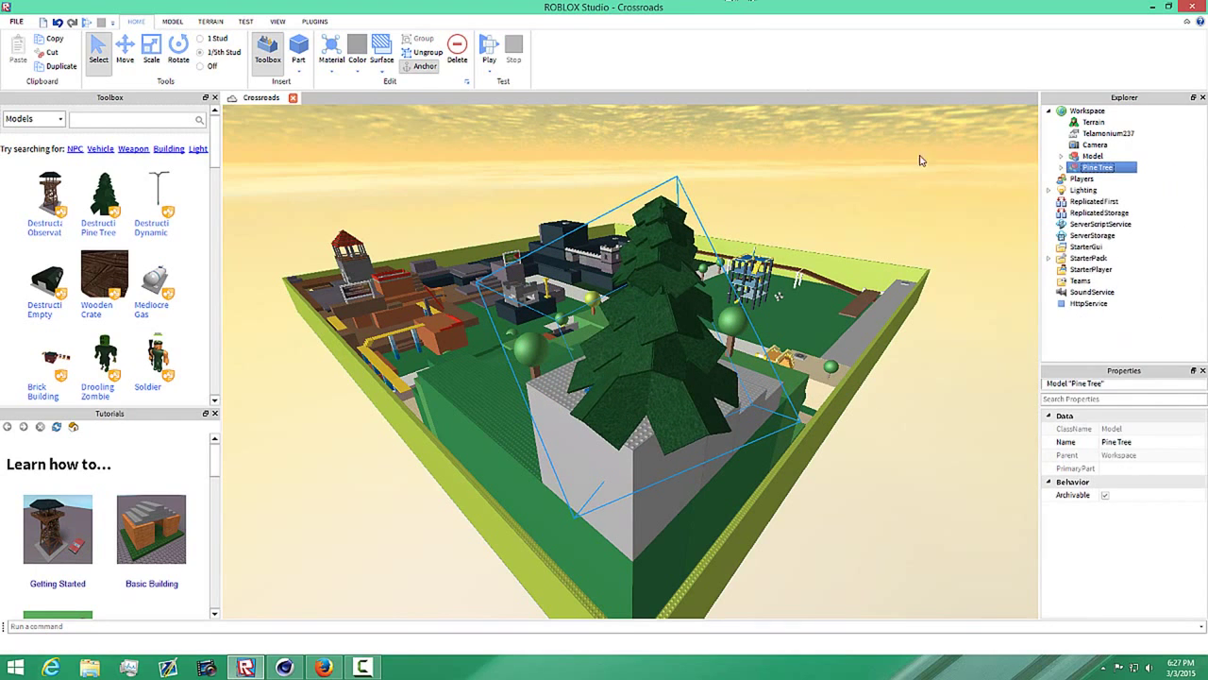
key("ctrl+z")
key("ctrl+z")
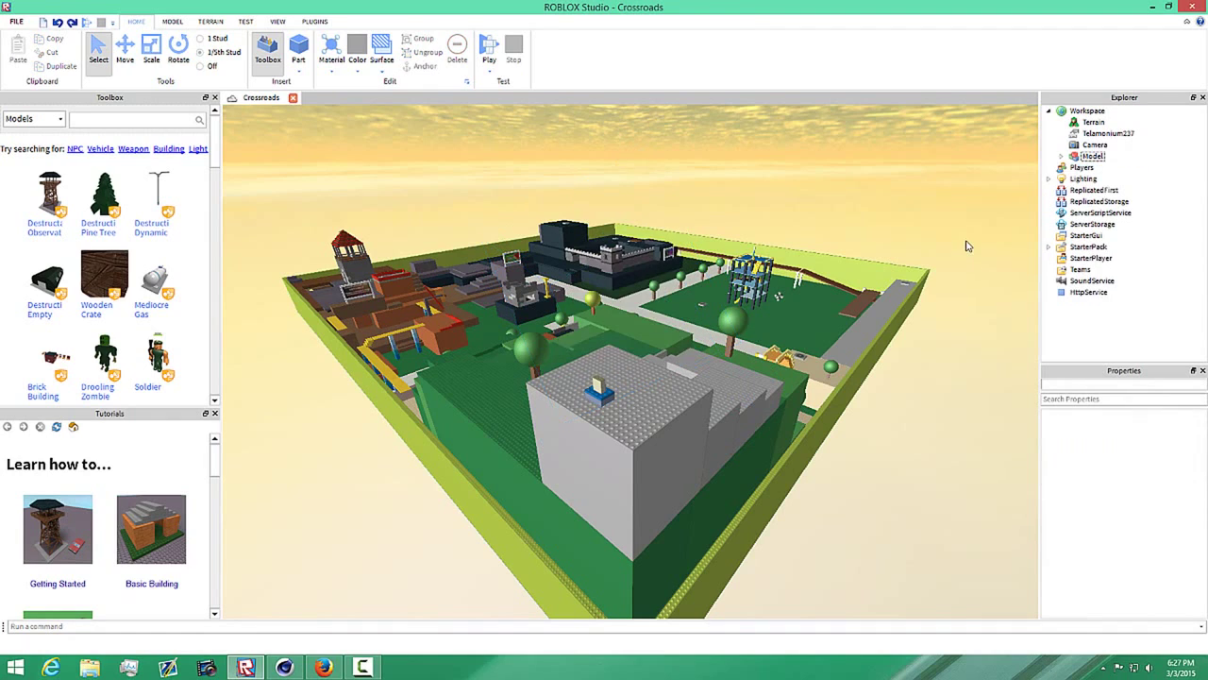
Ungroup the combined map model and group all of its parts again
left_click(1086, 157)
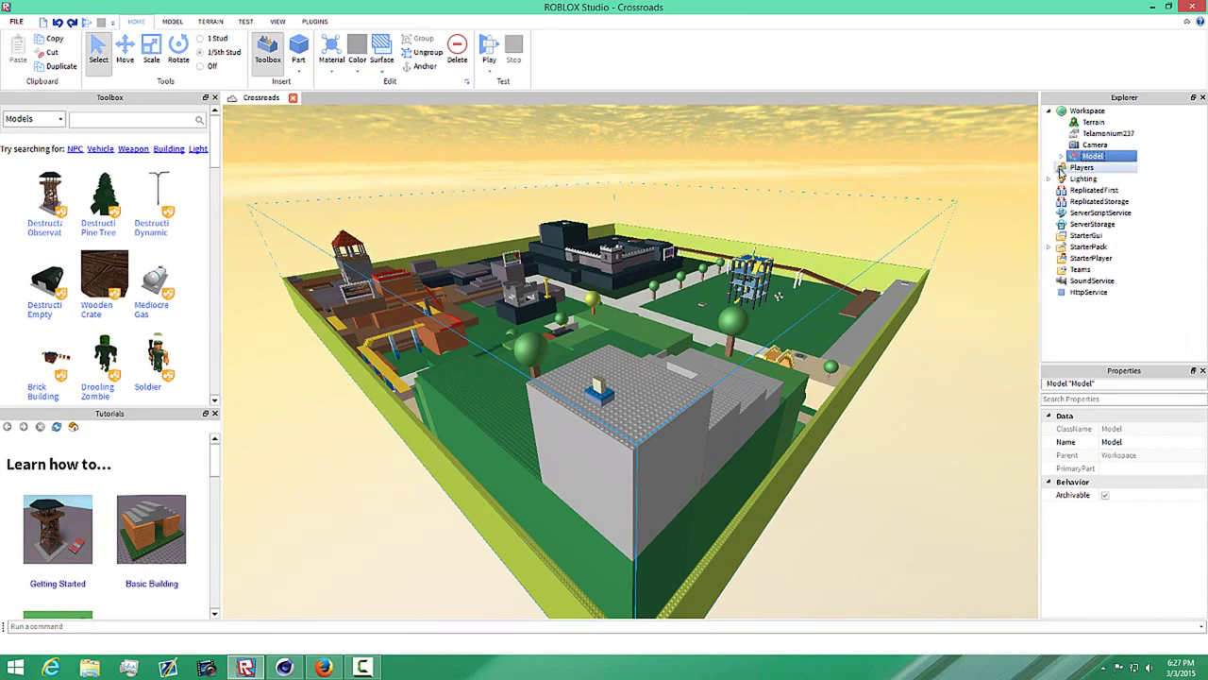
key("ctrl+u")
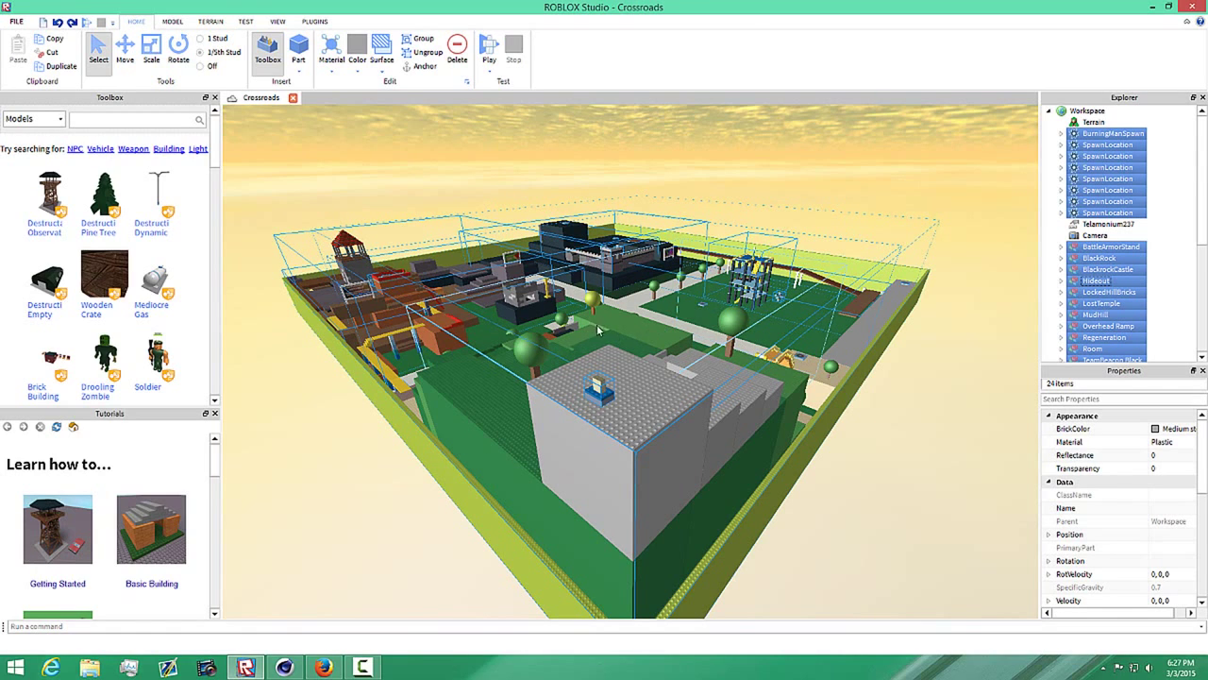
key("ctrl+g")
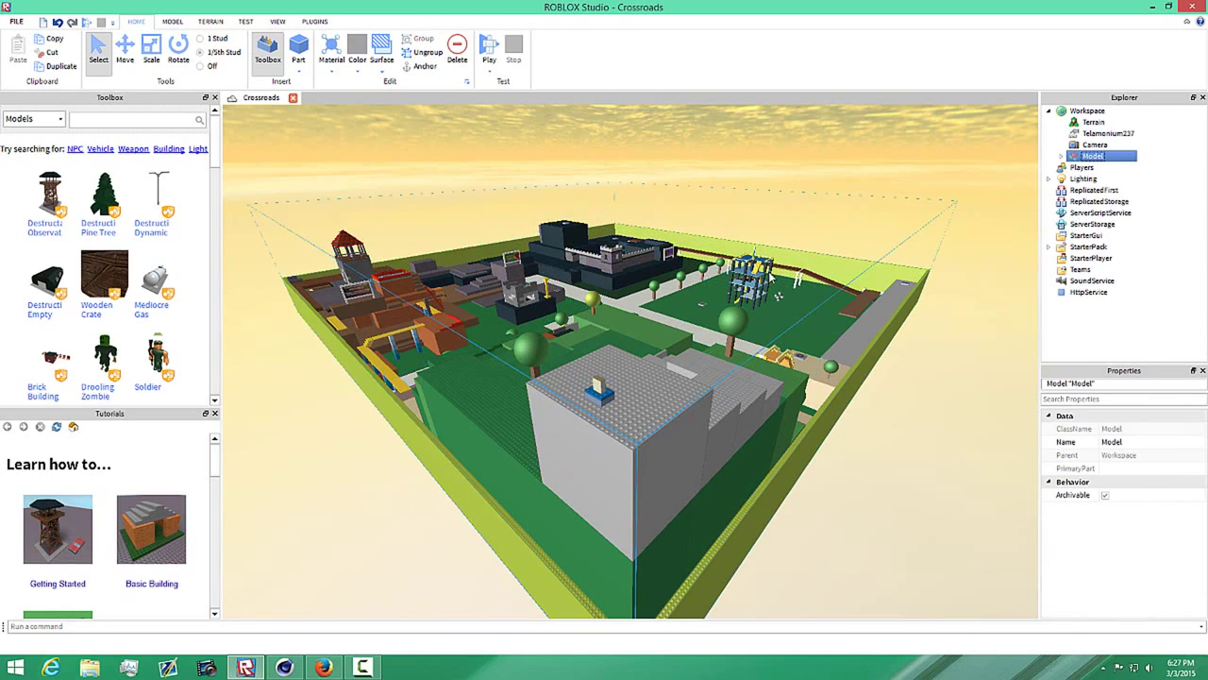
Export the grouped map model as an OBJ file named Crossroads in the Temperary folder
right_click(1069, 156)
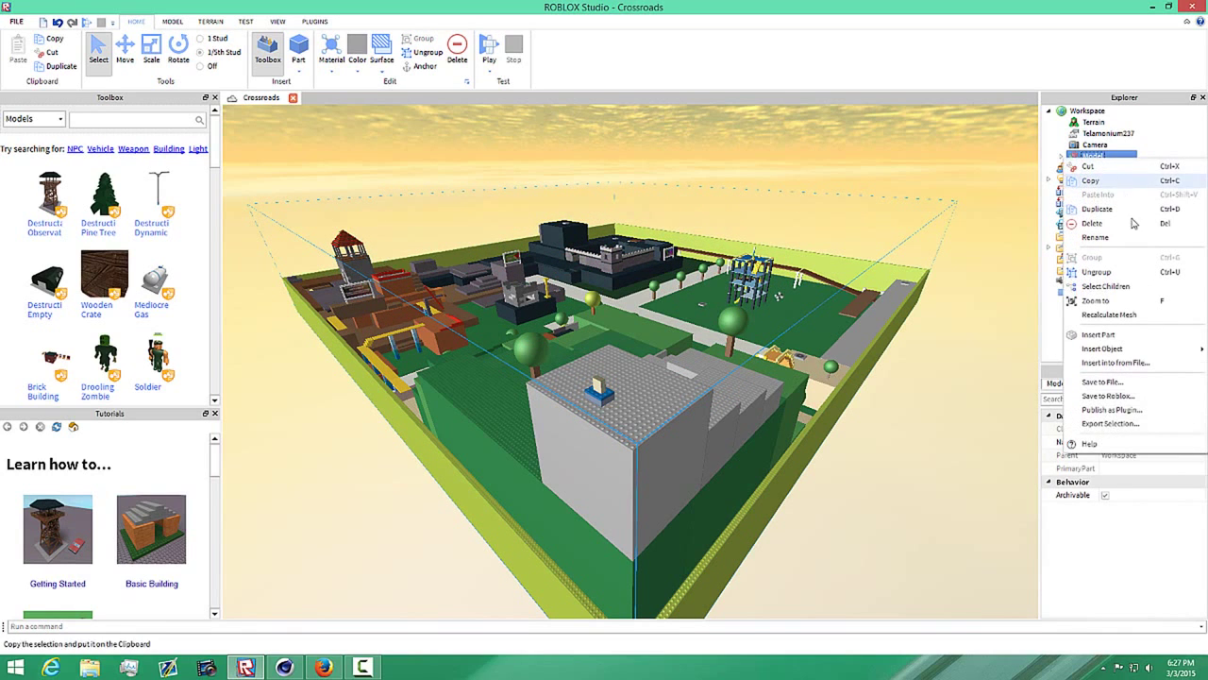
left_click(1110, 424)
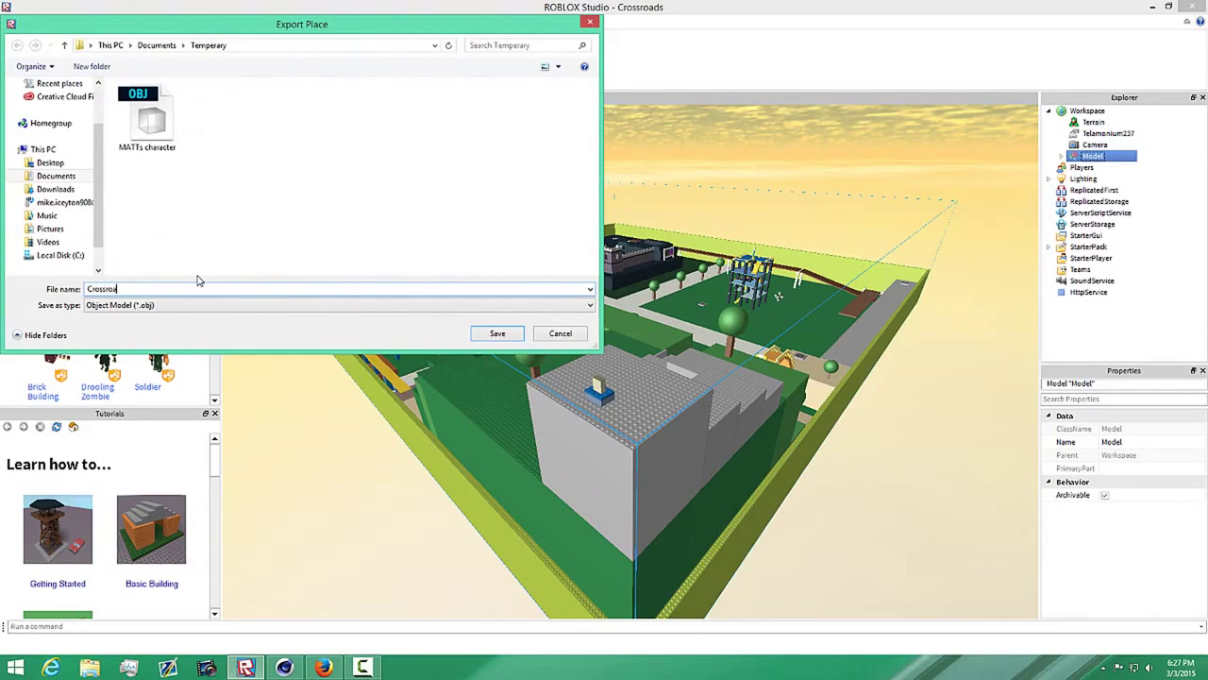
key("Return")
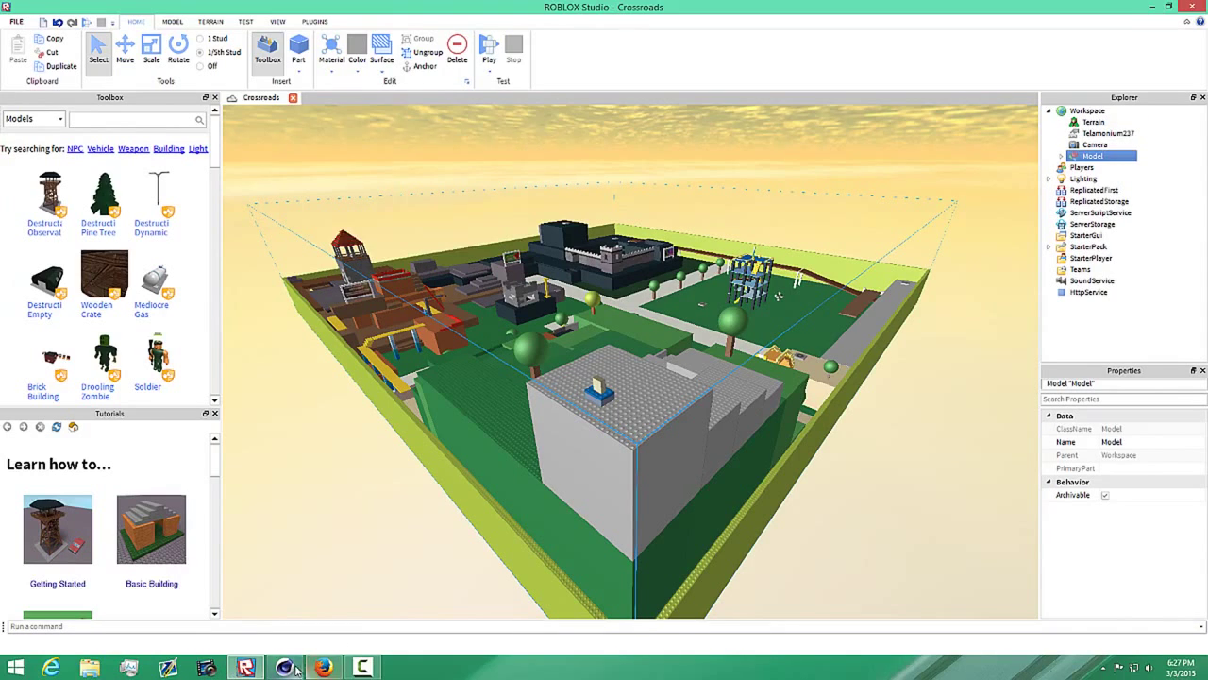
Switch to Cinema 4D and start merging objects from a file into the empty project
mouse_move(288, 667)
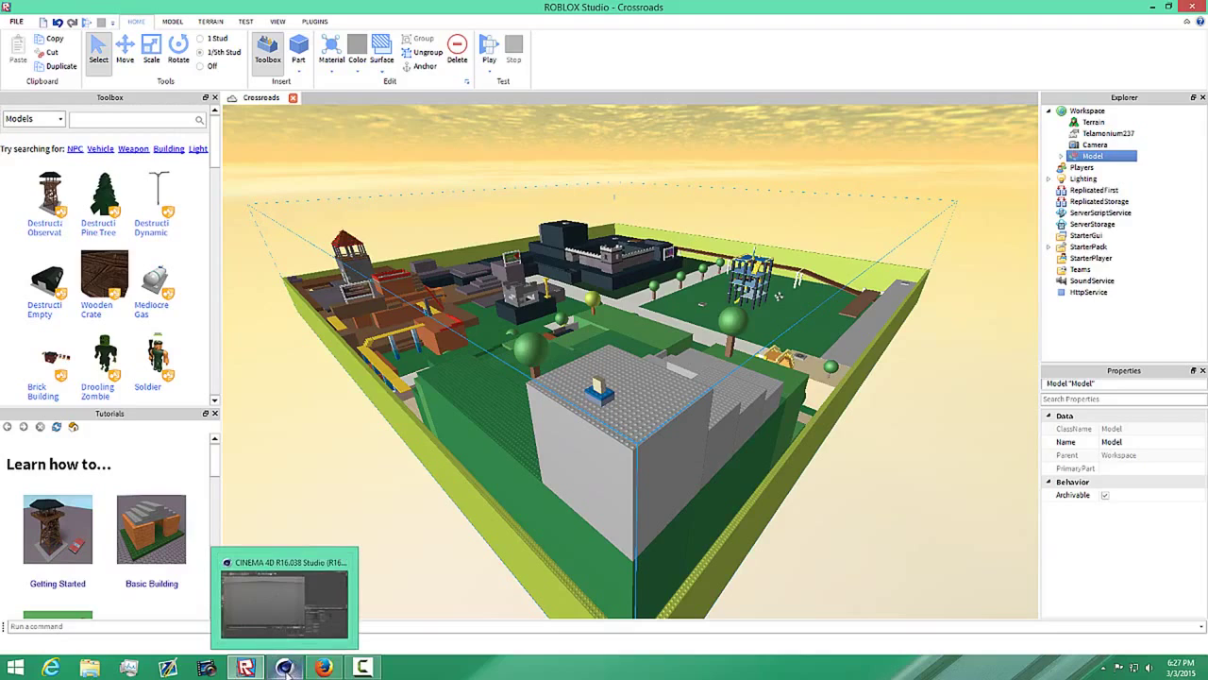
left_click(288, 666)
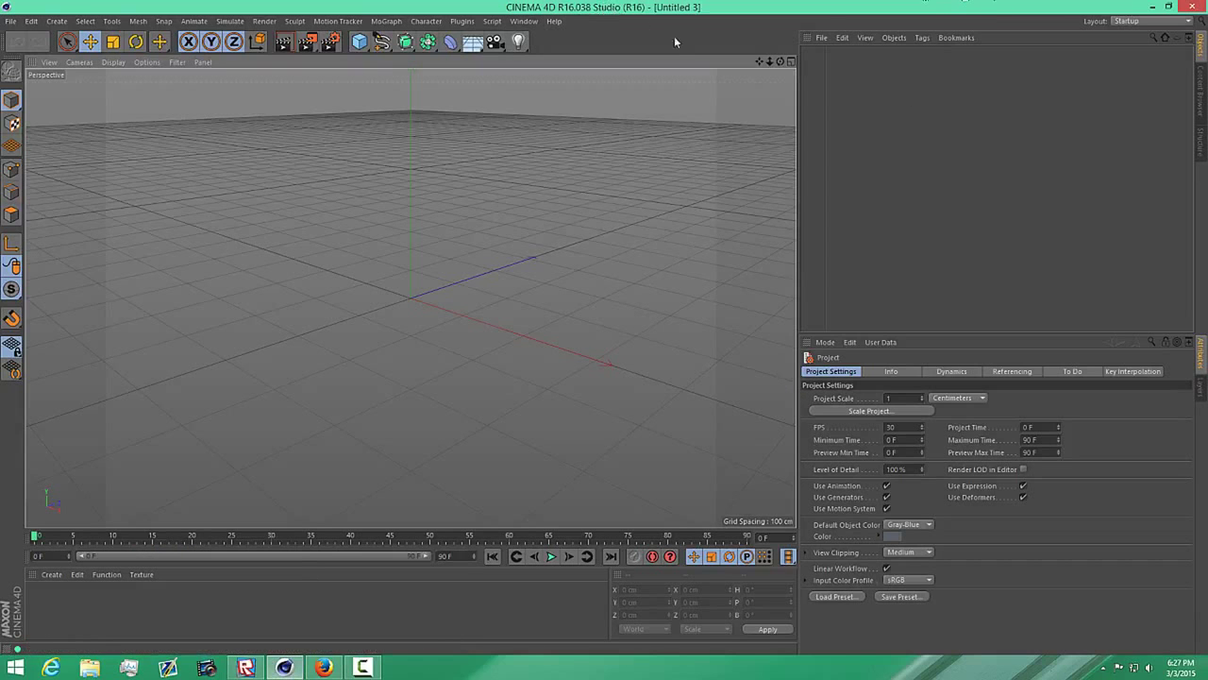
left_click(11, 22)
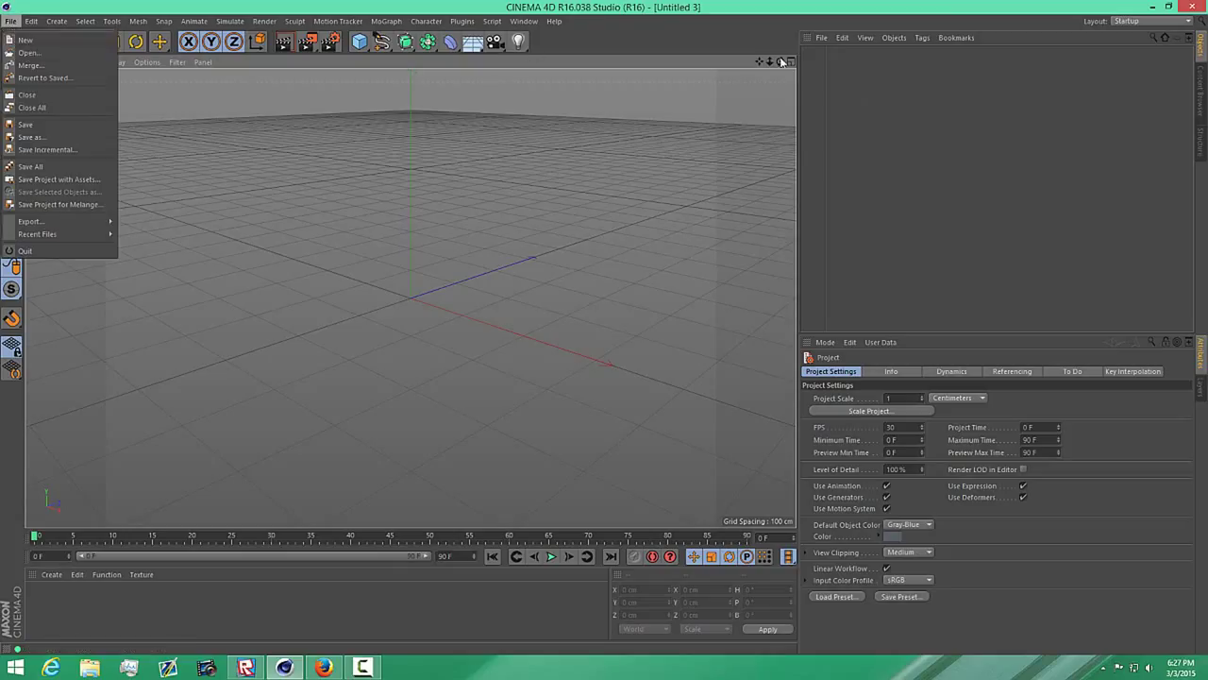
left_click(823, 41)
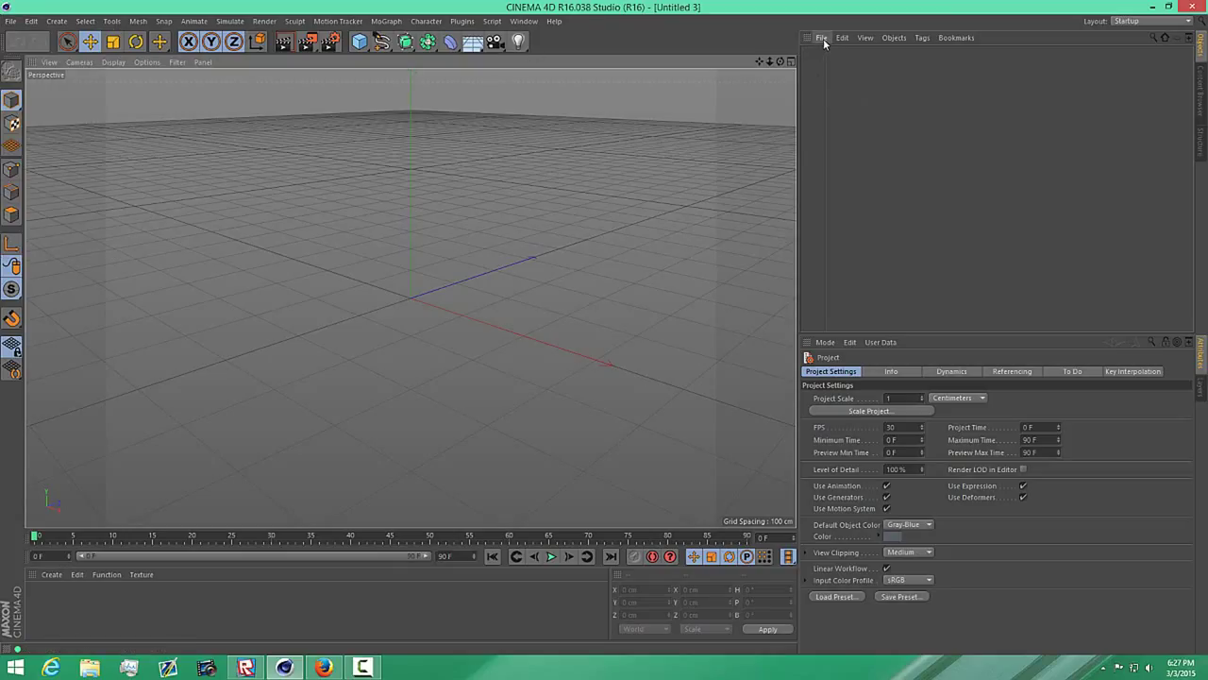
left_click(826, 39)
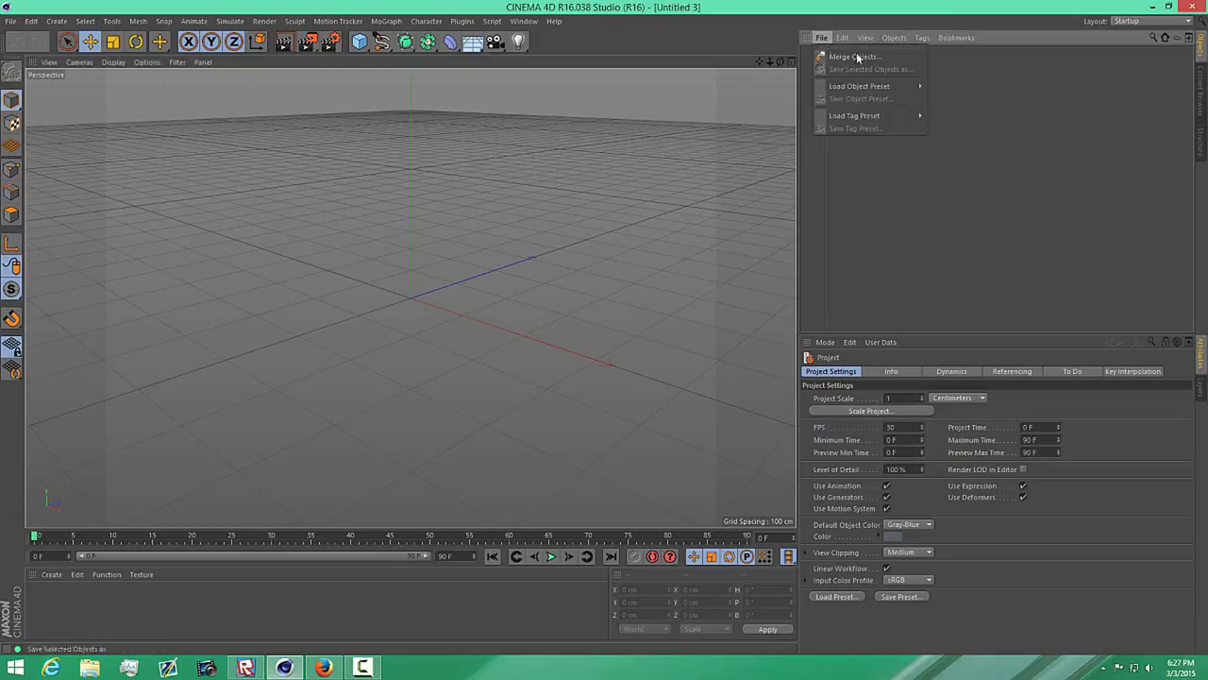
left_click(821, 38)
left_click(821, 41)
left_click(842, 57)
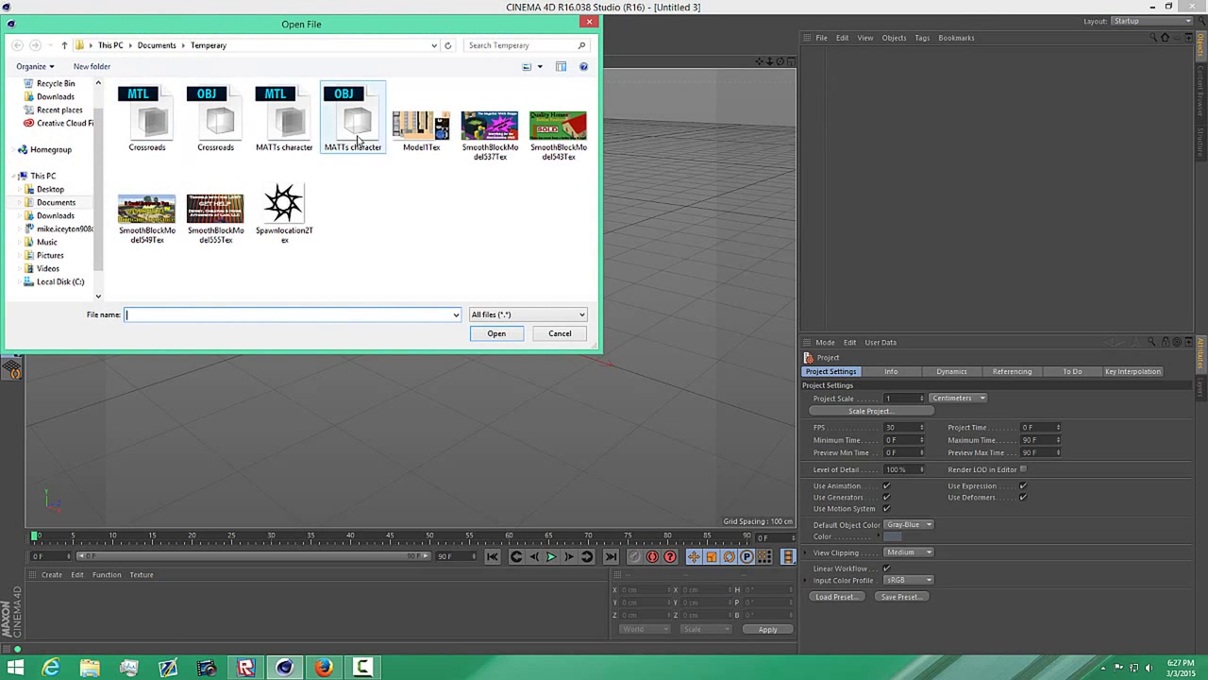
Import the Crossroads OBJ file from the Temperary folder in Documents at a scale of 100 centimeters
left_click(221, 142)
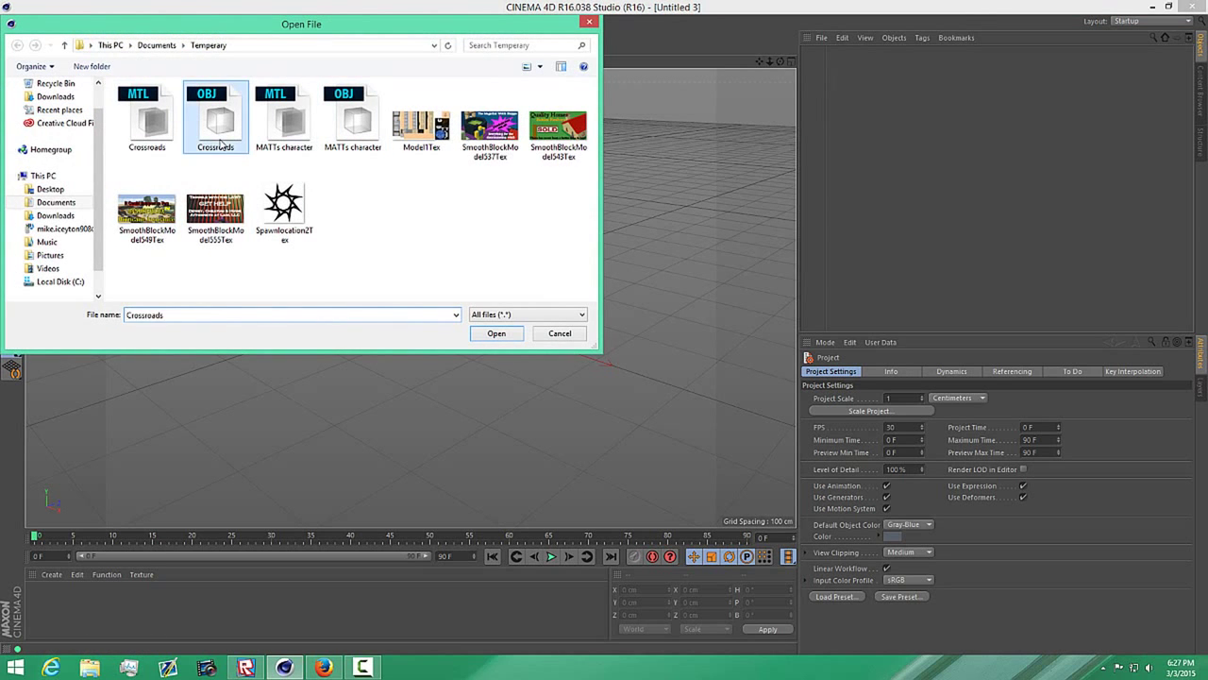
left_click(56, 202)
double_click(148, 172)
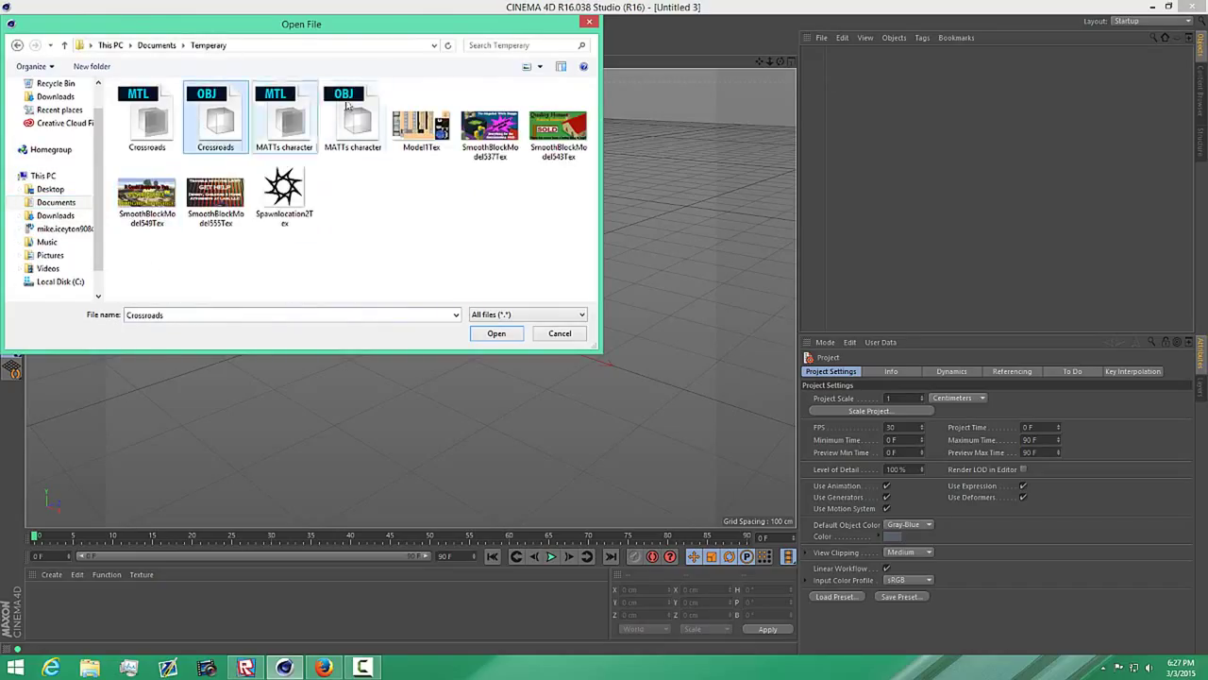
left_click(217, 142)
left_click(497, 333)
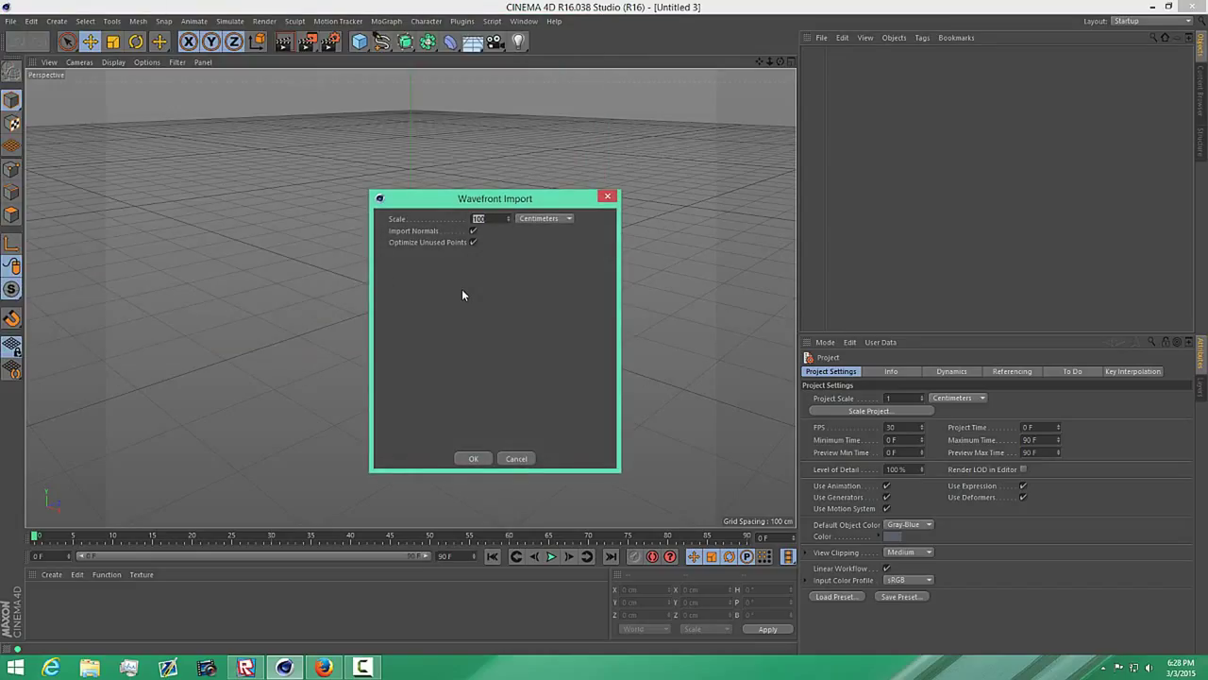
left_click(480, 219)
left_click(474, 458)
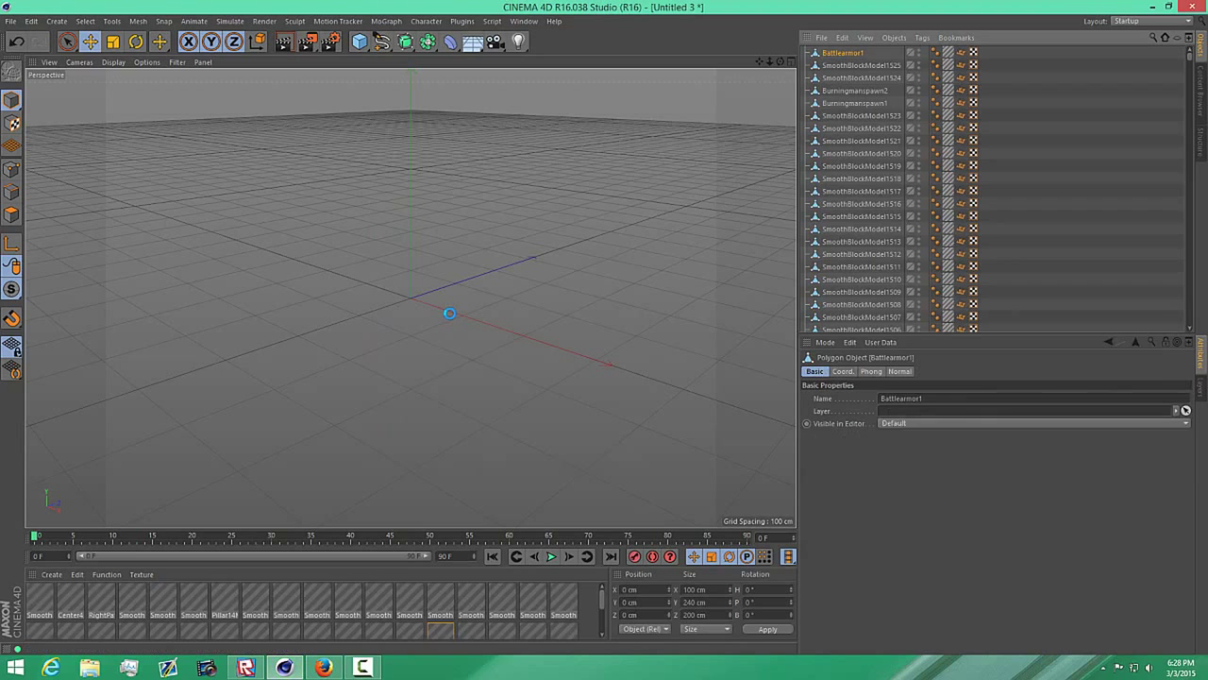
Group all the imported map objects under one null
mouse_move(462, 312)
right_mouse_down("alt")
mouse_move(204, 317)
mouse_move(310, 232)
mouse_move(482, 316)
right_mouse_up("alt")
left_click_drag(482, 315, 545, 317, "alt")
left_click(887, 139)
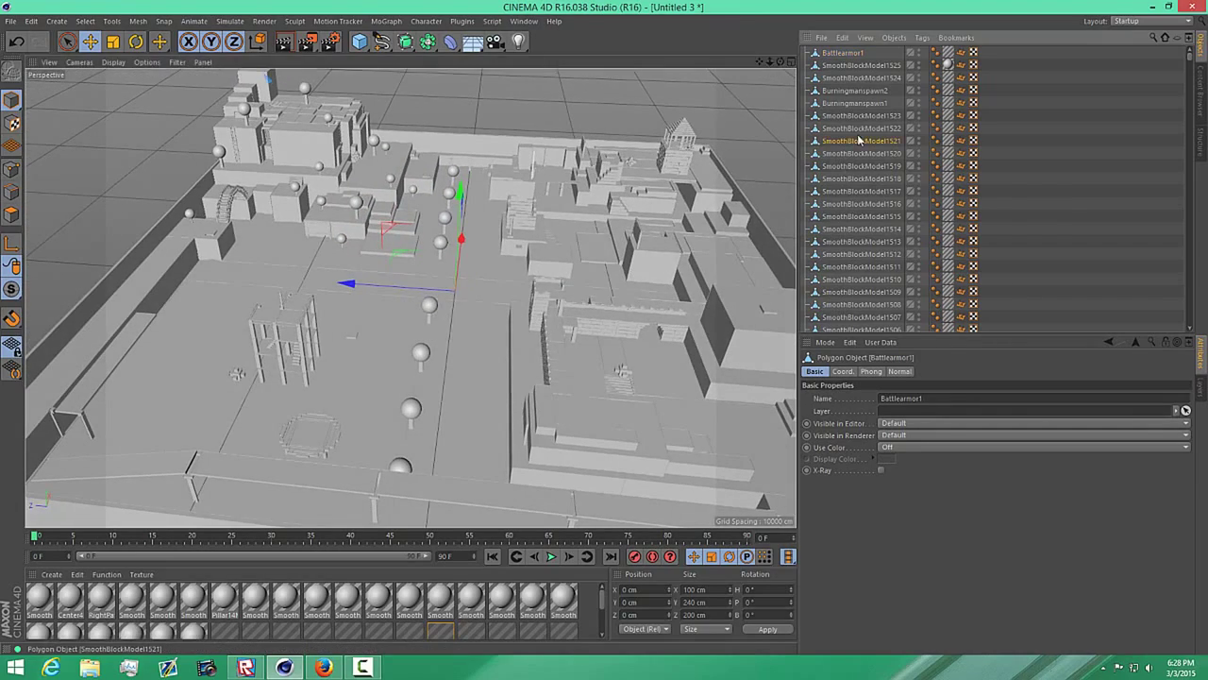
key("ctrl+a")
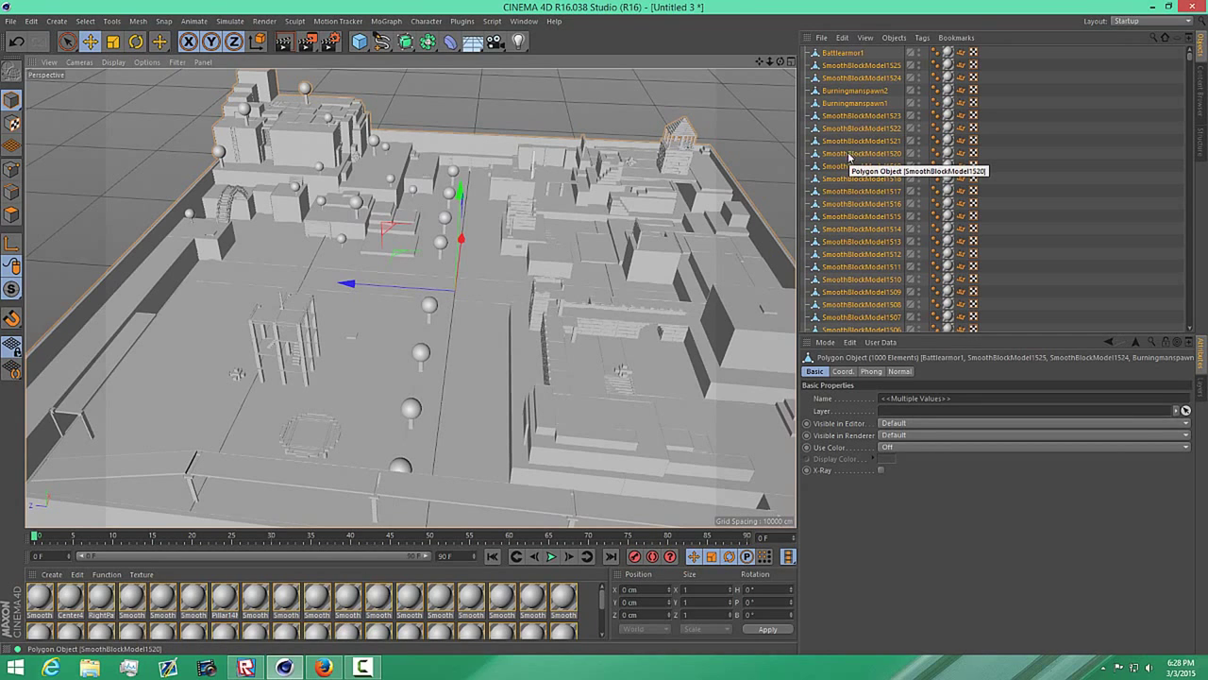
right_click(861, 211)
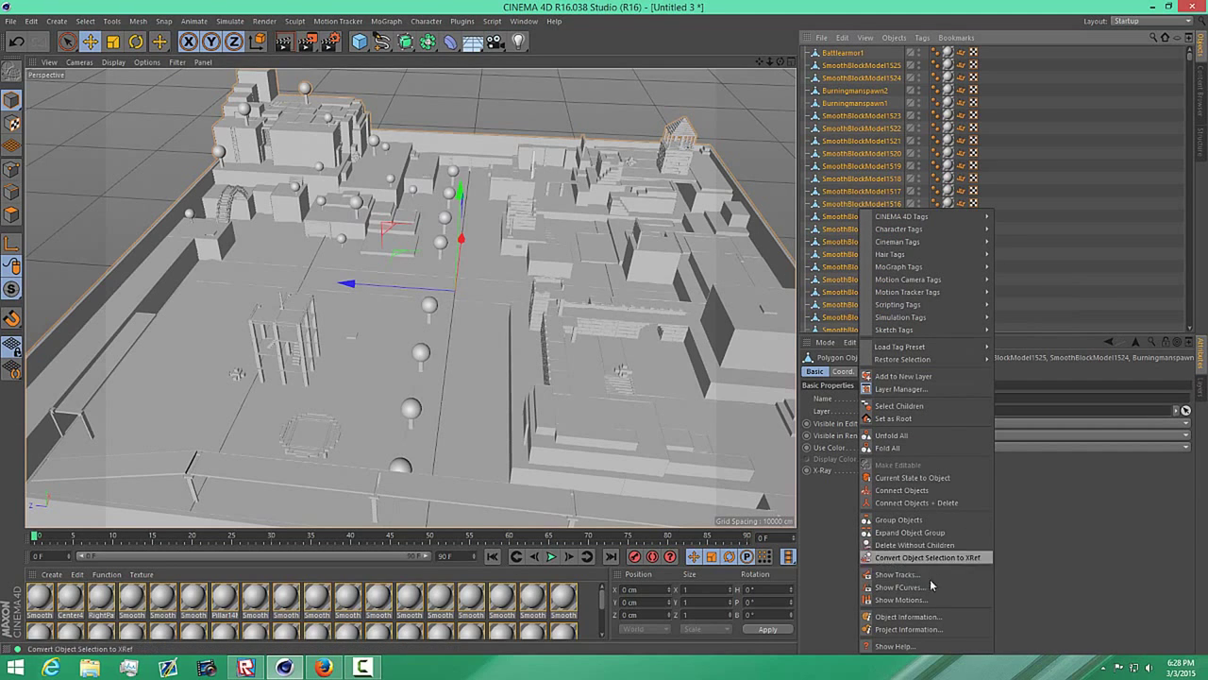
left_click(931, 519)
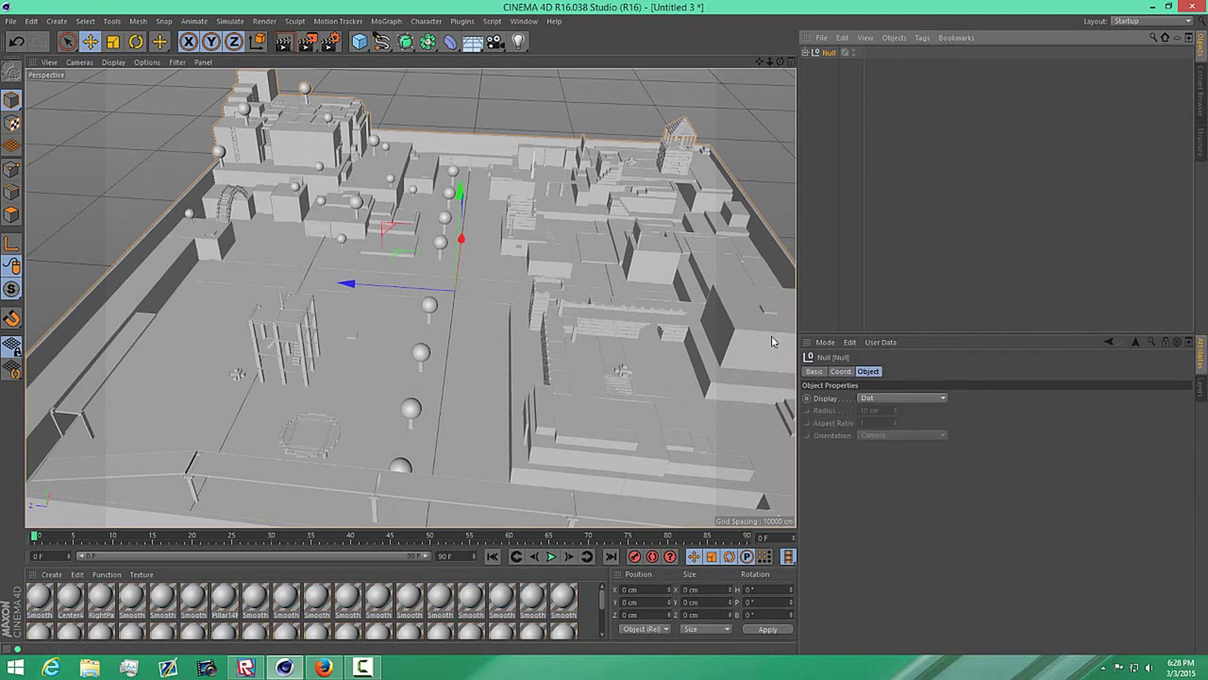
left_click(923, 133)
key("ctrl+z")
key("ctrl+z")
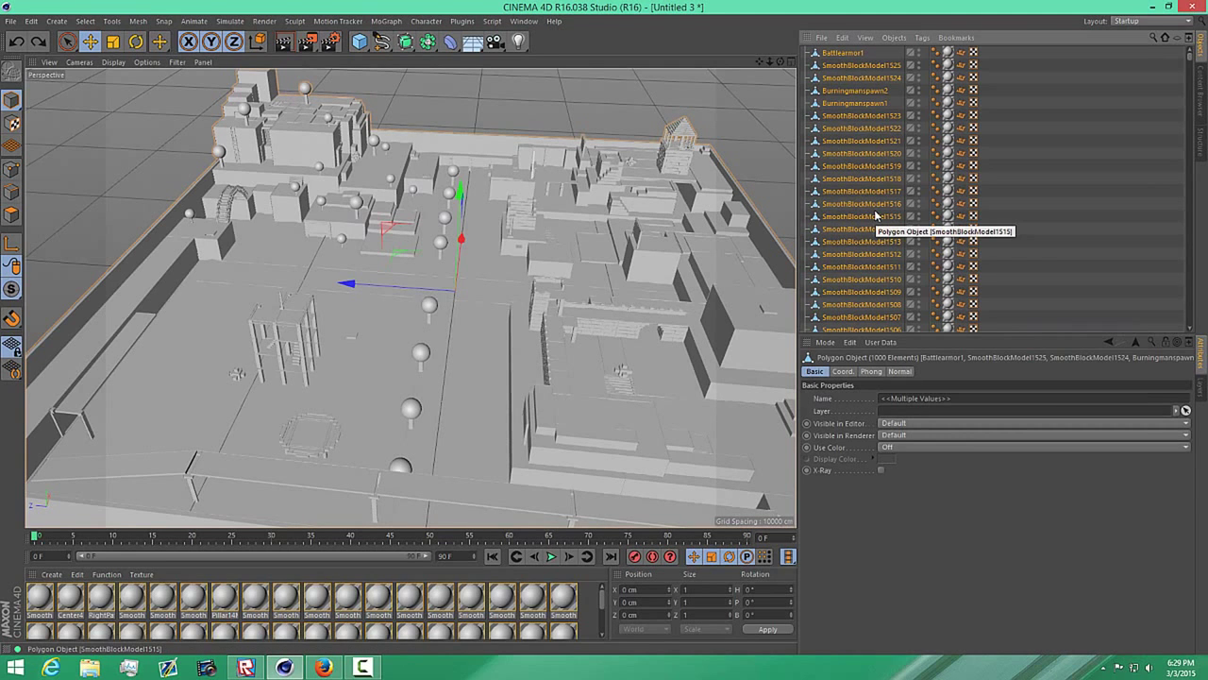
key("ctrl+y")
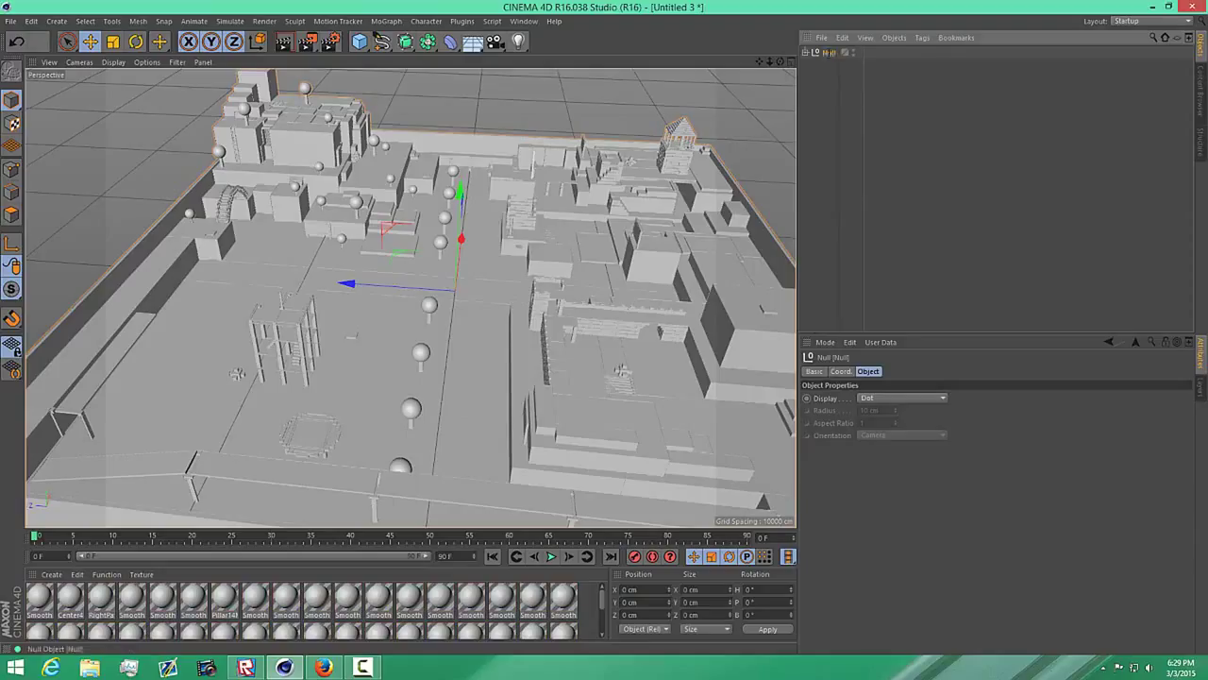
Rename the null that holds the imported map as Crossroads
double_click(830, 52)
type("Cross")
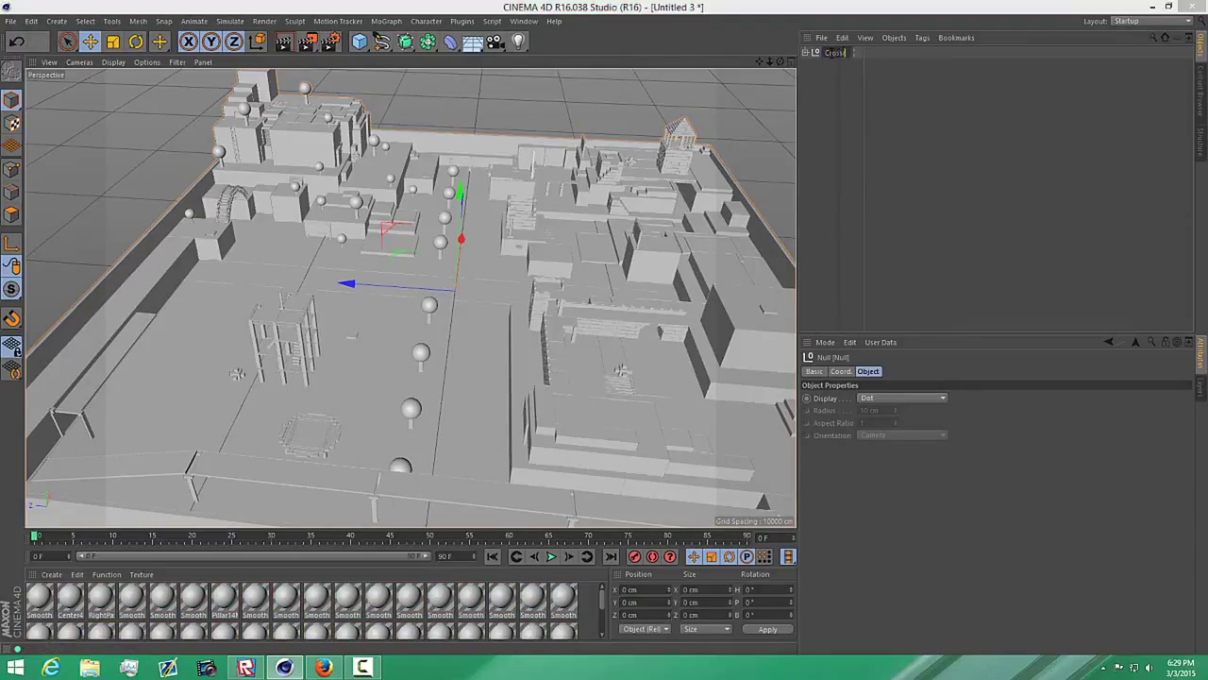
key("Return")
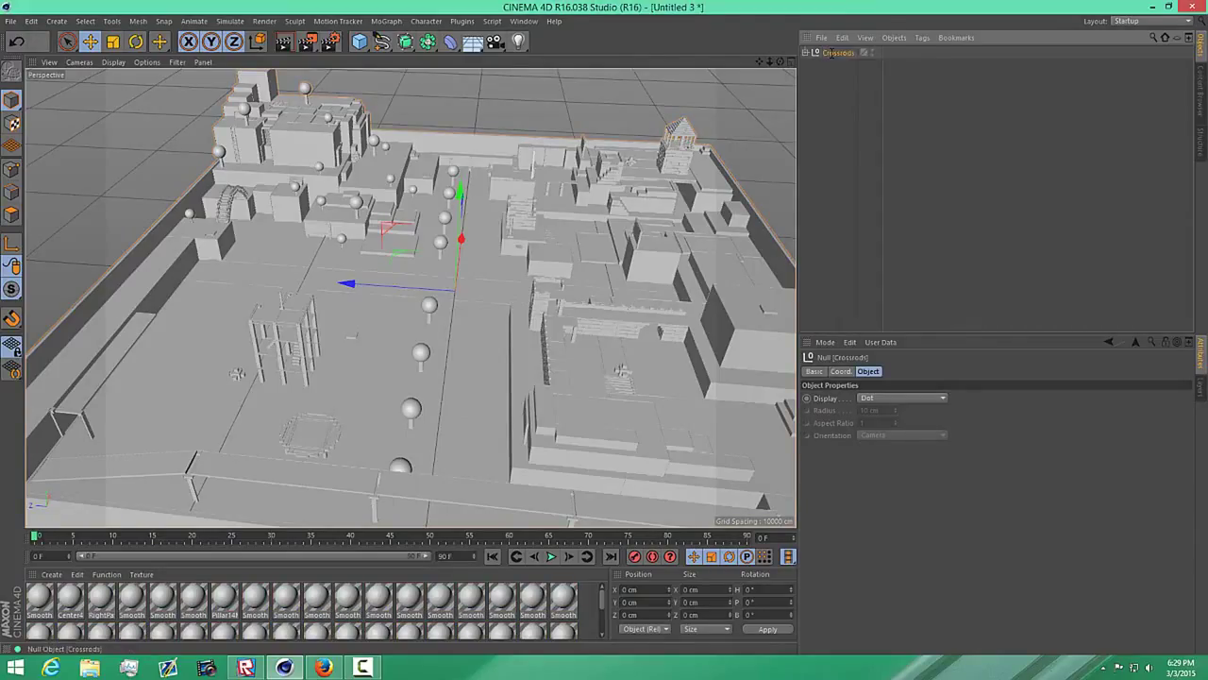
double_click(833, 51)
type("C")
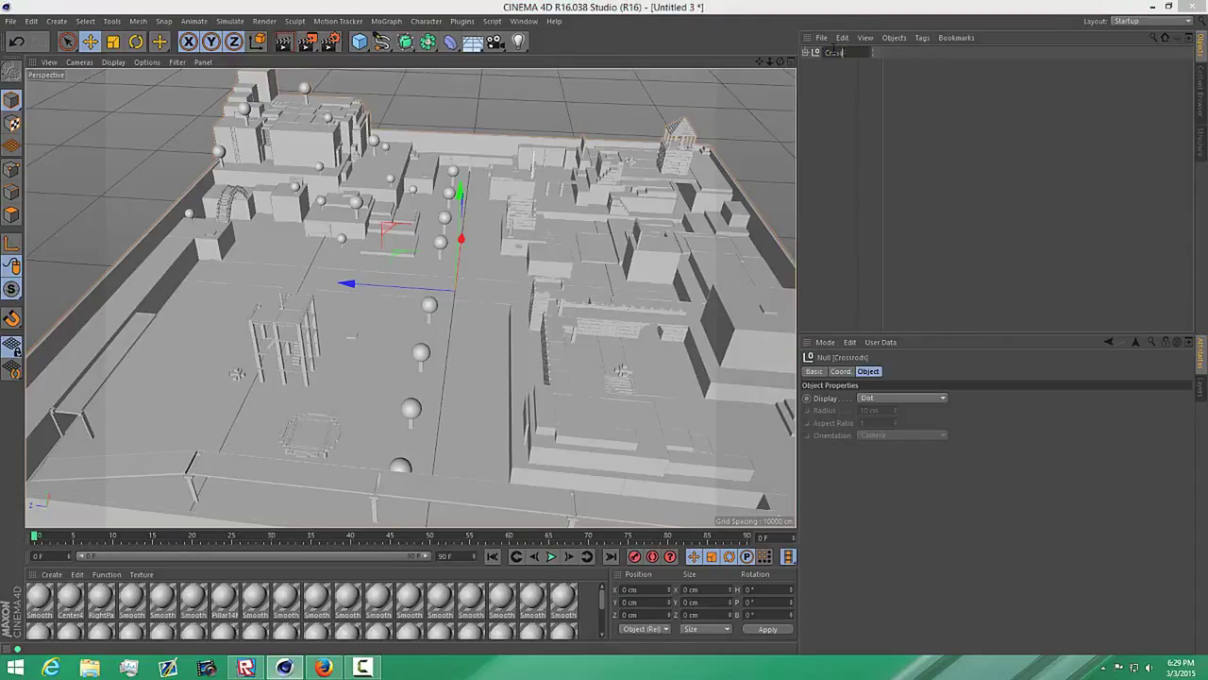
type("rossroads")
key("Return")
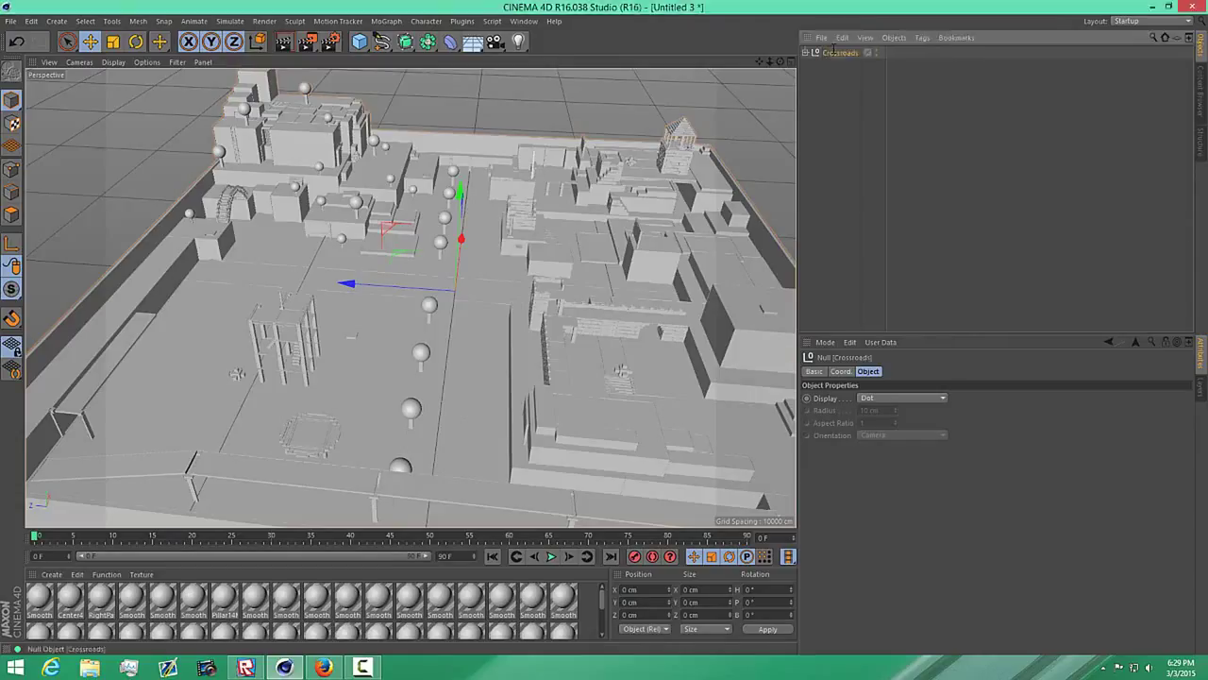
Mark the SmoothBlockModel678Mtl material in cyan by setting the red value of its color to 0
left_click_drag(517, 385, 526, 369, "alt")
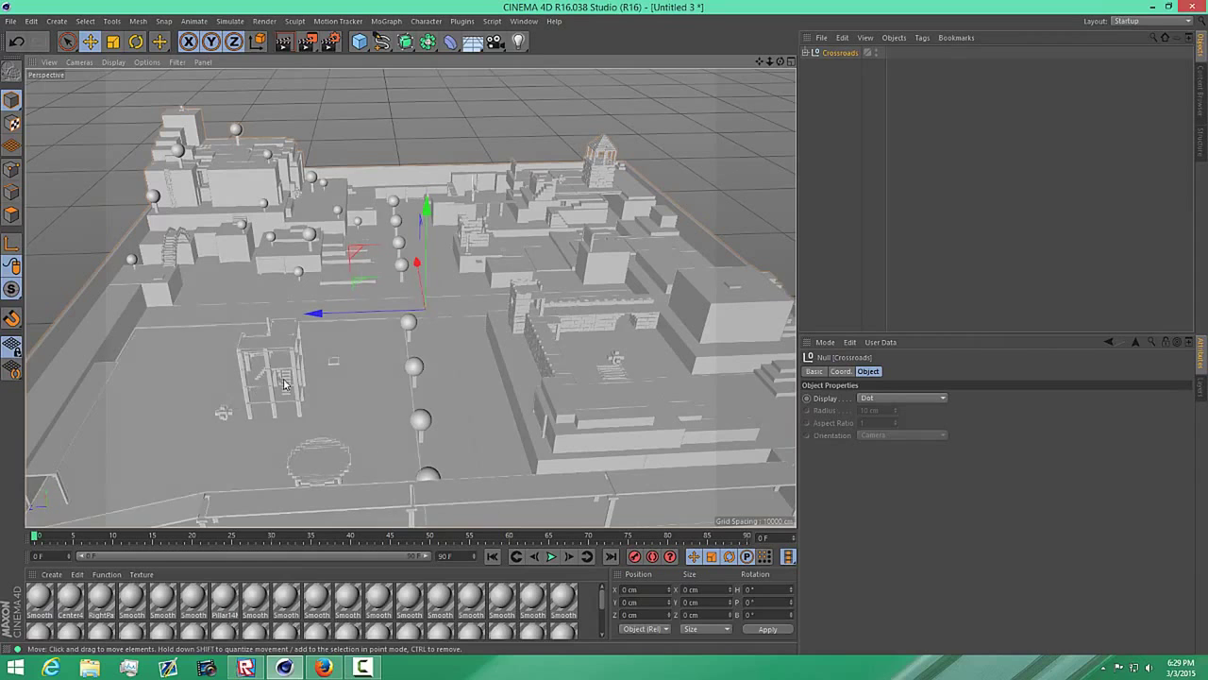
left_click(138, 605)
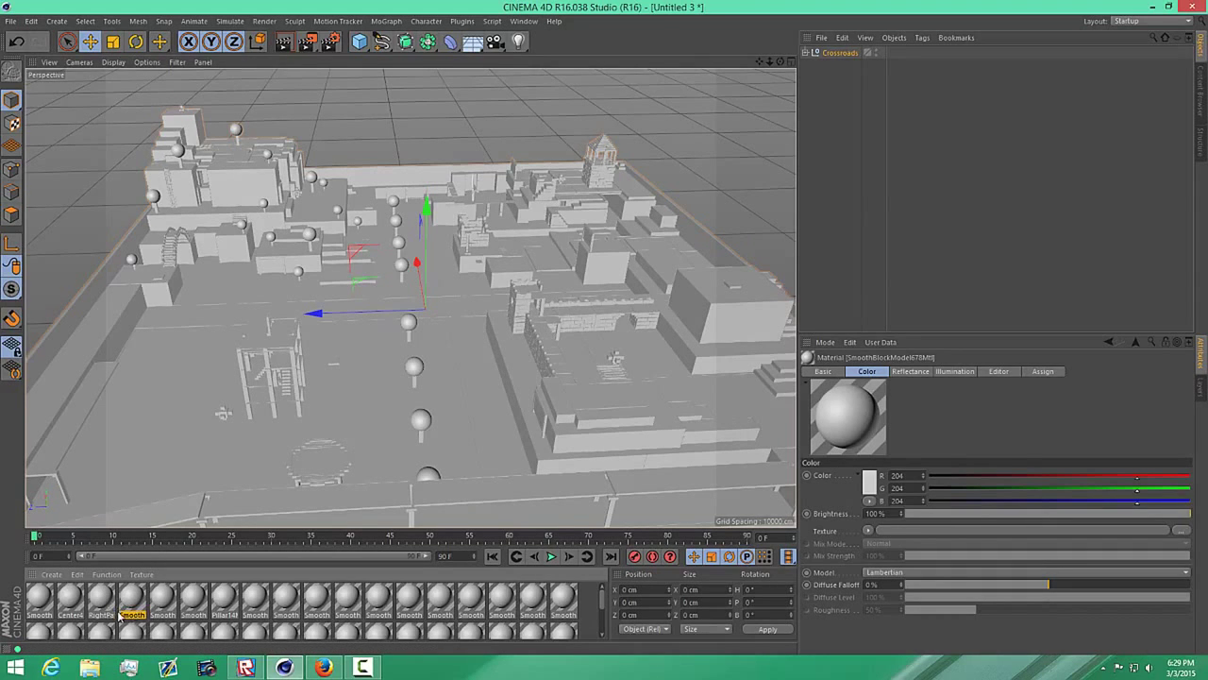
left_click_drag(956, 475, 923, 475)
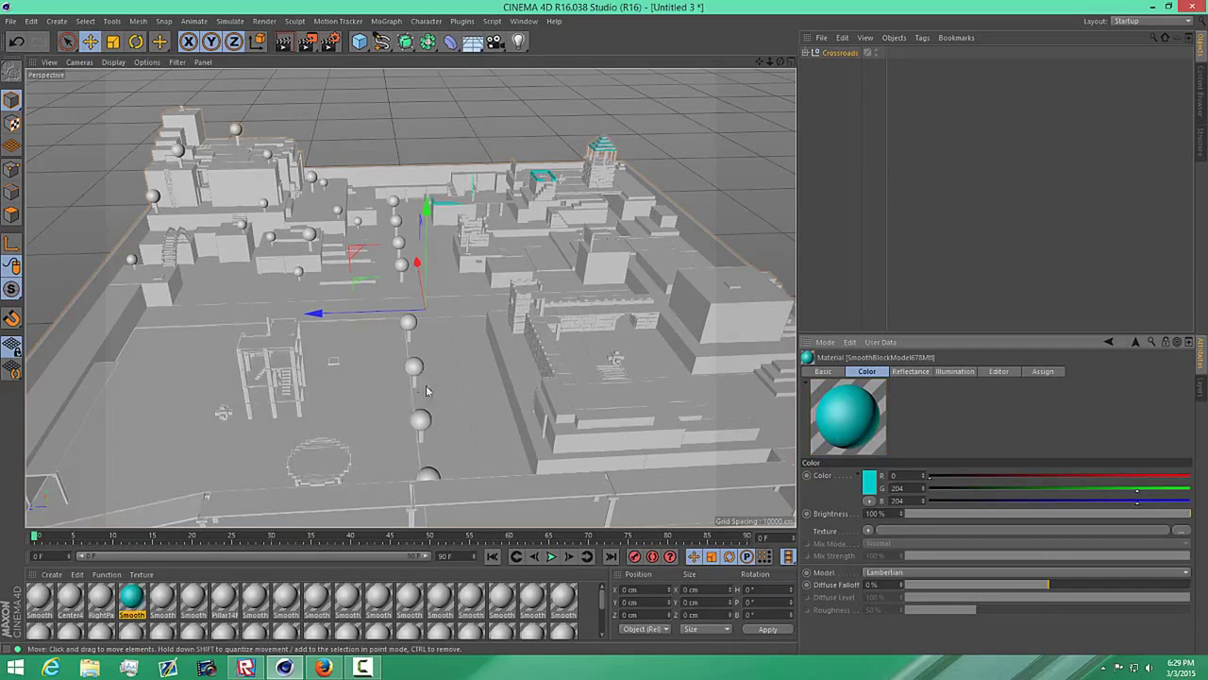
Examine the map up close to find which blocks use the cyan-marked material
right_click_drag(440, 202, 399, 222, "alt")
left_click_drag(398, 227, 730, 316, "alt")
left_click_drag(601, 602, 601, 633)
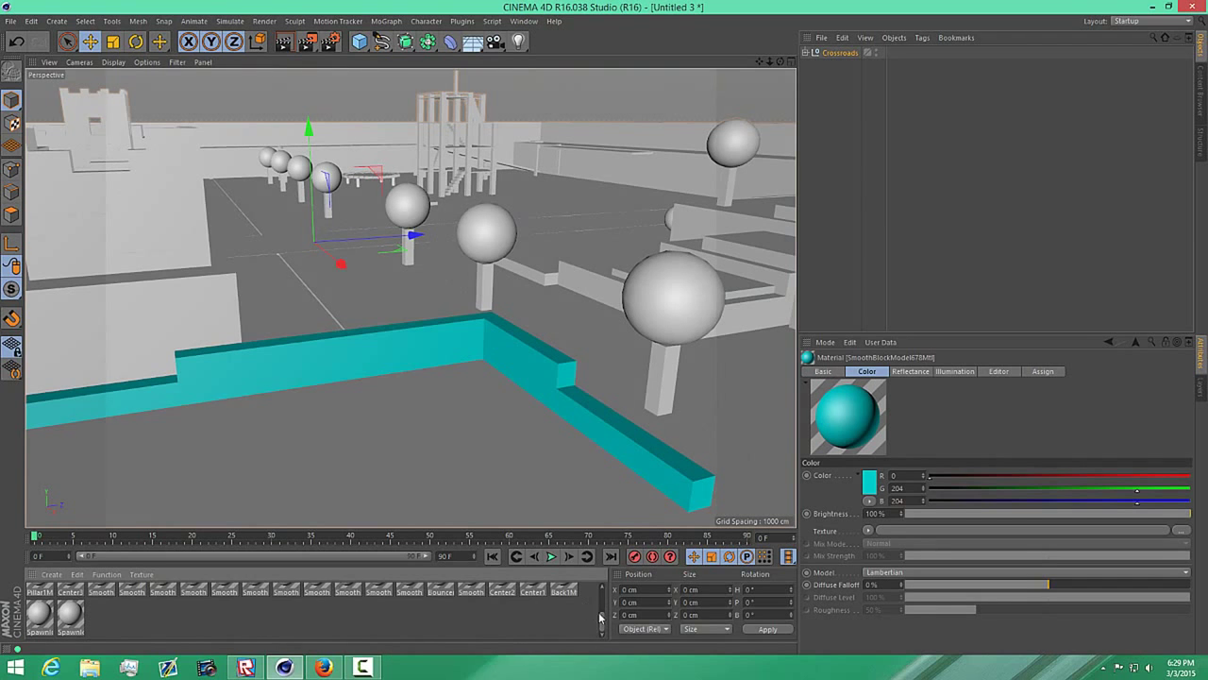
left_click_drag(603, 610, 602, 589)
left_click_drag(517, 351, 327, 346, "alt")
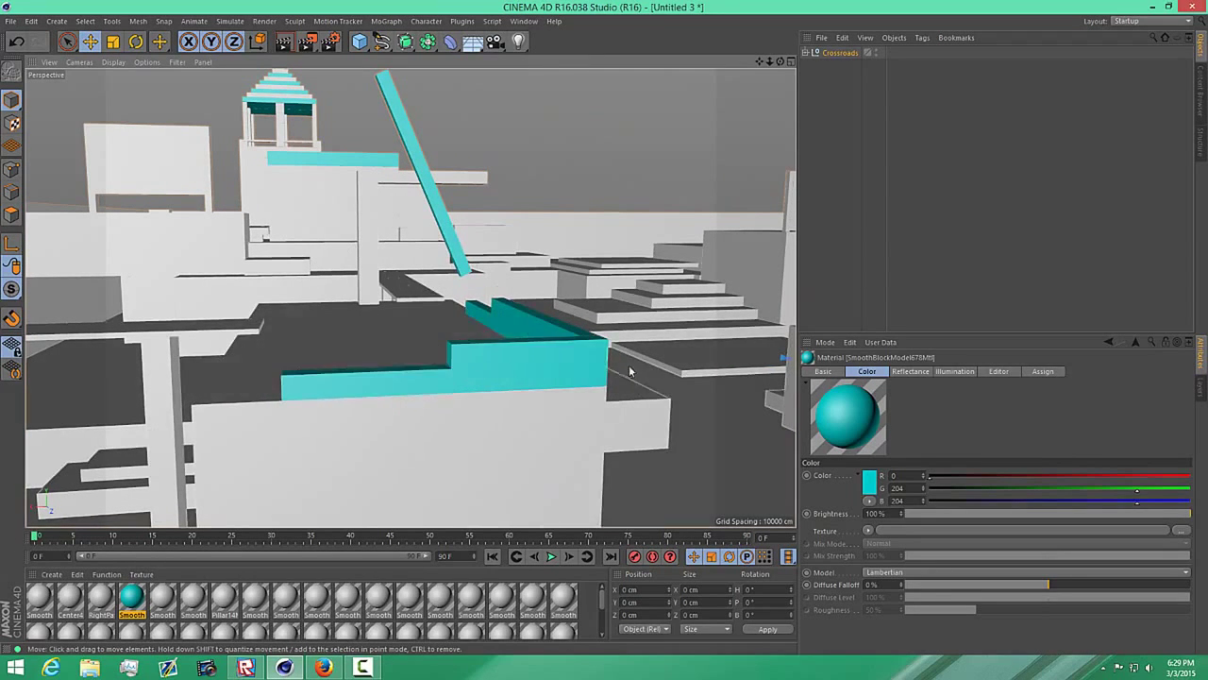
left_click(540, 346)
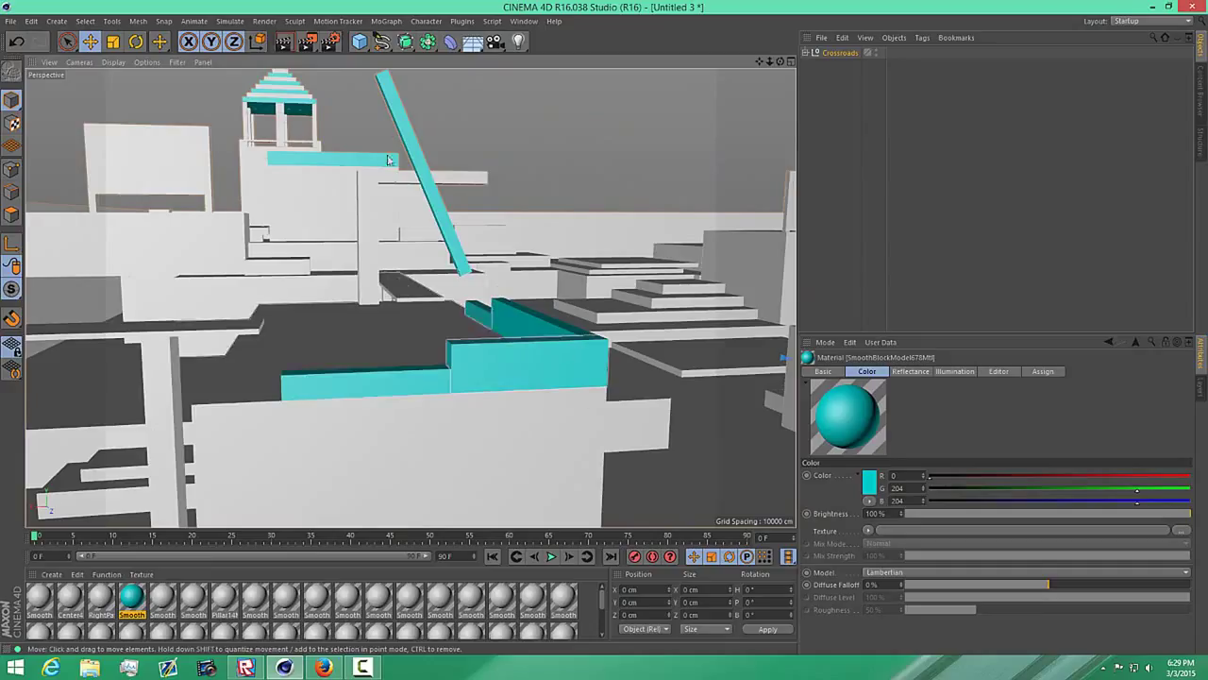
left_click(132, 600)
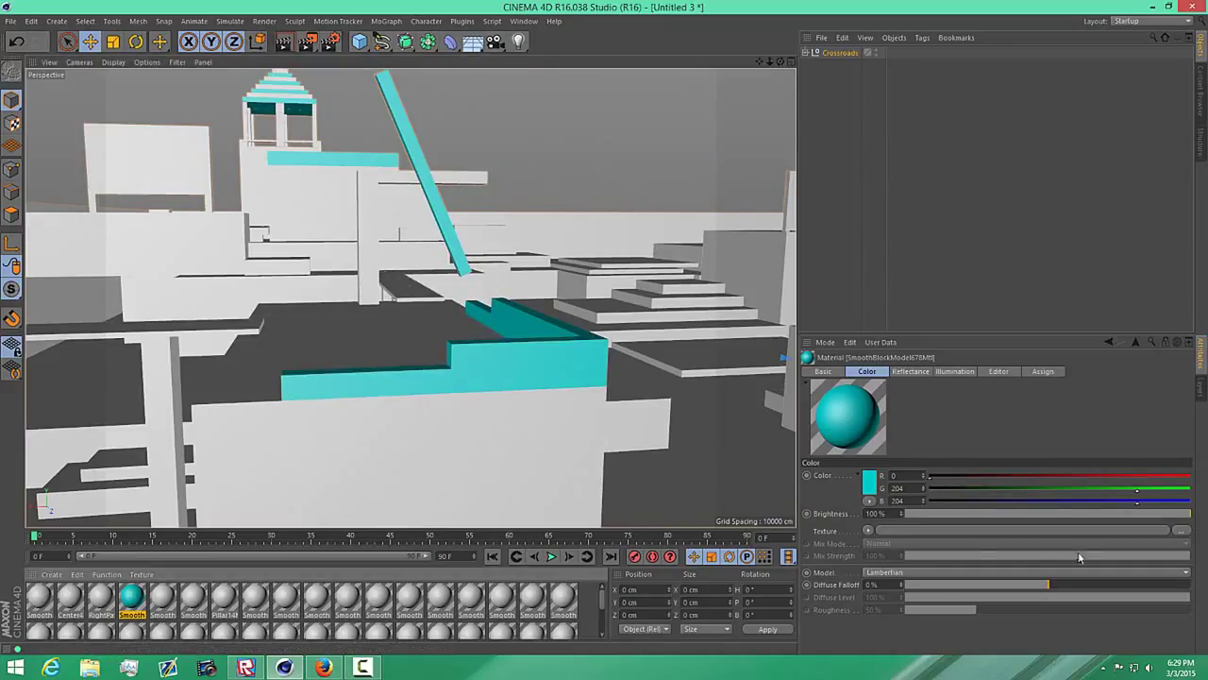
left_click(902, 475)
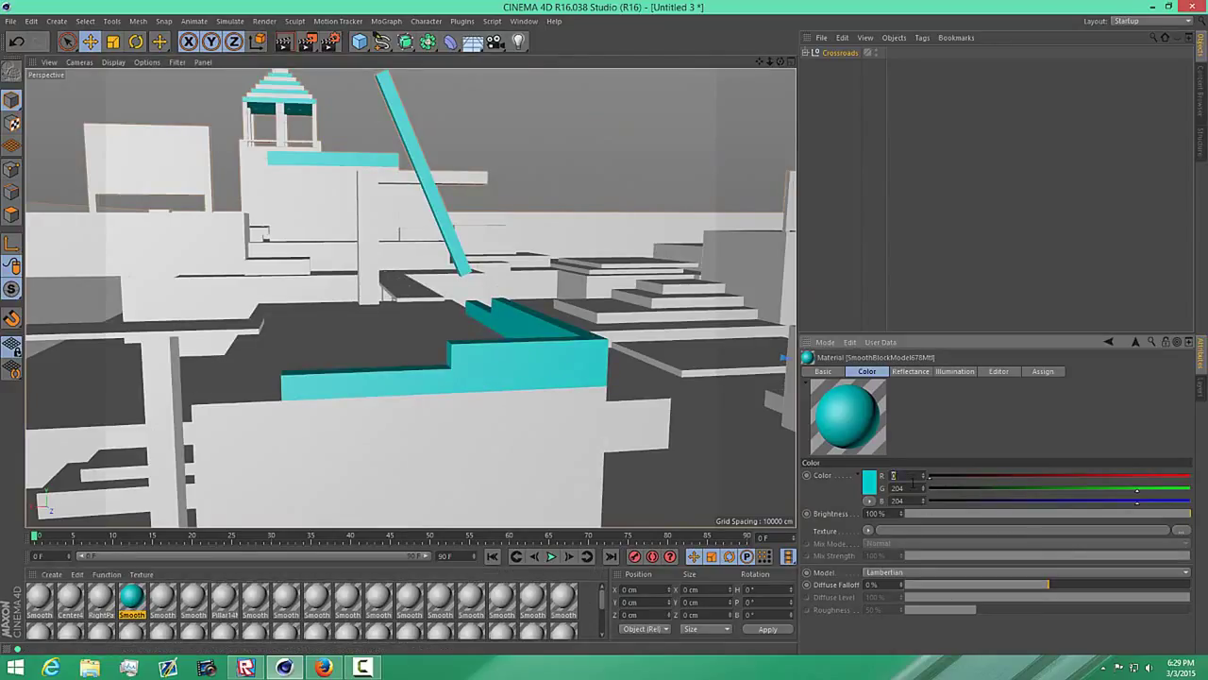
key("Return")
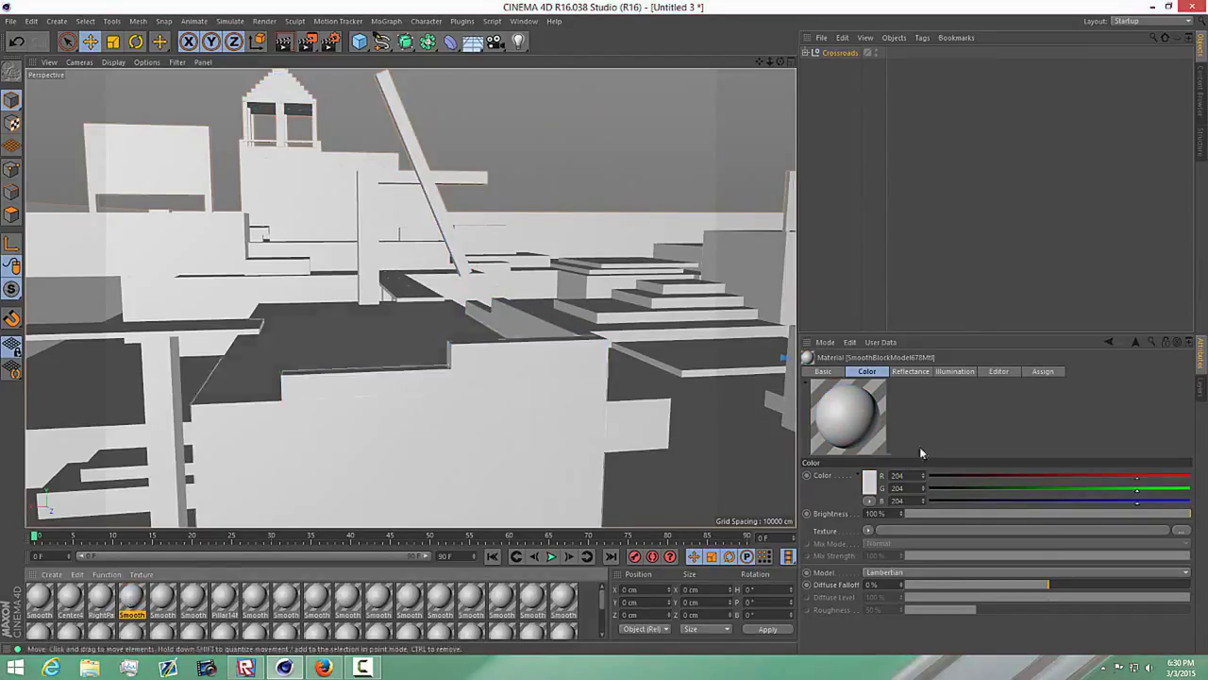
key("ctrl+z")
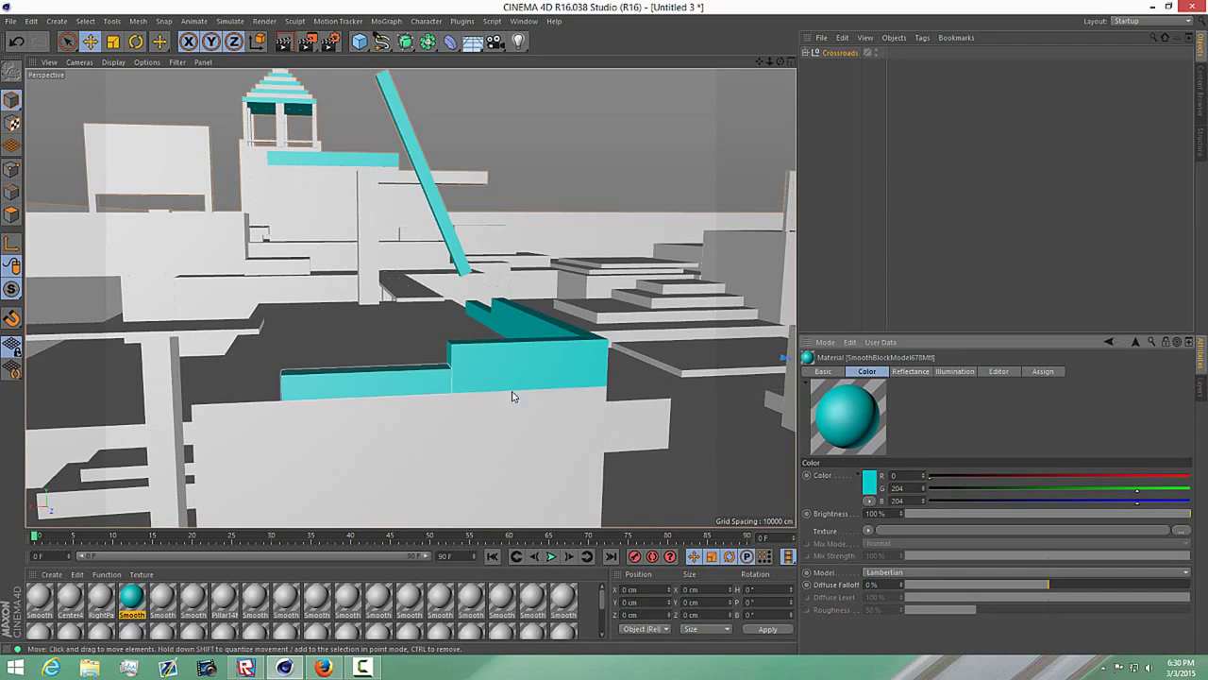
Switch to Roblox Studio and inspect the platform edge blocks that correspond to the cyan-marked ones
mouse_move(502, 374)
left_mouse_down("alt")
mouse_move(634, 375)
mouse_move(509, 369)
left_mouse_up("alt")
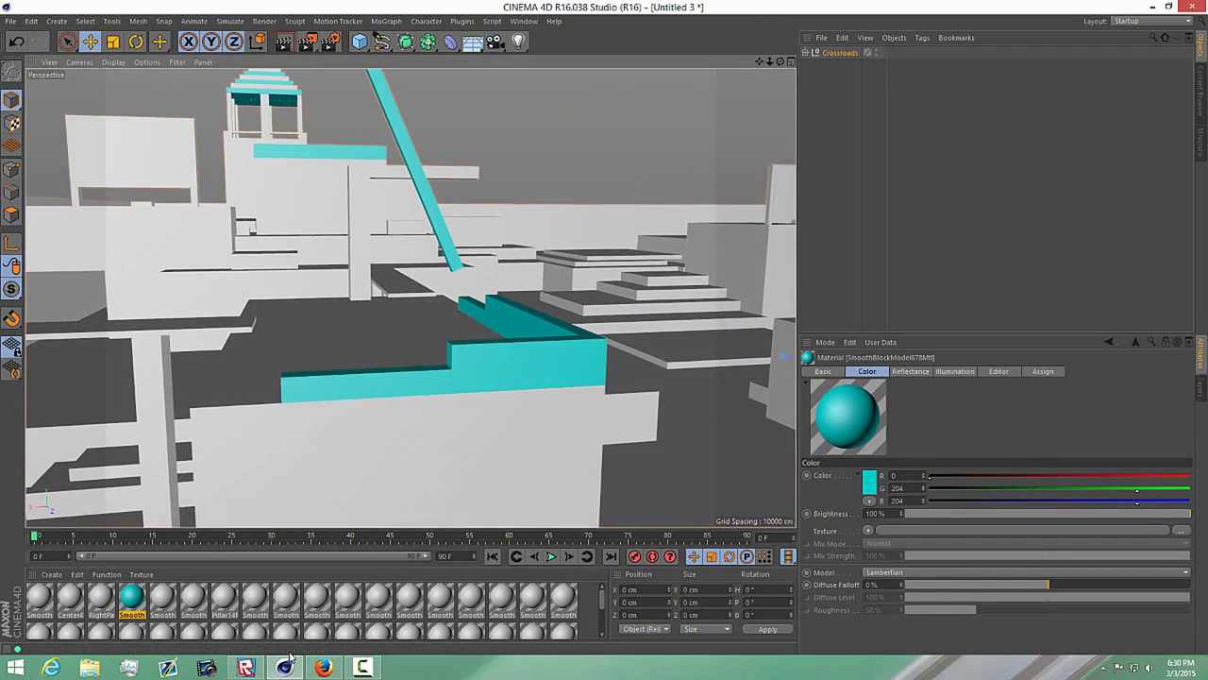
left_click(250, 667)
mouse_move(659, 405)
right_mouse_down()
mouse_move(681, 400)
mouse_move(653, 395)
right_mouse_up()
key("w")
key("w")
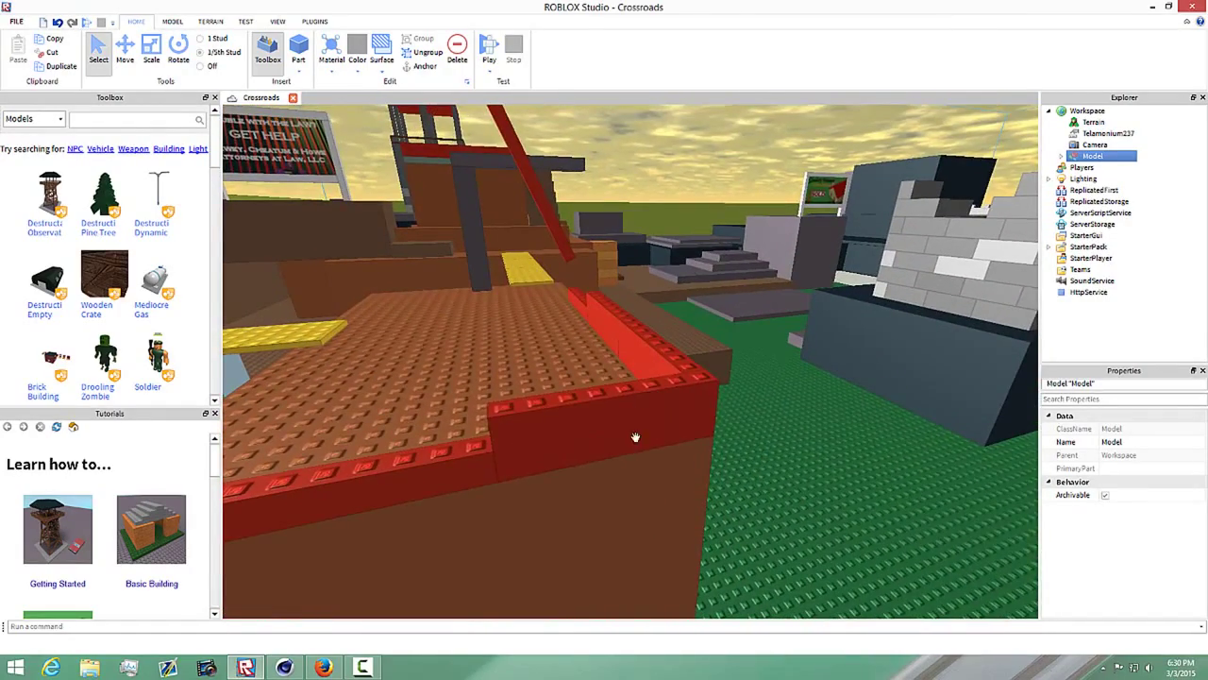
left_click(577, 430)
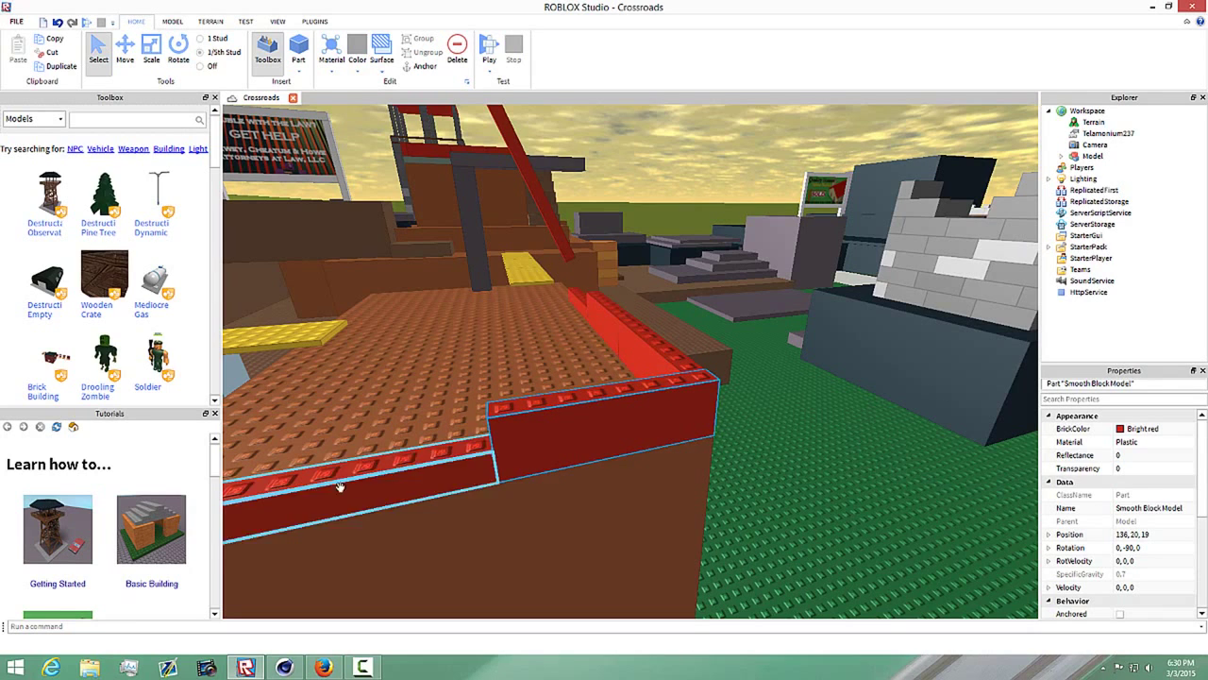
left_click(661, 363)
Look over the trees, then select the raised red edge block at the platform corner to show its BrickColor
right_click_drag(683, 416, 678, 424)
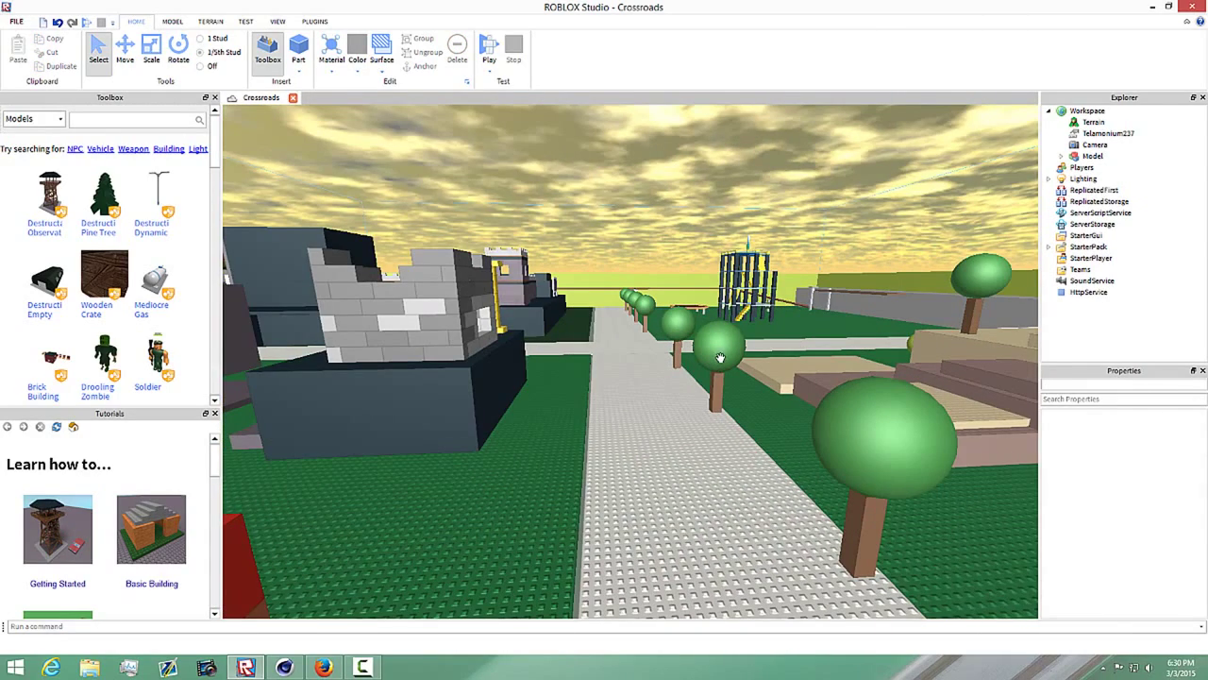
left_click(721, 353)
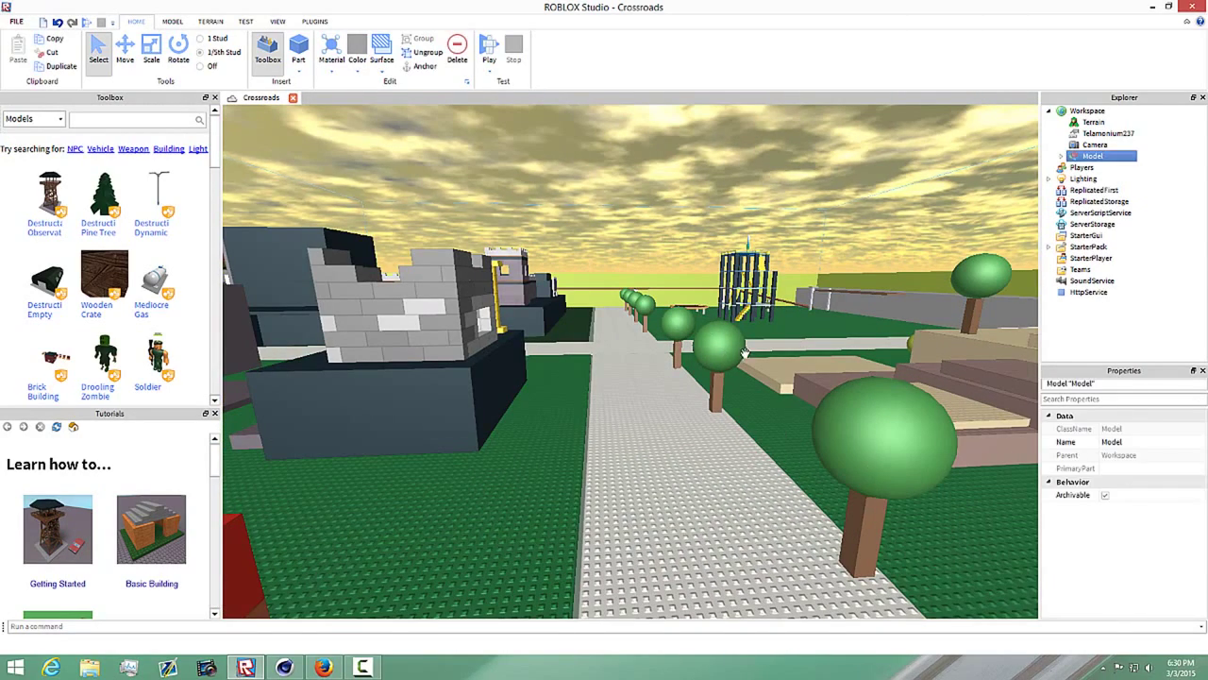
right_click_drag(748, 380, 725, 391)
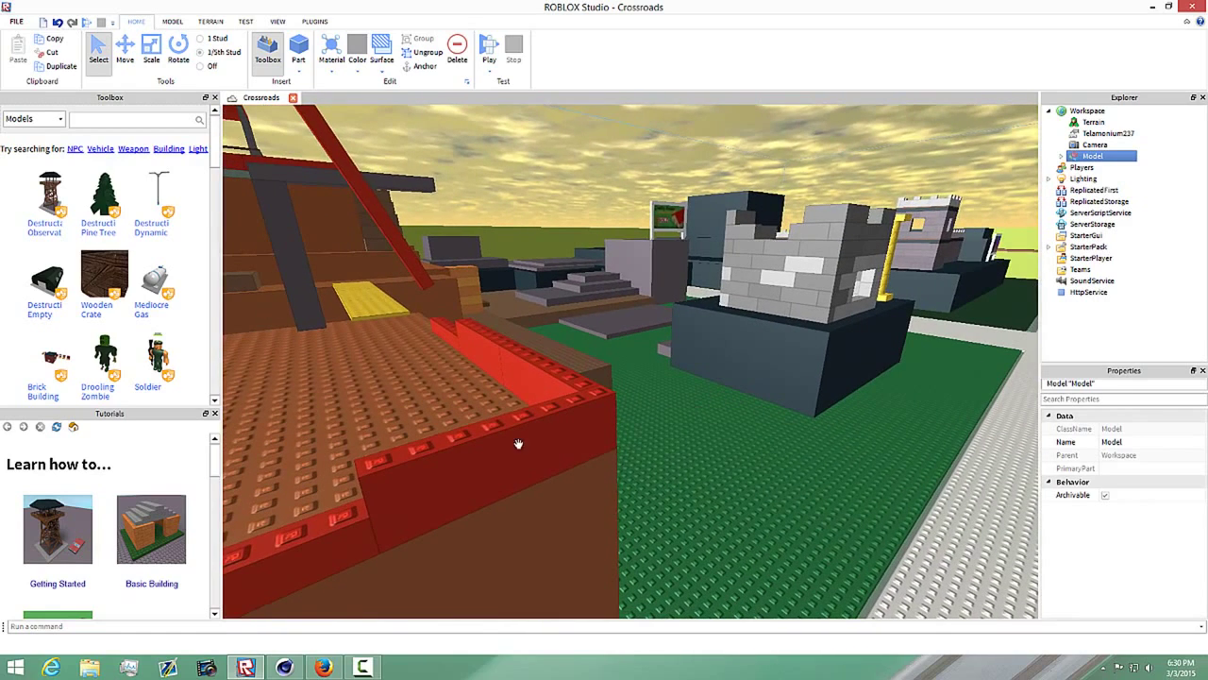
left_click(570, 432)
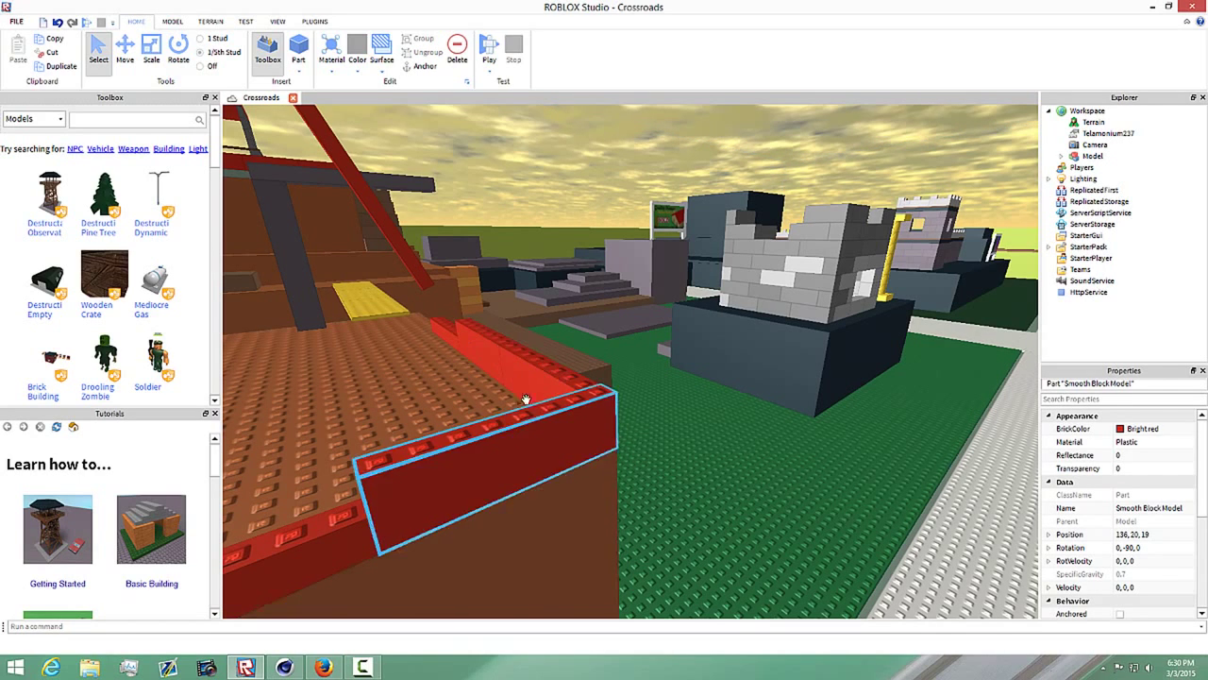
scroll(687, 444, "down", 3)
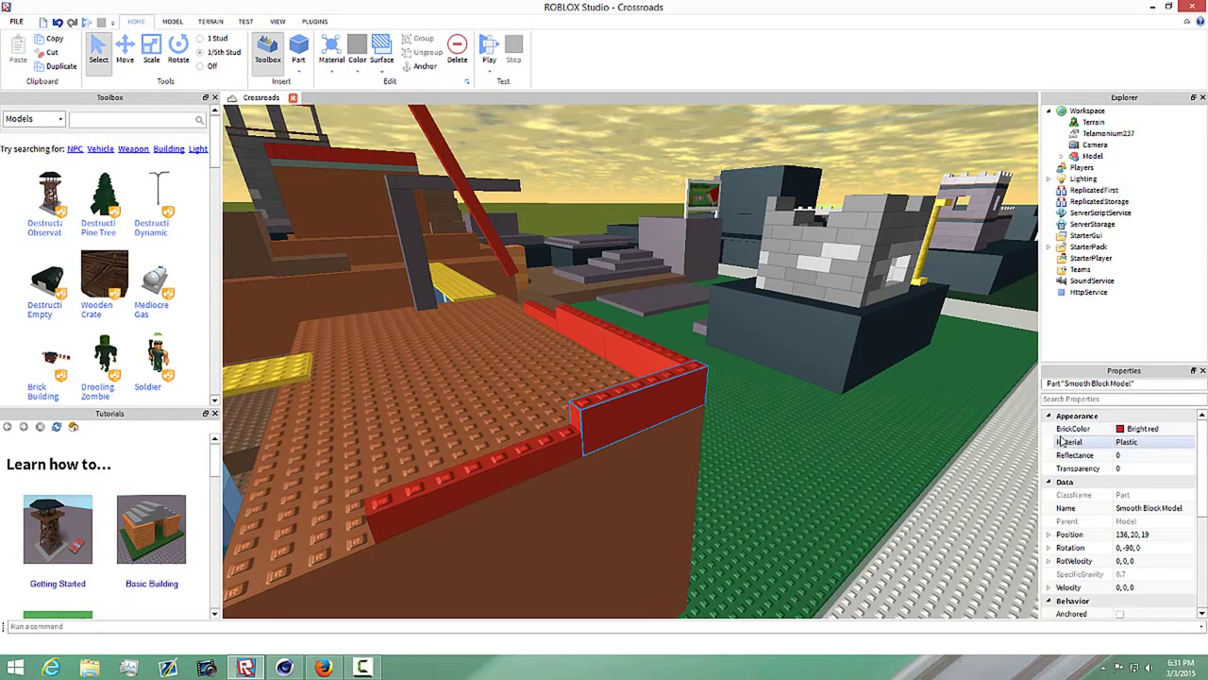
Arrange Roblox Studio and Cinema 4D side by side, keeping the block's BrickColor and the material's color settings visible
key("super+Left")
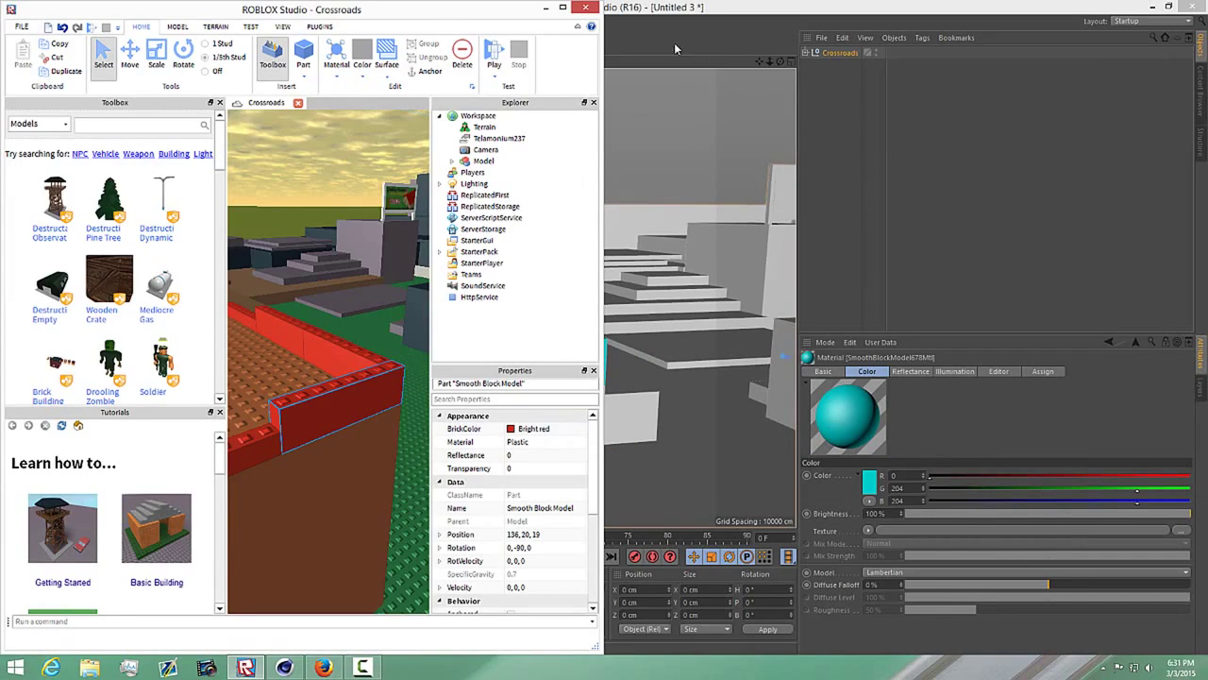
left_click_drag(448, 12, 635, 18)
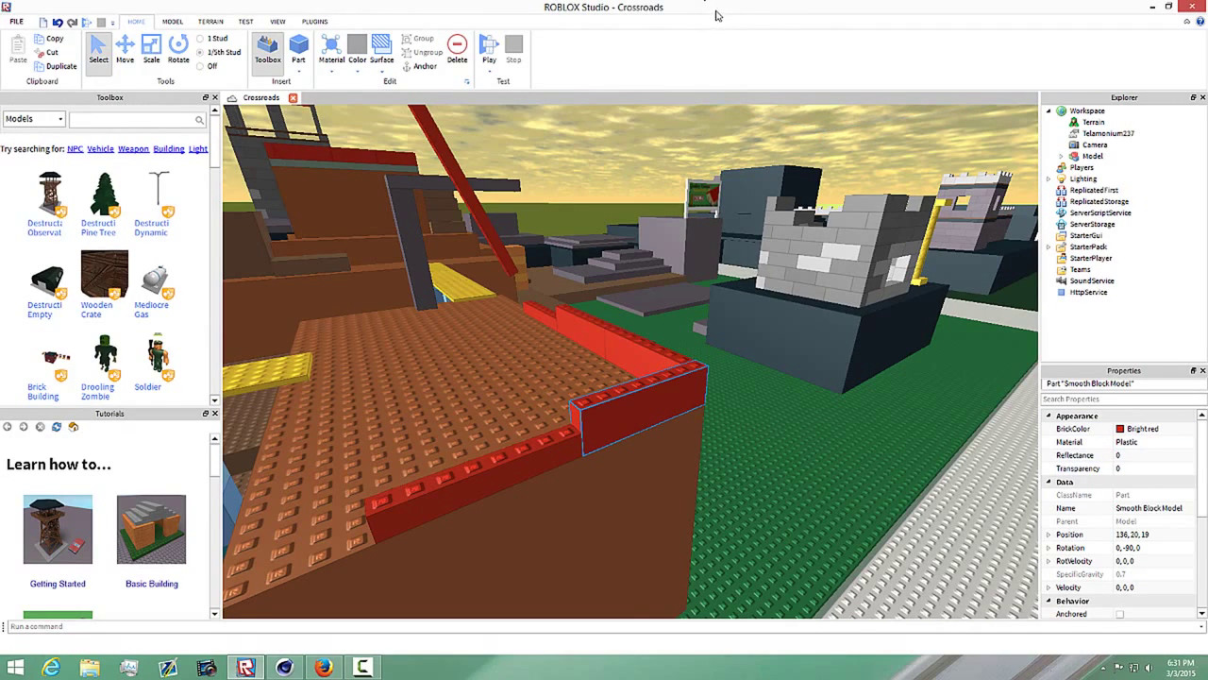
left_click_drag(716, 13, 2, 111)
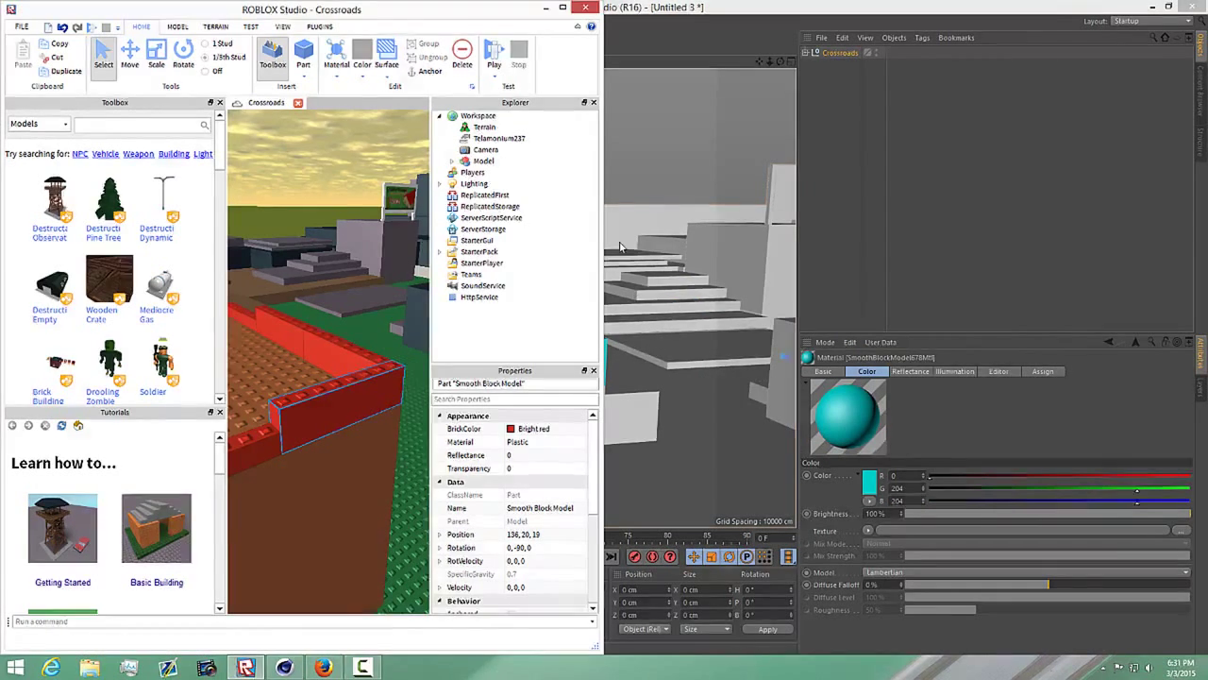
left_click_drag(604, 227, 400, 233)
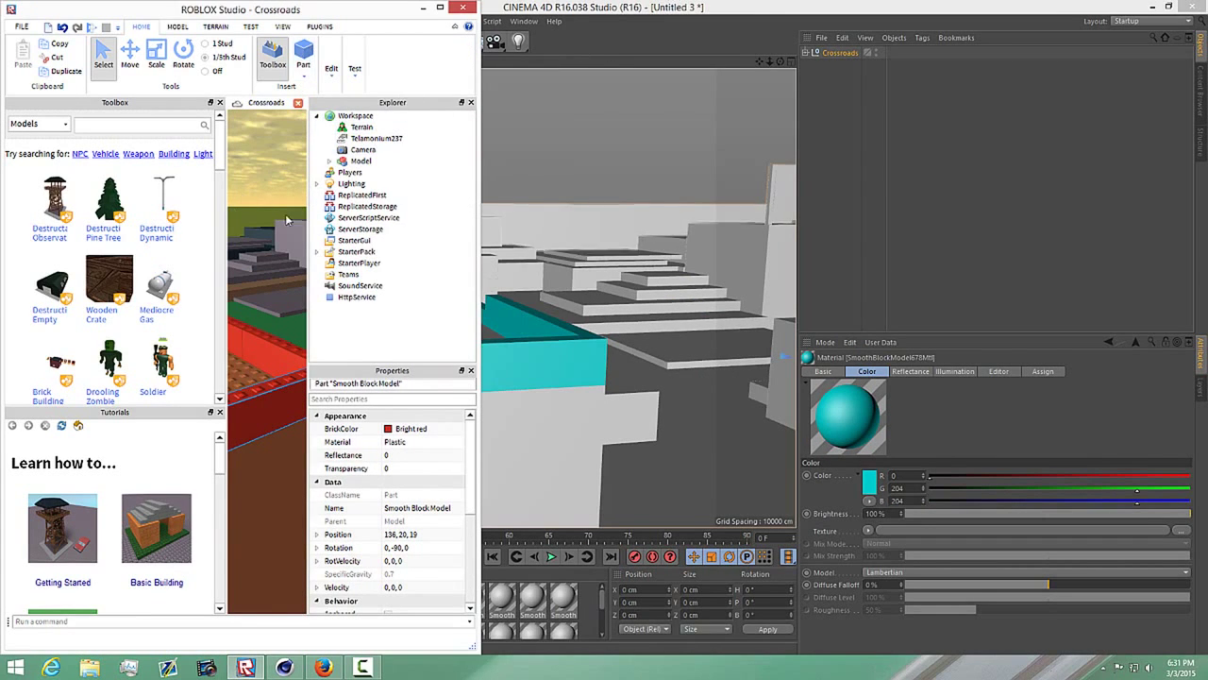
left_click_drag(585, 11, 841, 38)
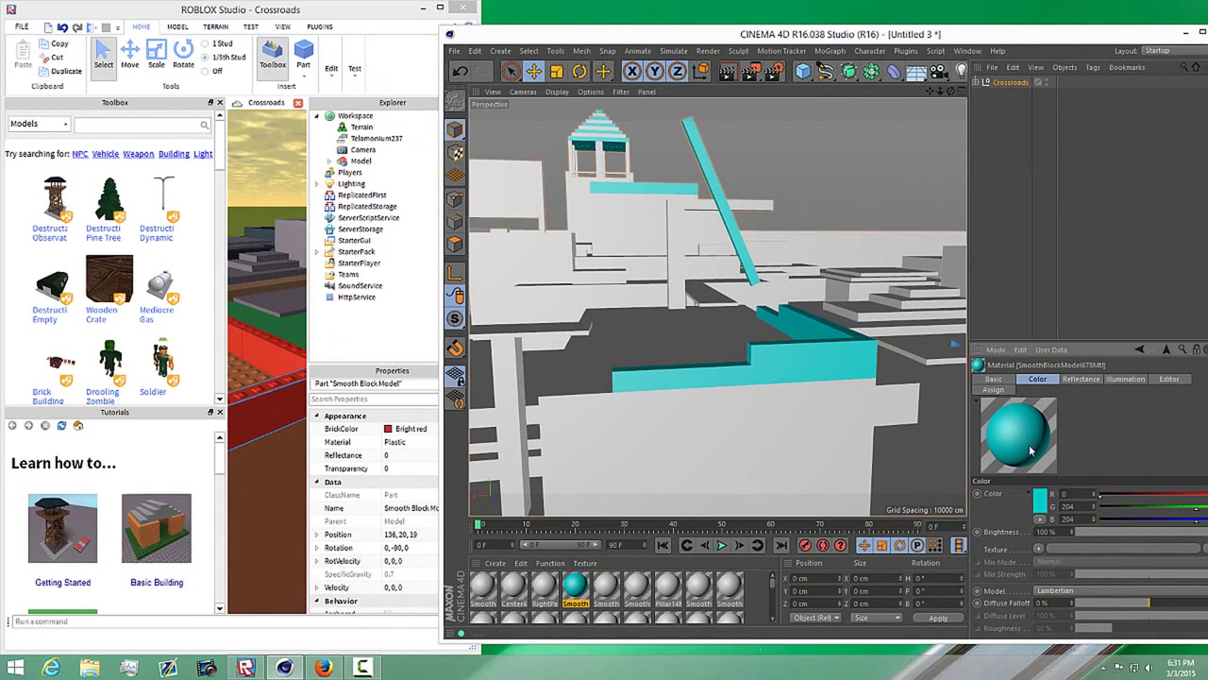
left_click(1043, 500)
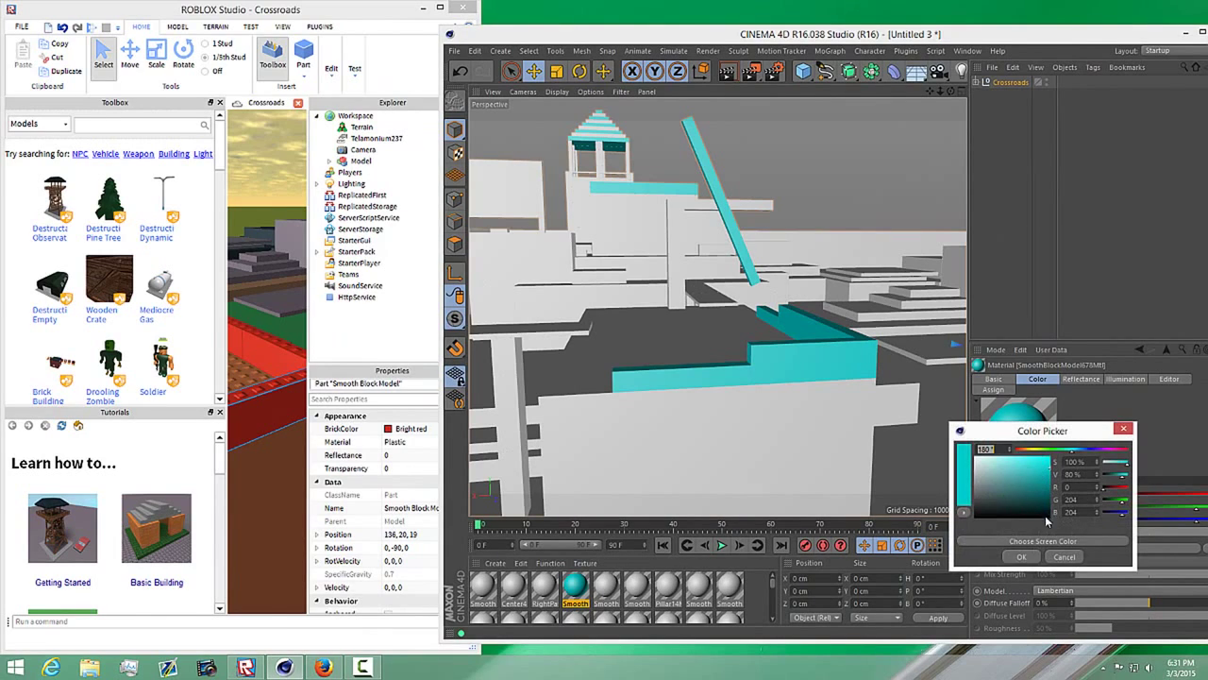
left_click(1034, 545)
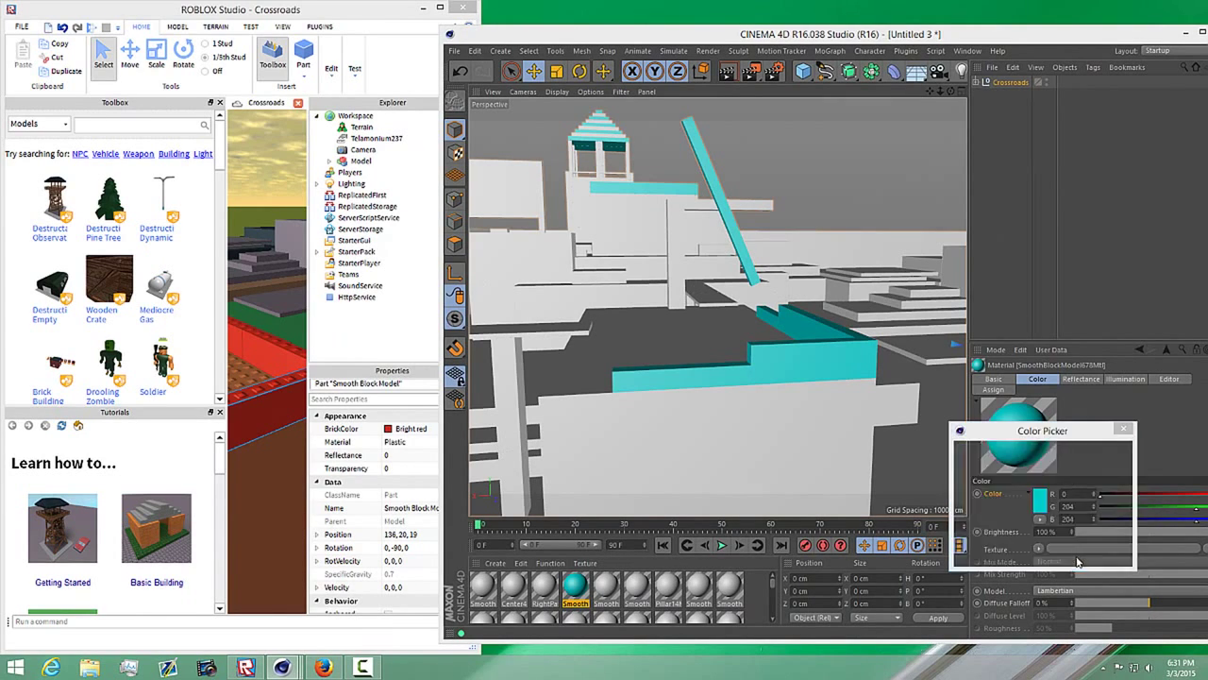
left_click(1077, 558)
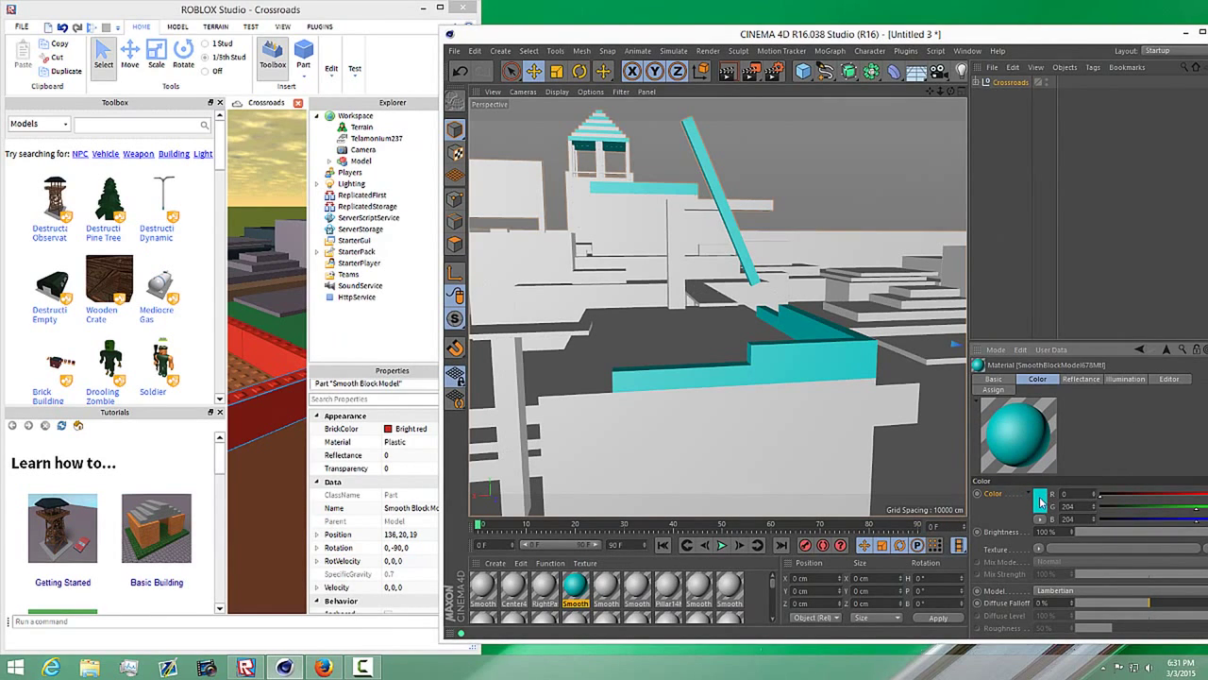
Set the cyan-marked material's color to RGB 196, 40, 28 by sampling the Bright red BrickColor swatch from the screen
left_click(1042, 502)
left_click(1044, 543)
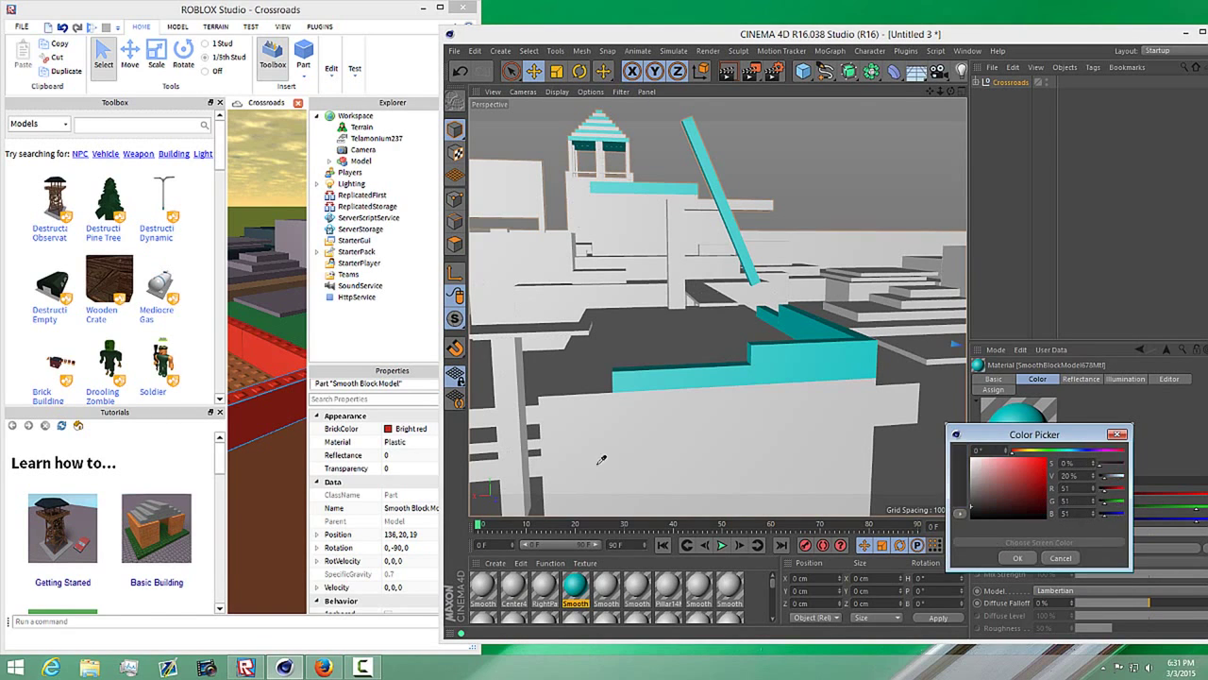
left_click(395, 427)
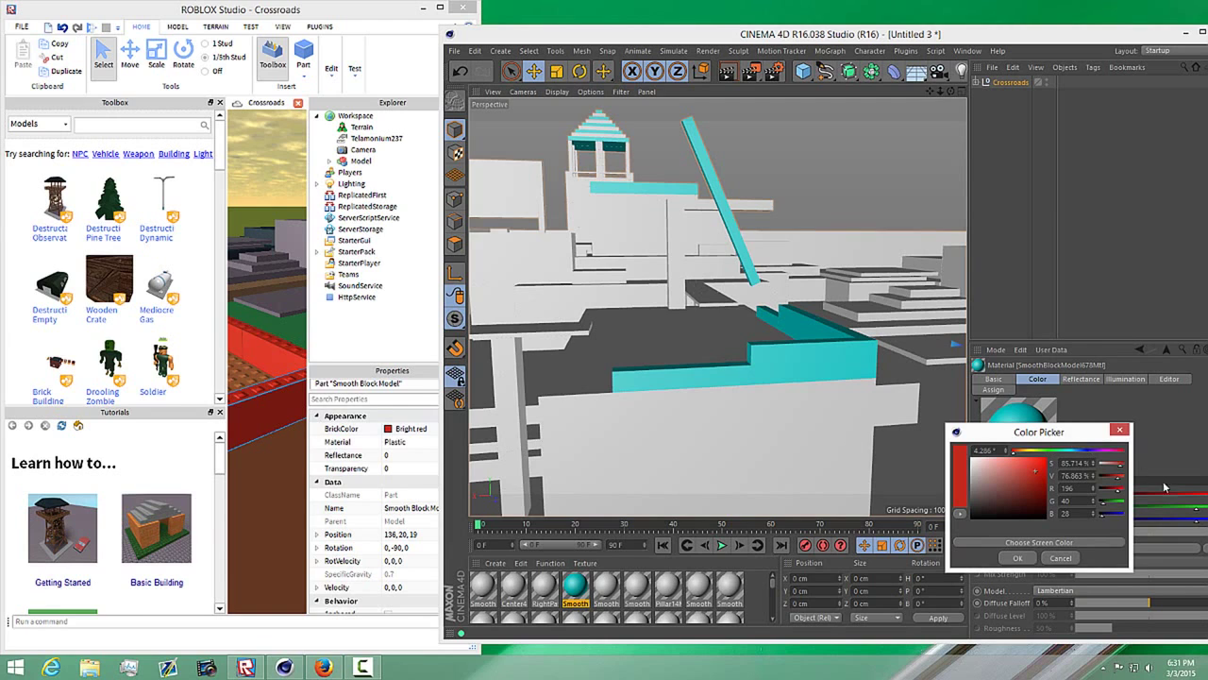
left_click(1027, 558)
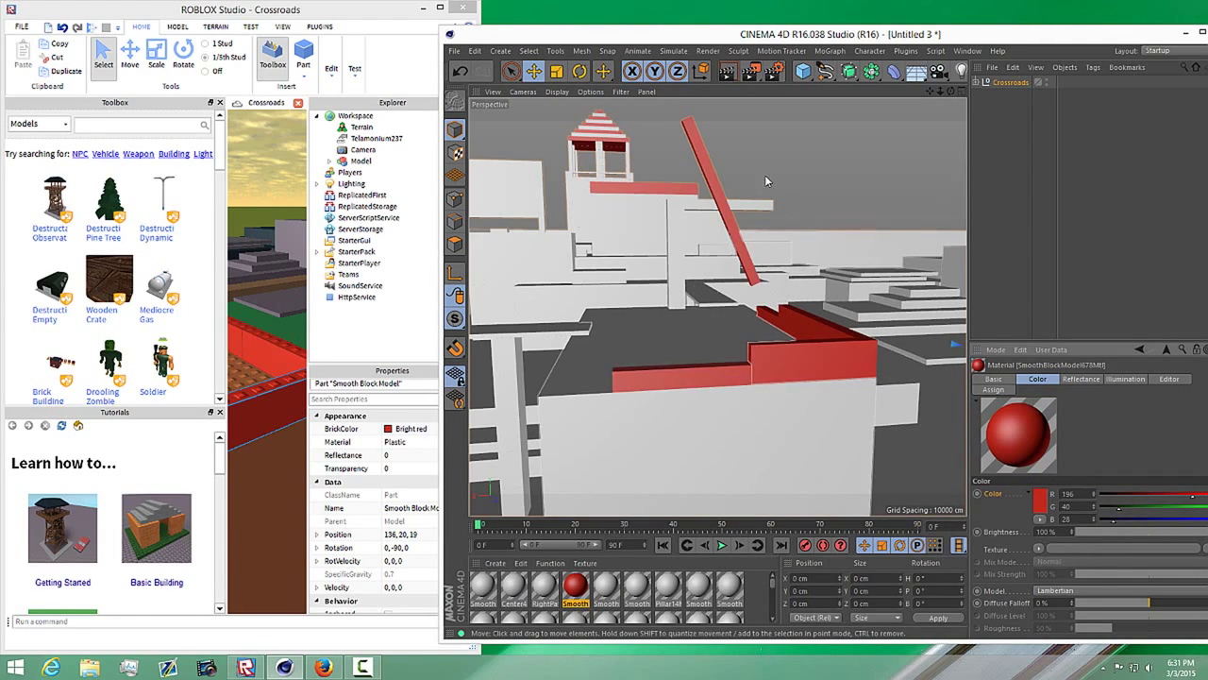
Mark the SmoothBlockModel656Mtl material cyan by setting its red value to 0, and find the blocks that use it
left_click_drag(813, 36, 662, 0)
left_click_drag(433, 460, 505, 467, "alt")
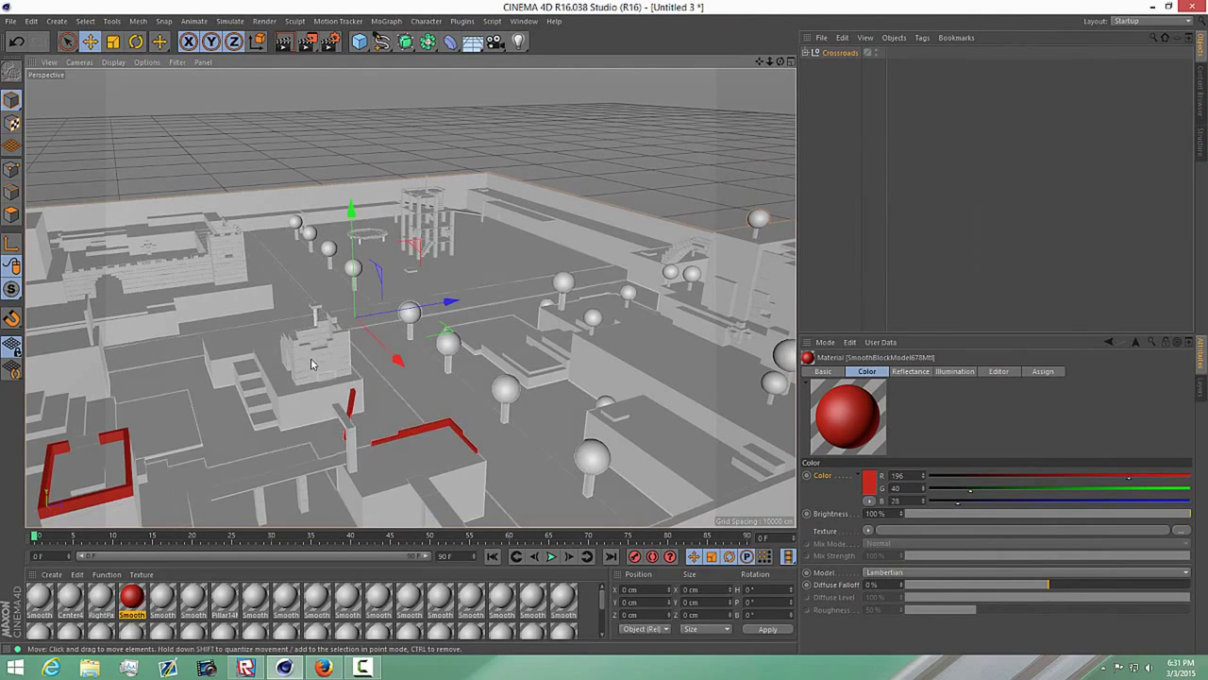
left_click(162, 596)
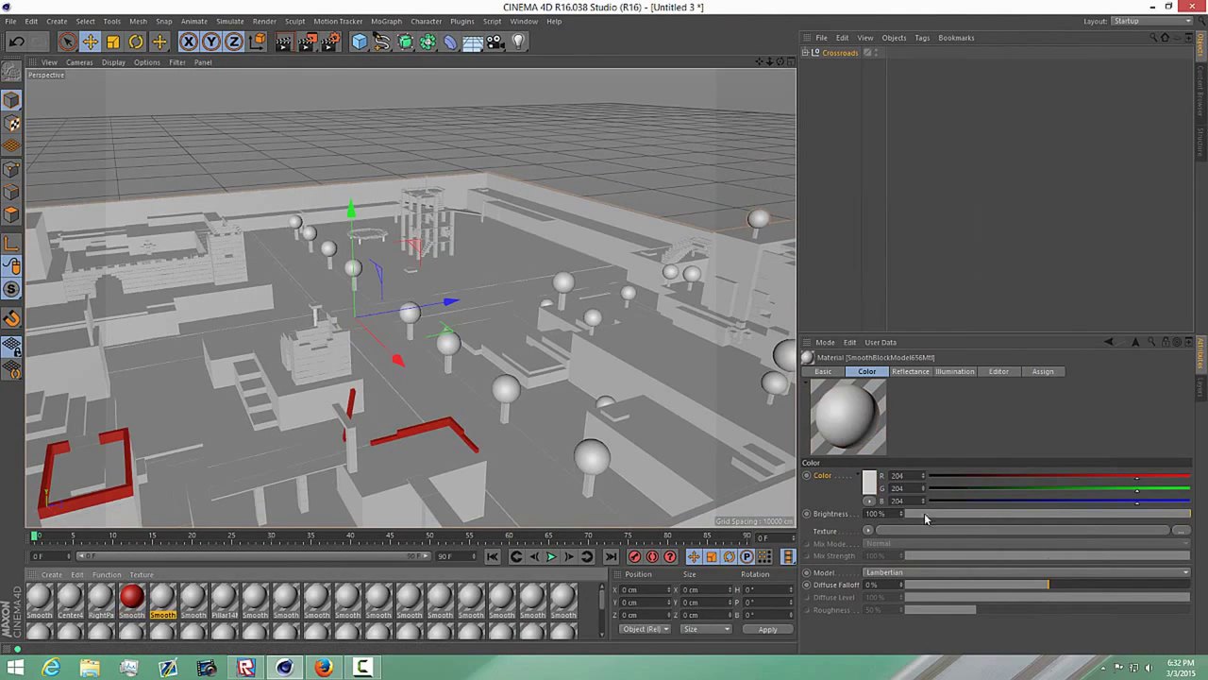
left_click_drag(960, 483, 930, 483)
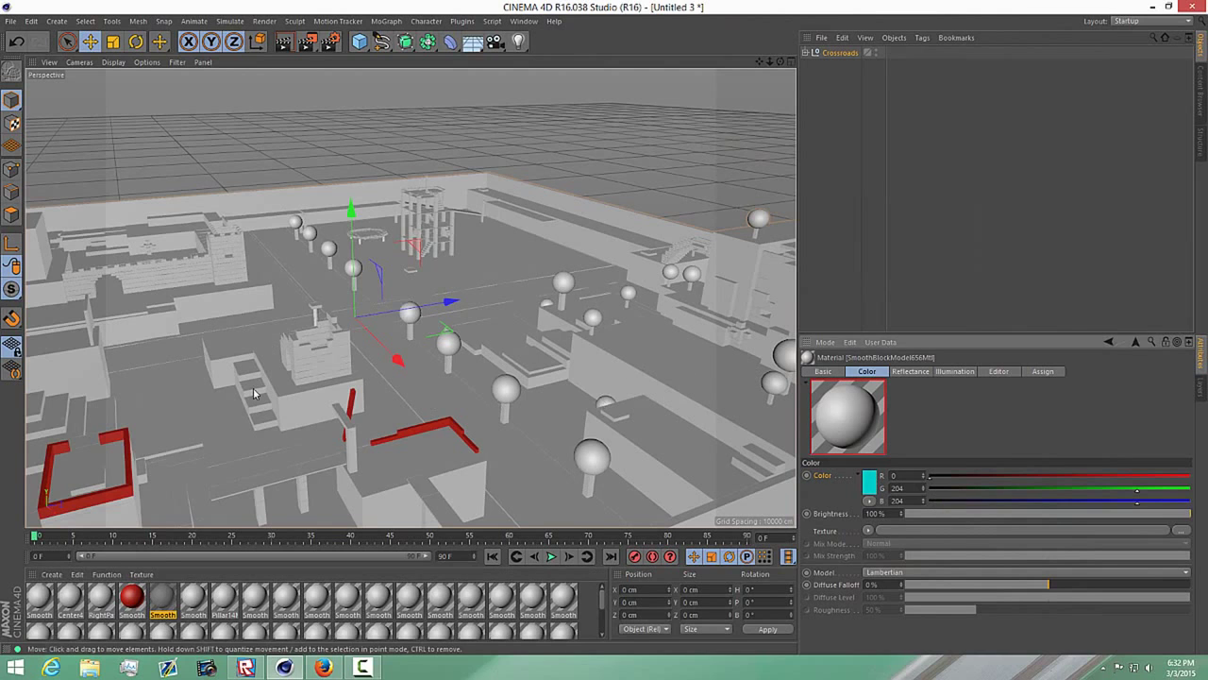
left_click_drag(315, 367, 300, 367, "alt")
right_click_drag(375, 362, 488, 353, "alt")
left_click_drag(488, 353, 412, 372, "alt")
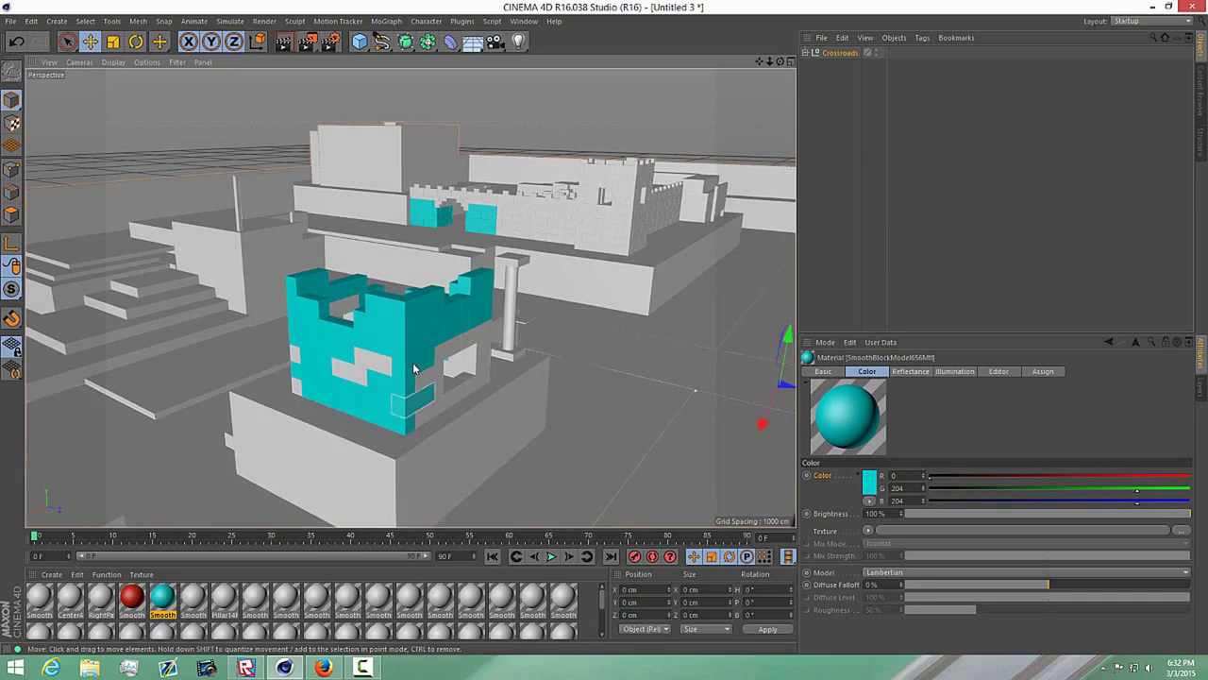
Switch to Roblox Studio and select a grey wall block of the matching ruins to show its BrickColor
left_click(245, 668)
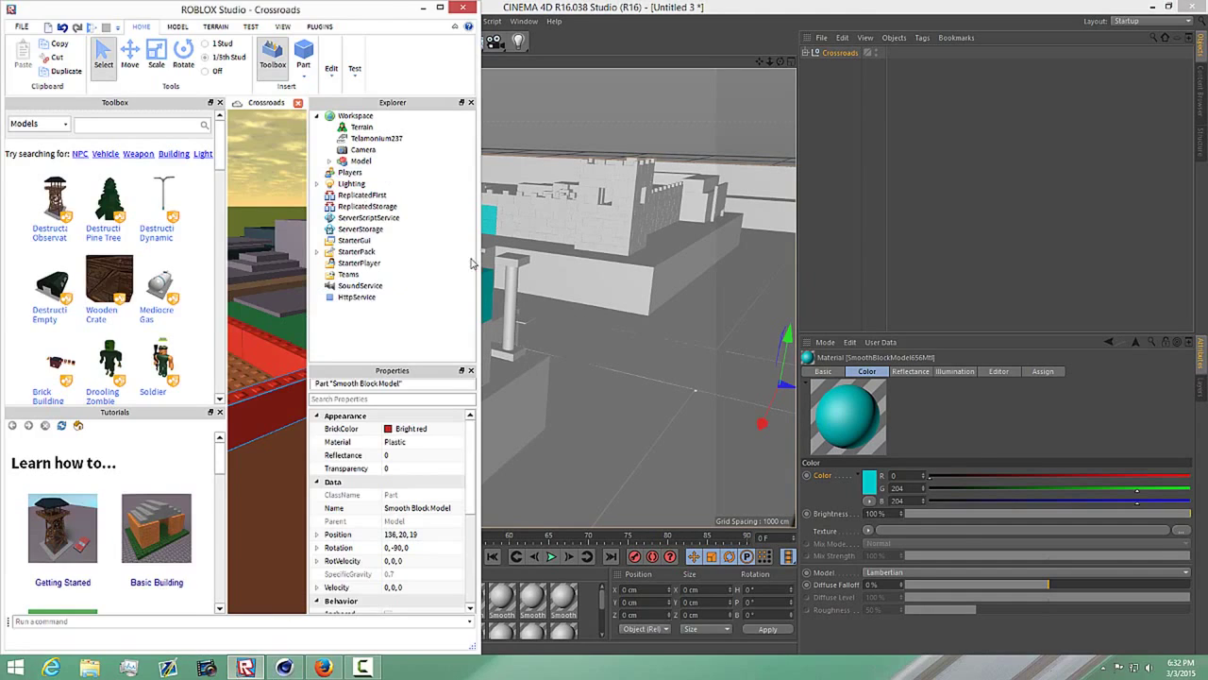
left_click_drag(479, 259, 995, 259)
key("w")
right_click_drag(614, 272, 622, 280)
scroll(621, 280, "up", 3)
left_click(535, 317)
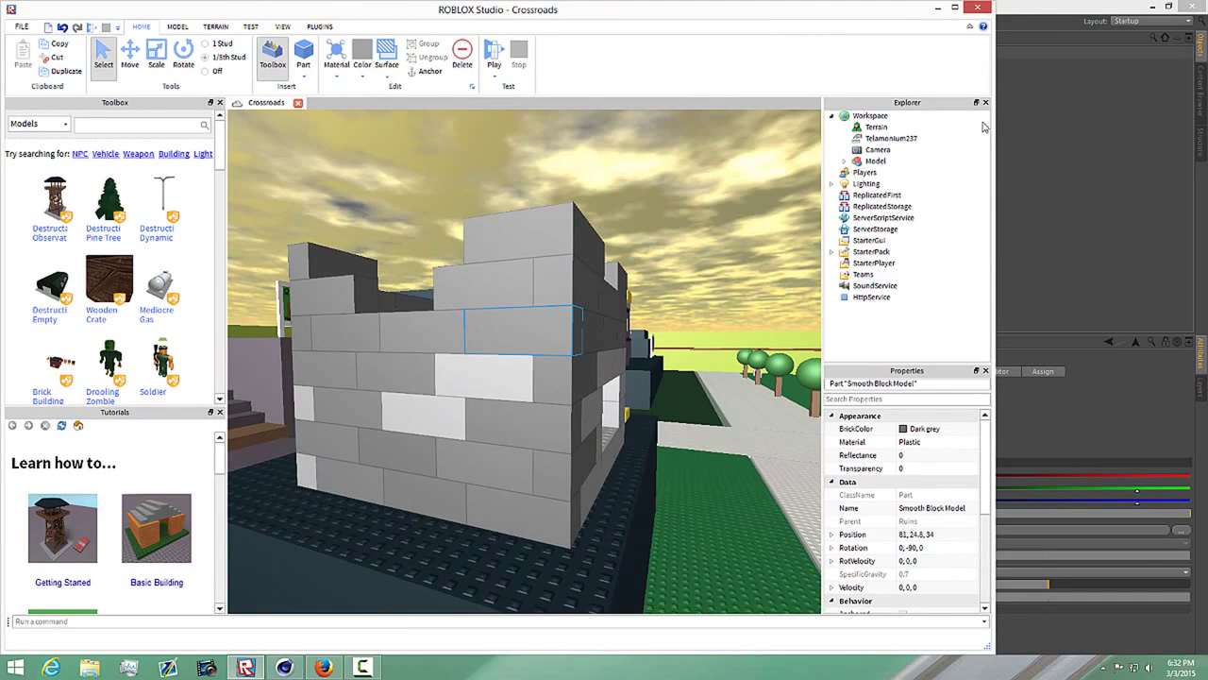
Arrange Roblox Studio and Cinema 4D side by side, keeping the ruins block's BrickColor and the material's color settings visible
left_click_drag(993, 128, 480, 128)
left_click(826, 168)
left_click_drag(677, 47, 779, 73)
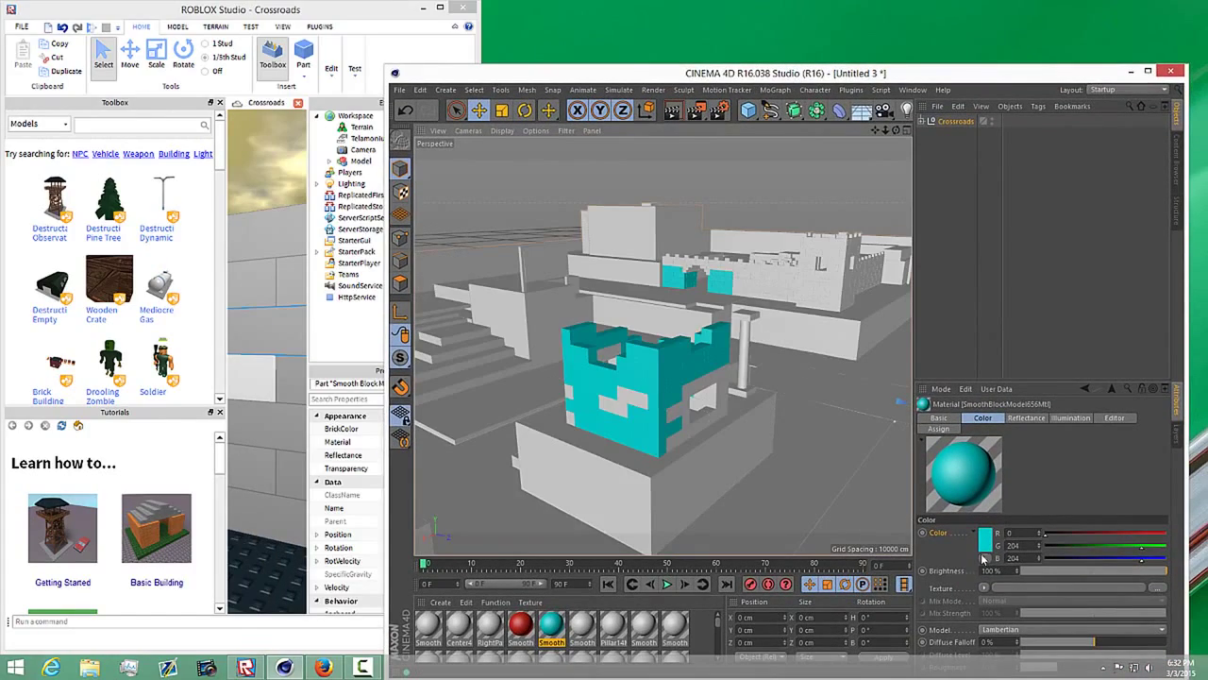
left_click_drag(703, 78, 751, 55)
Set the cyan-marked material's color to RGB 109, 110, 108 by sampling the Dark grey BrickColor swatch from the screen
left_click(1032, 517)
left_click(1017, 558)
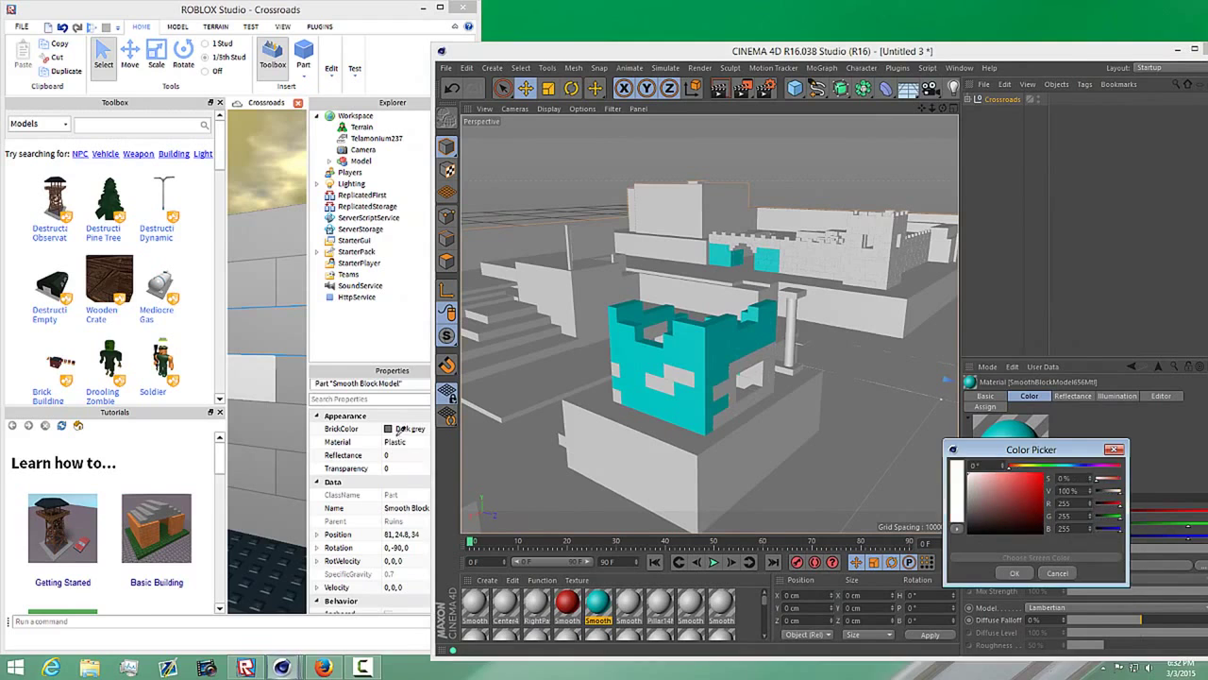
left_click(390, 434)
left_click(1028, 575)
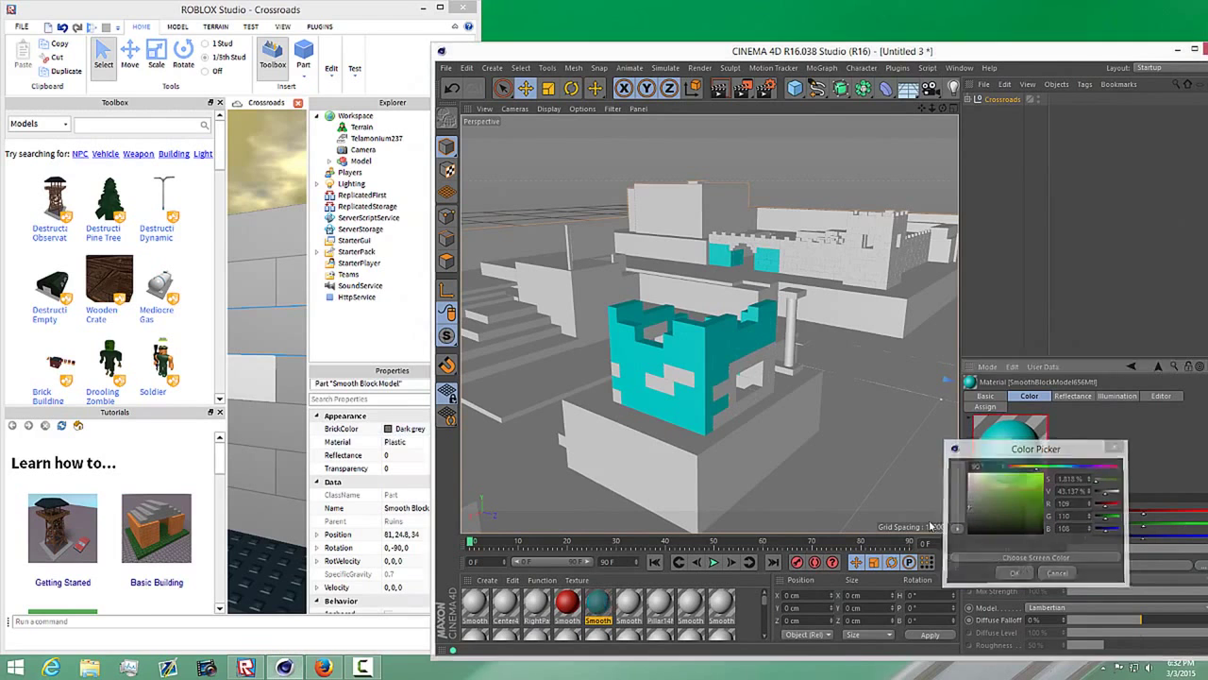
Maximize Cinema 4D and look over the fully colored map, ending close to the Magickal Witch Shoppe billboard
double_click(819, 52)
scroll(503, 292, "down", 10)
scroll(420, 331, "up", 3)
left_click_drag(421, 329, 406, 396, "alt")
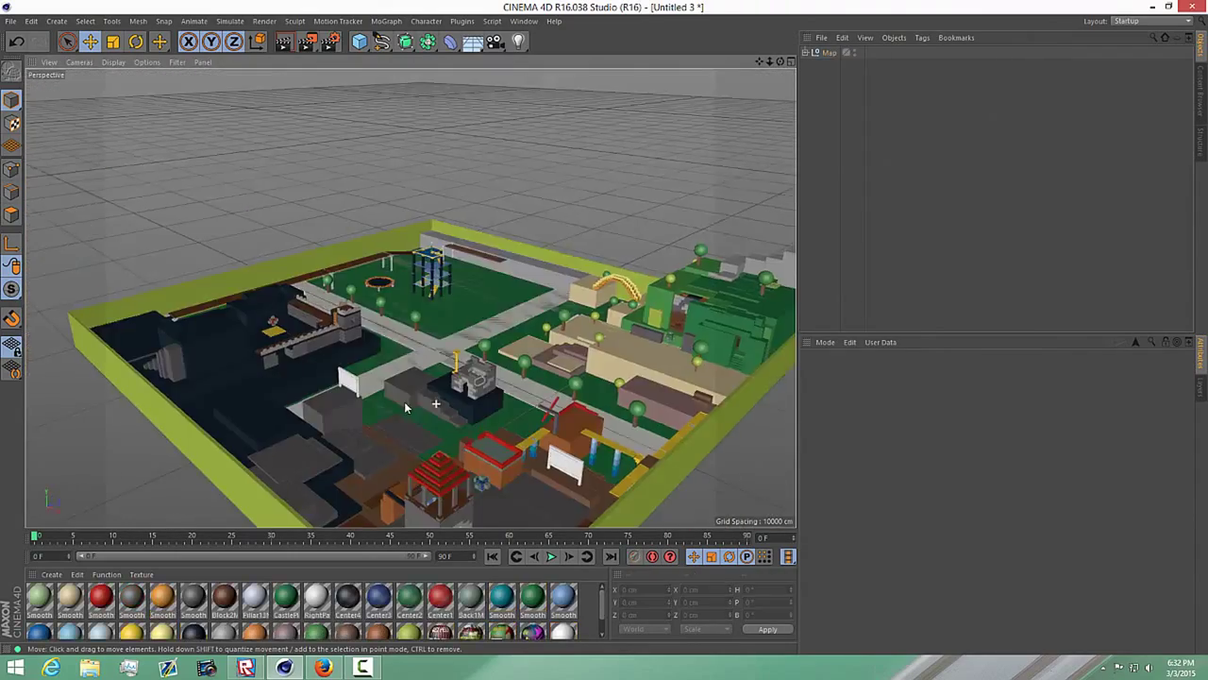
left_click_drag(406, 408, 403, 316, "alt")
scroll(695, 334, "up", 4)
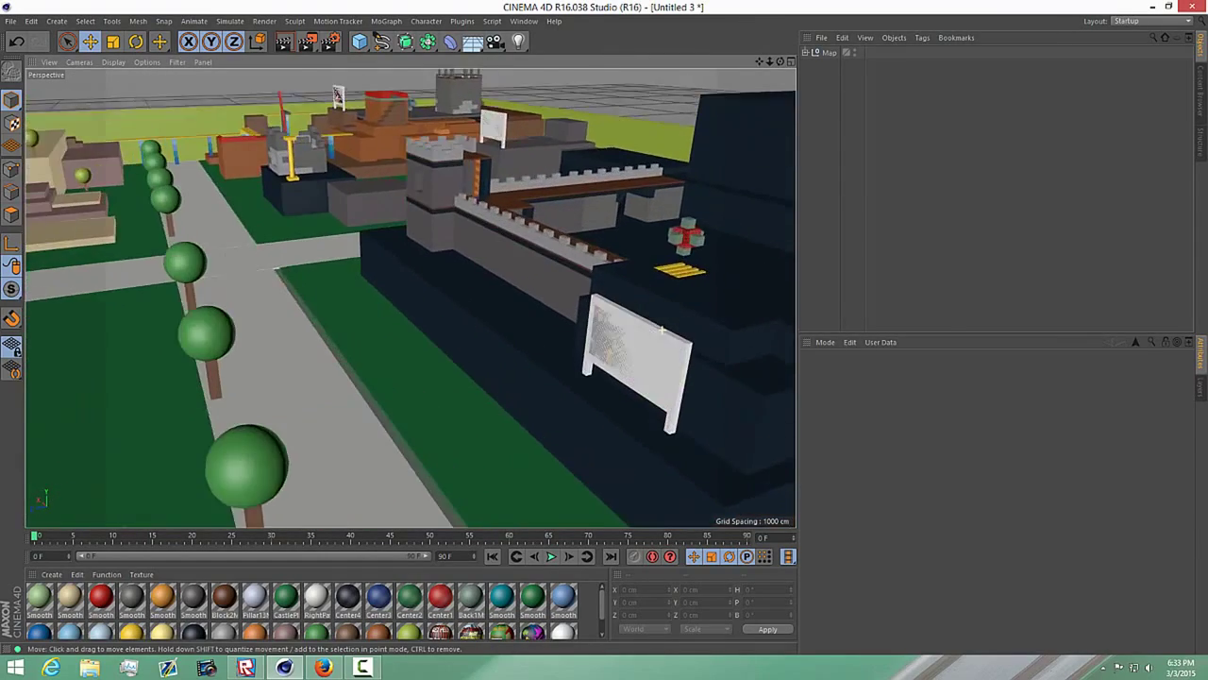
left_click_drag(695, 335, 704, 352, "alt")
scroll(704, 352, "up", 3)
left_click_drag(631, 351, 423, 358, "alt")
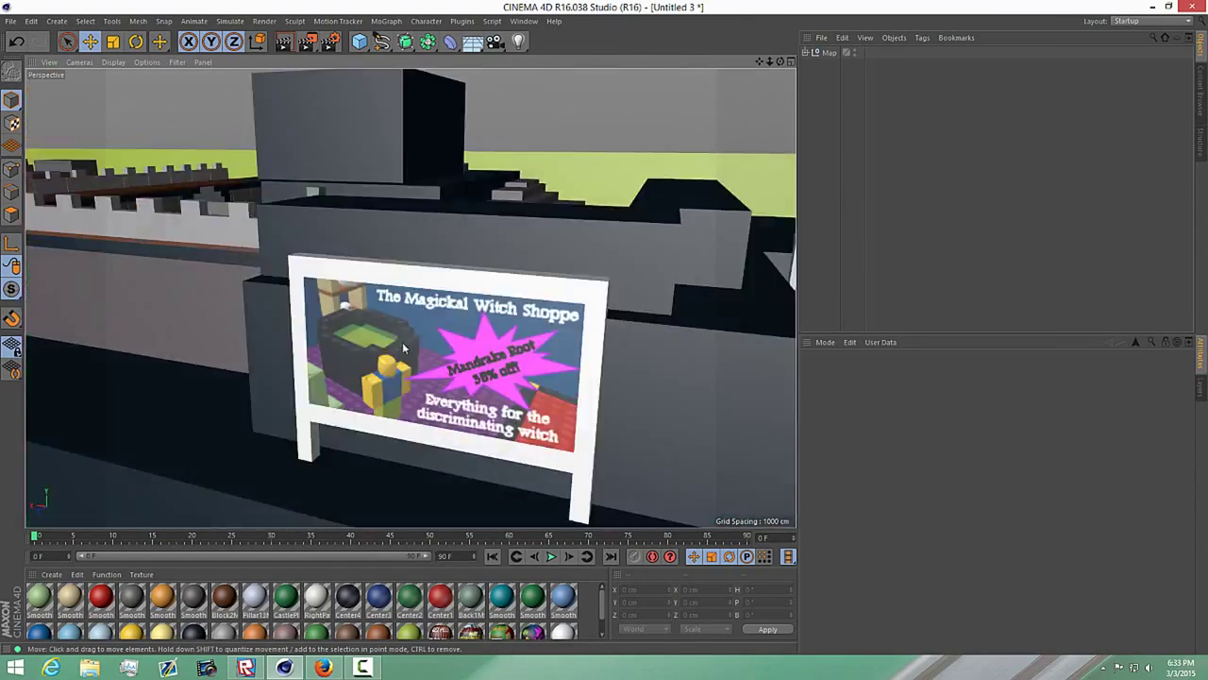
Select the Witch Shoppe billboard panel and inspect its material's color and texture settings in the Material Editor
left_click(401, 367)
double_click(533, 631)
left_click_drag(437, 99, 992, 132)
left_click(557, 393)
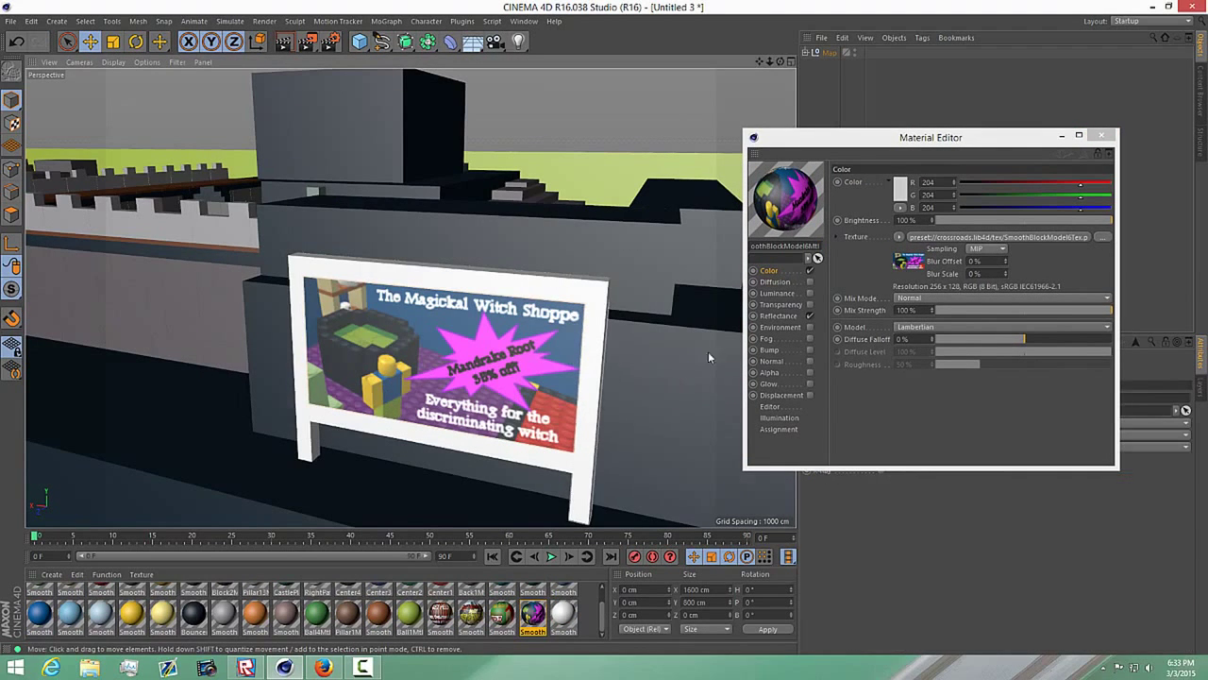
left_click(1100, 135)
double_click(534, 619)
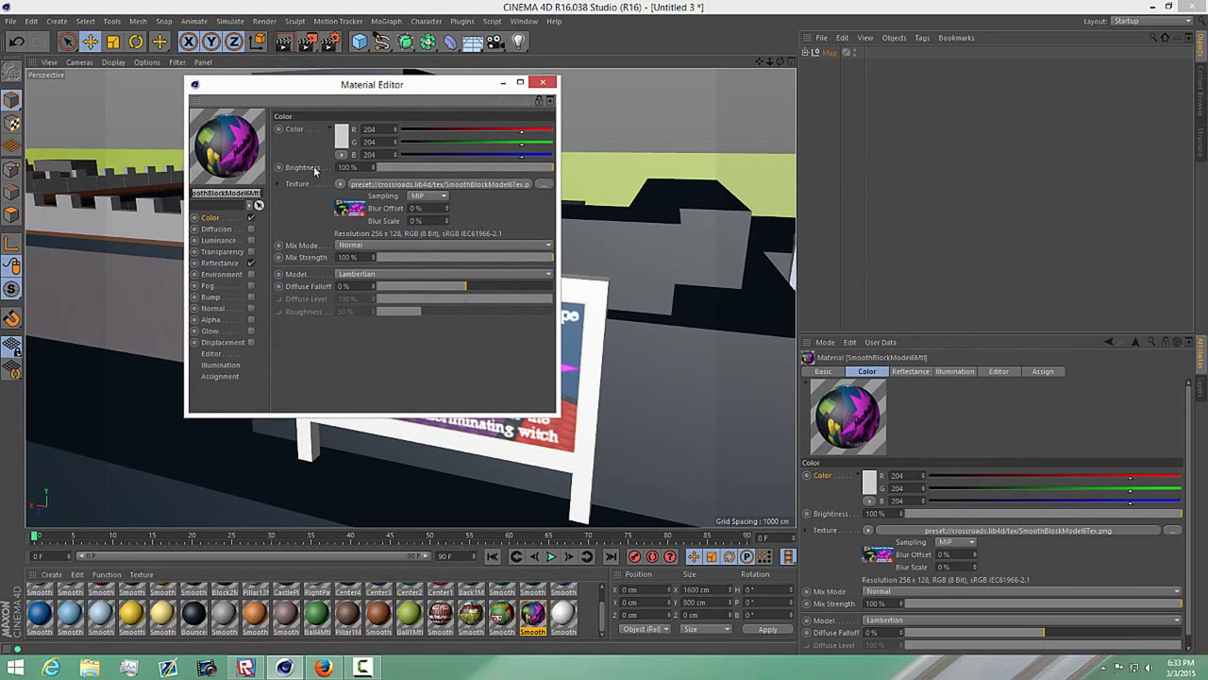
left_click(546, 186)
left_click(689, 202)
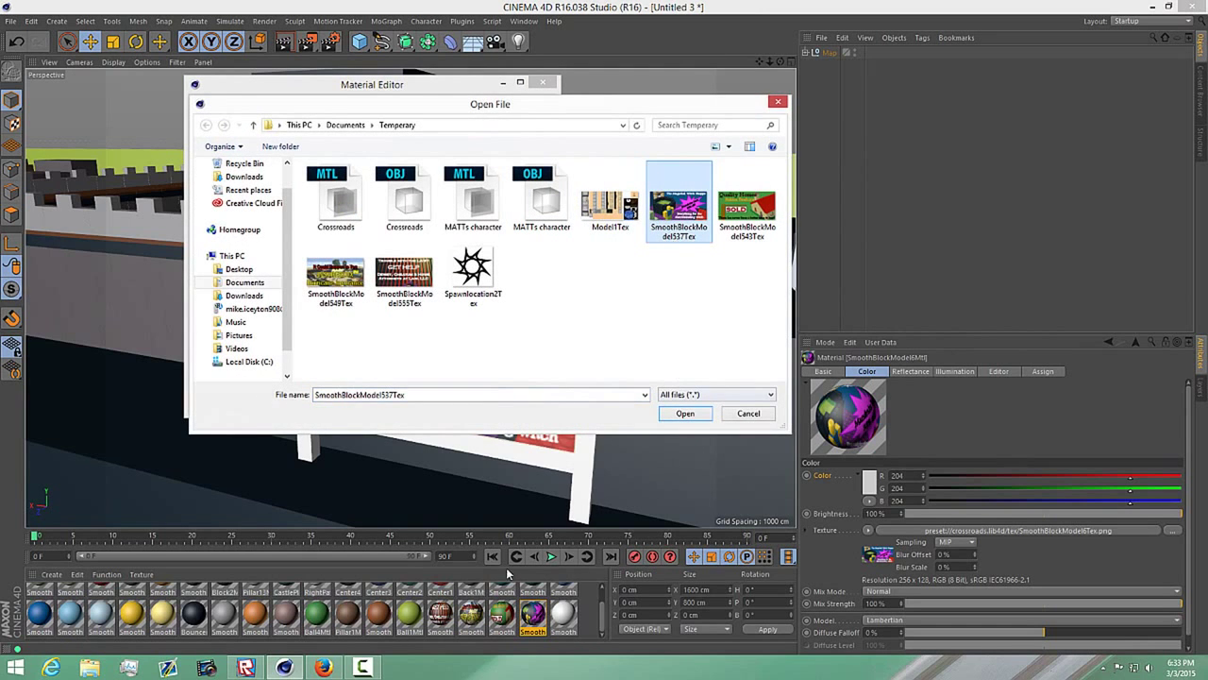
Switch to Roblox Studio, enlarge its window and inspect the original Magickal Witch Shoppe billboard, selecting its part
left_click(246, 668)
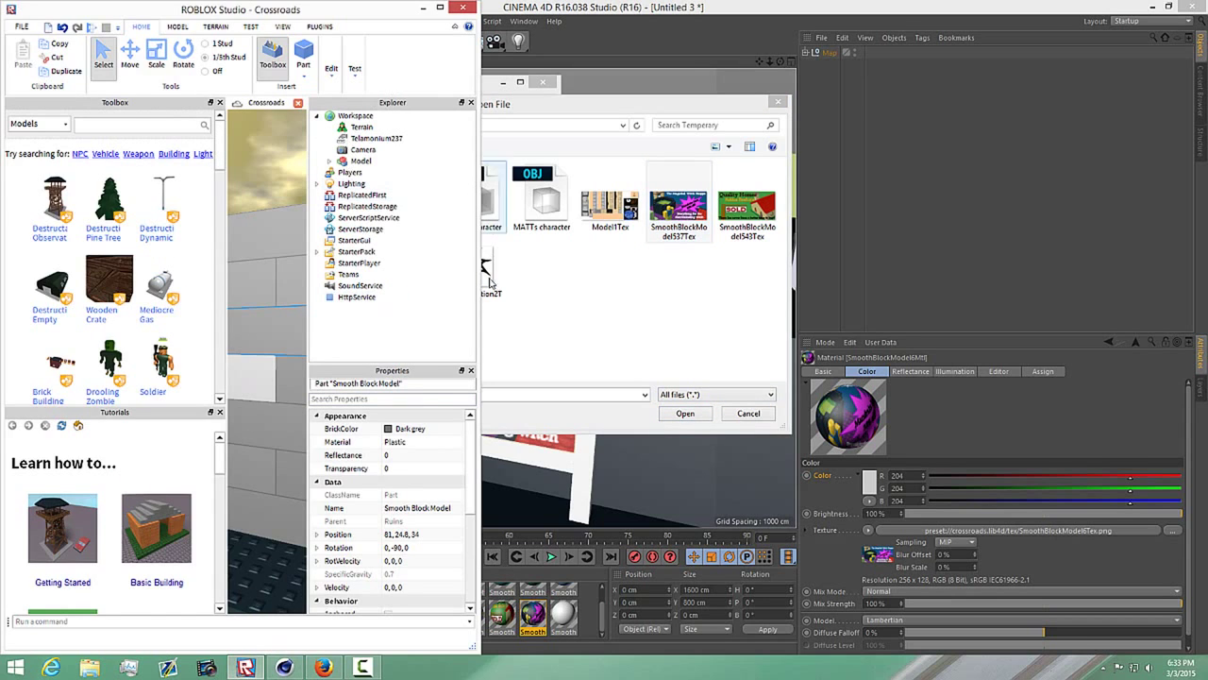
left_click_drag(480, 77, 1001, 141)
right_click_drag(663, 334, 666, 326)
key("w")
key("w")
key("s")
left_click(555, 368)
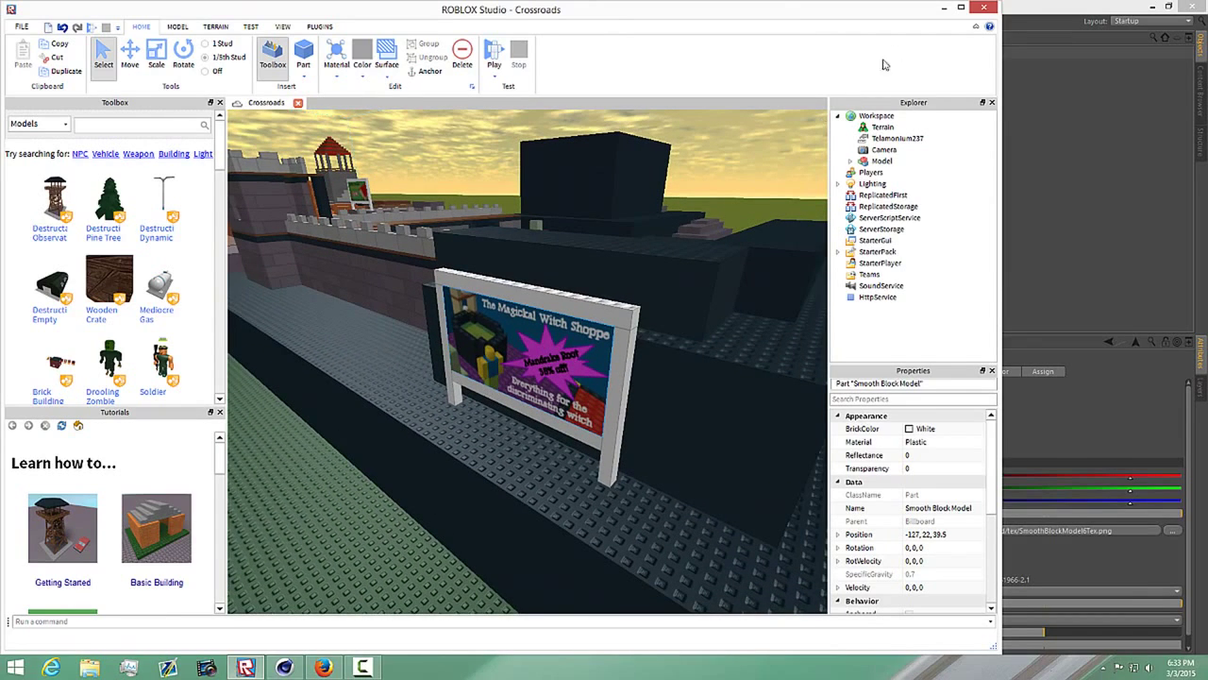
Return to Cinema 4D and close the file chooser and the Material Editor without loading a texture
left_click(1040, 4)
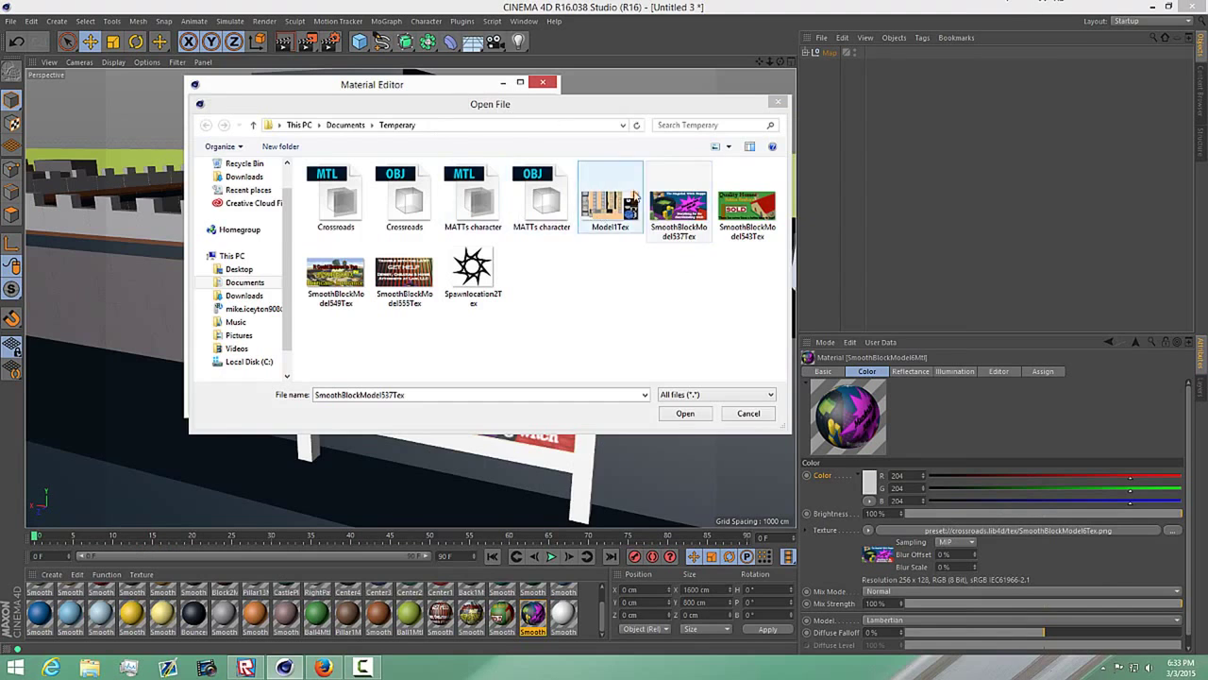
left_click(778, 102)
left_click(554, 83)
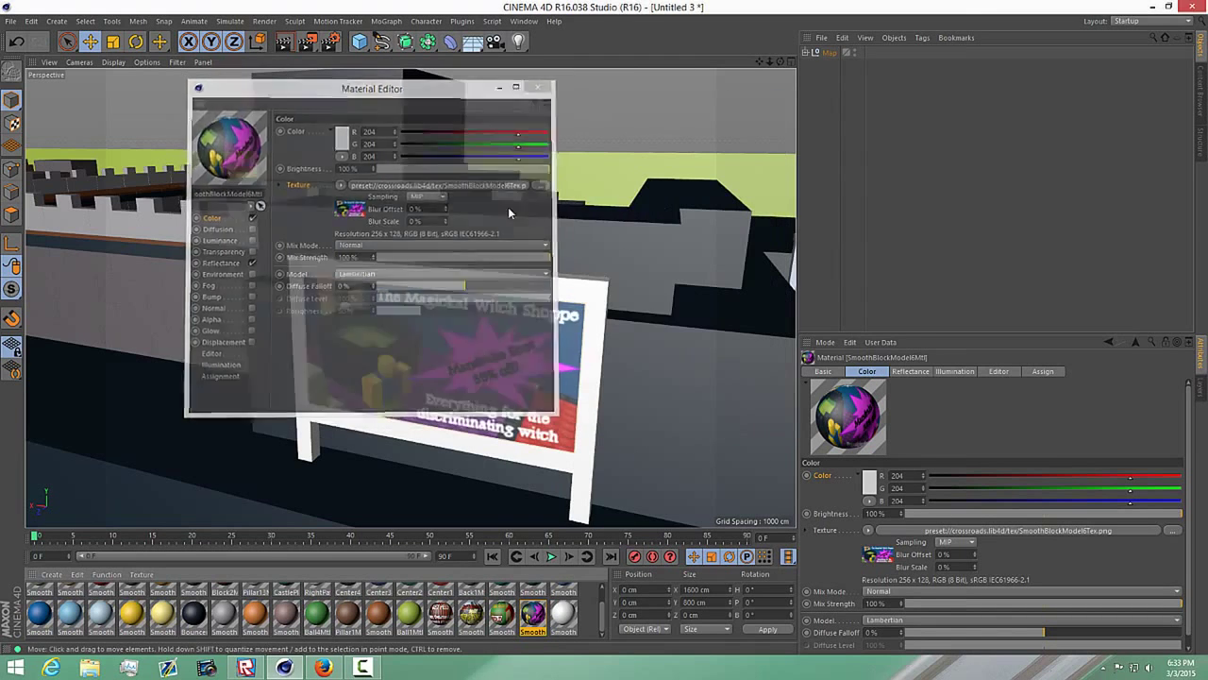
Load SmoothBlockModel537Tex from the Temperary folder as the color texture of the Witch Shoppe billboard's material
double_click(536, 614)
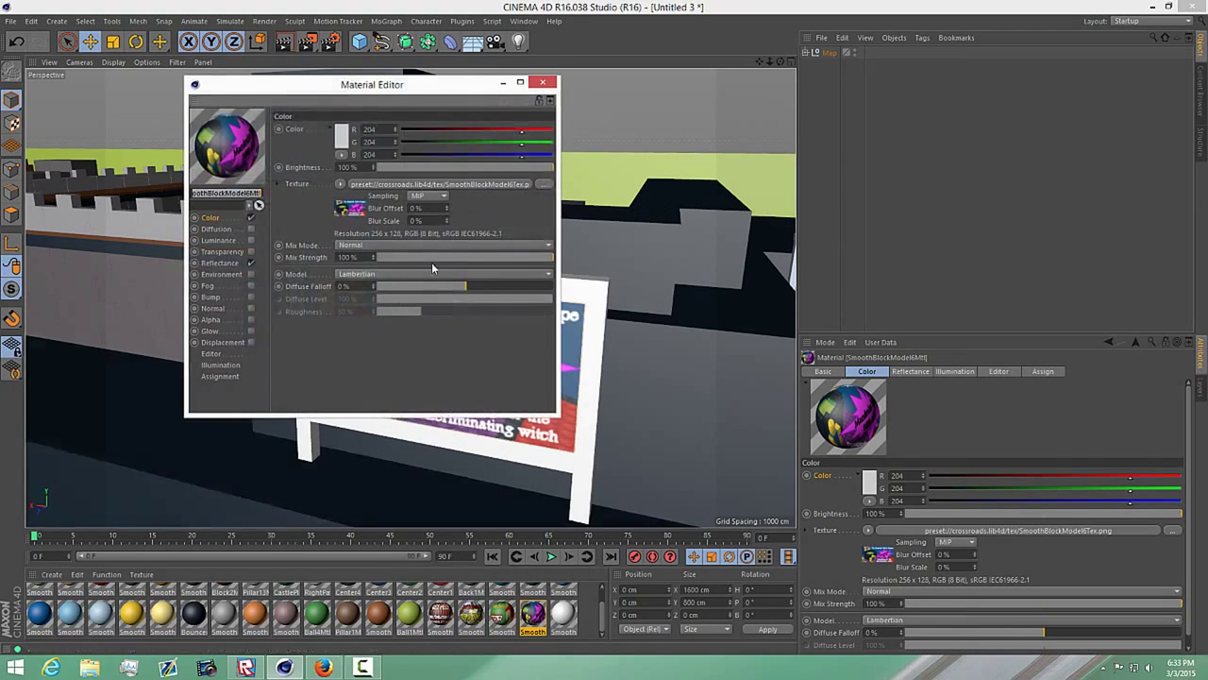
left_click(542, 185)
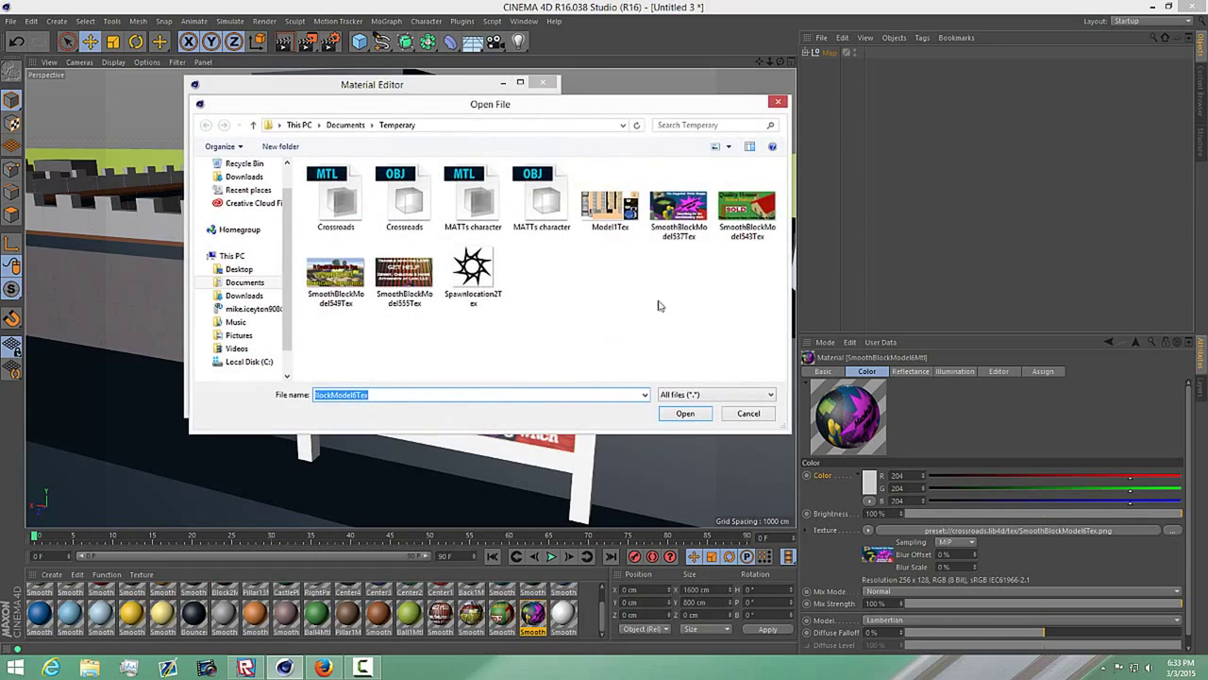
left_click(672, 207)
left_click(688, 415)
left_click(681, 380)
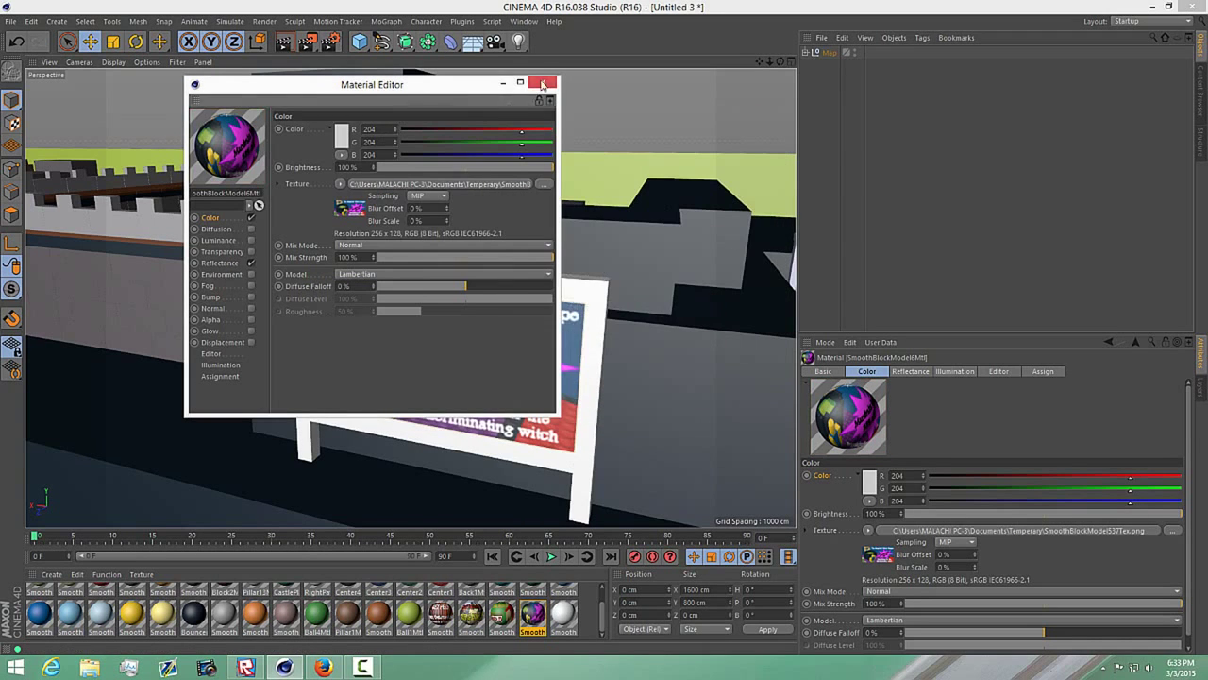
left_click(542, 82)
Look over the textured billboard and the whole colored map from a distance, and review the material list
left_click_drag(512, 407, 458, 383, "alt")
middle_click_drag(525, 383, 665, 383, "alt")
right_click_drag(559, 371, 474, 380, "alt")
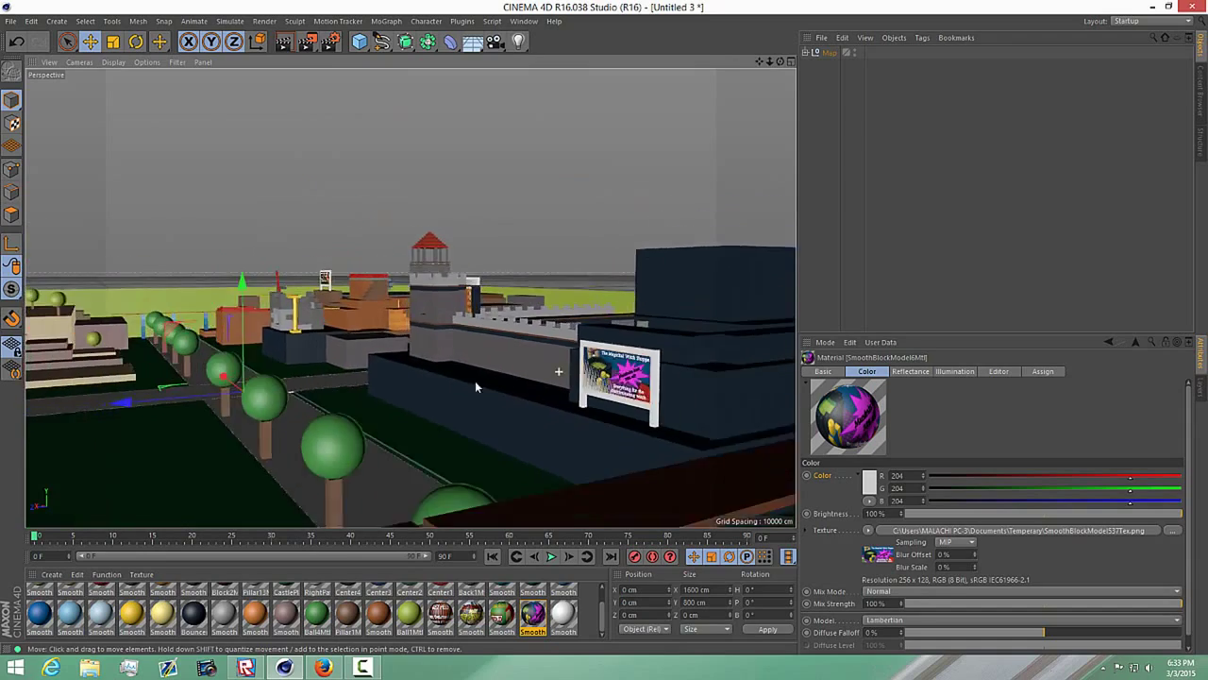
left_click_drag(474, 386, 444, 335, "alt")
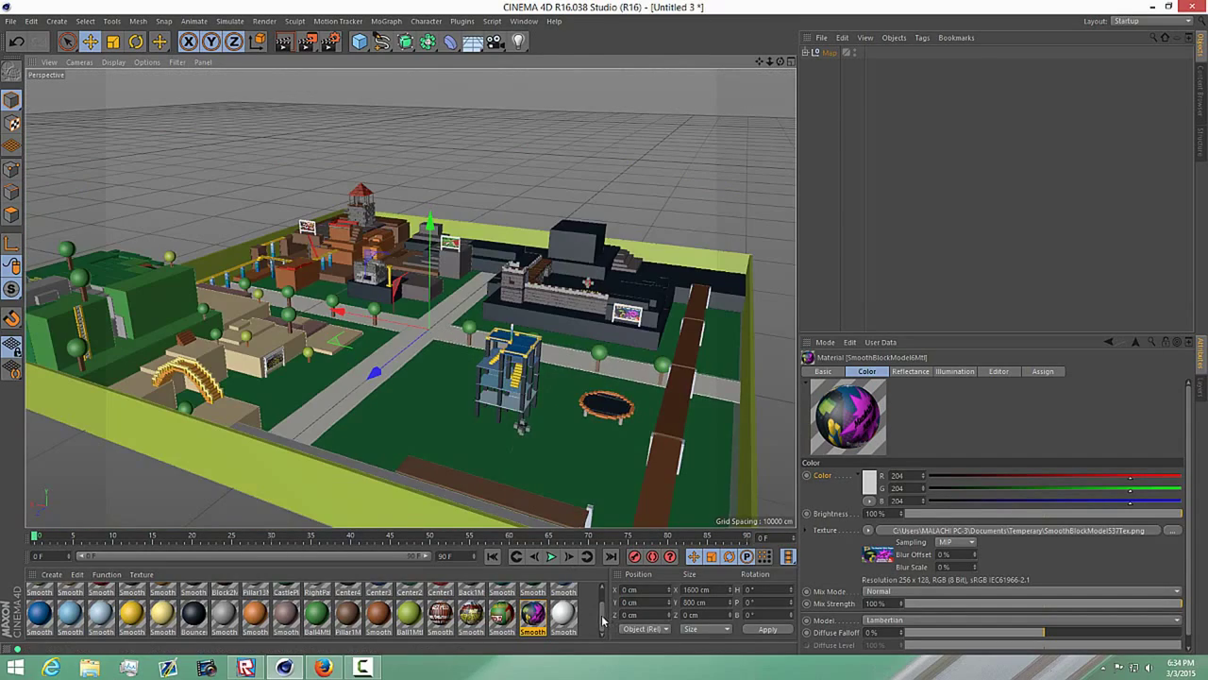
scroll(605, 609, "up", 1)
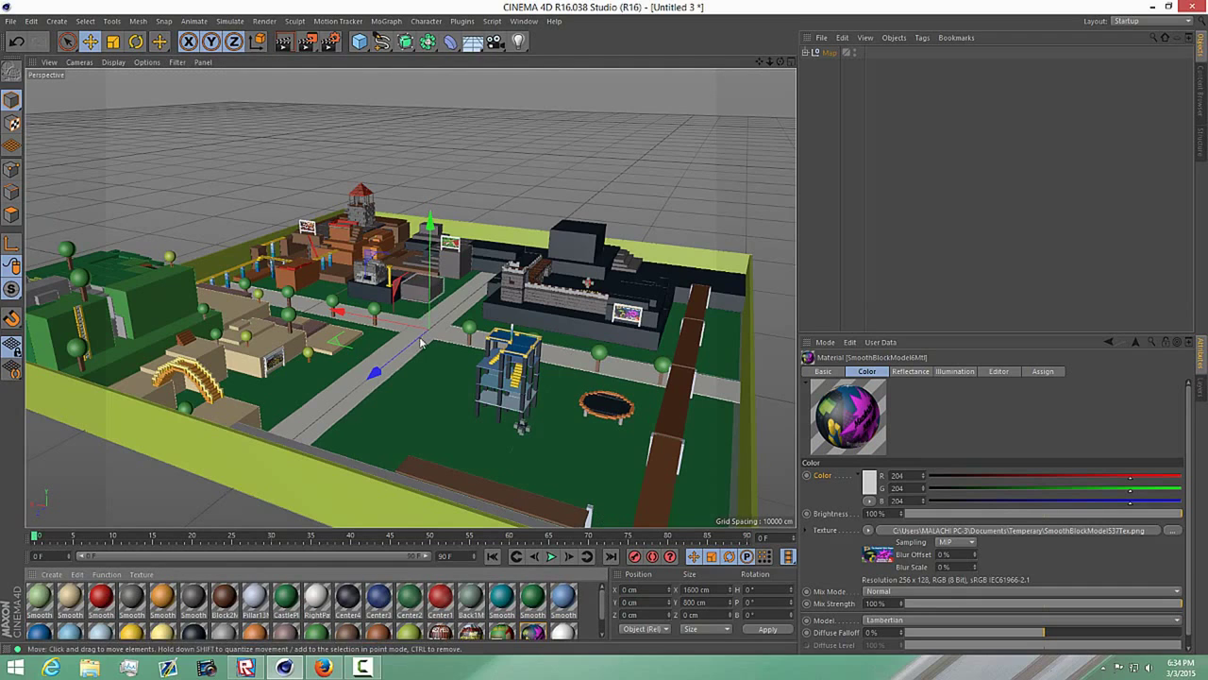
left_click_drag(421, 331, 408, 364, "alt")
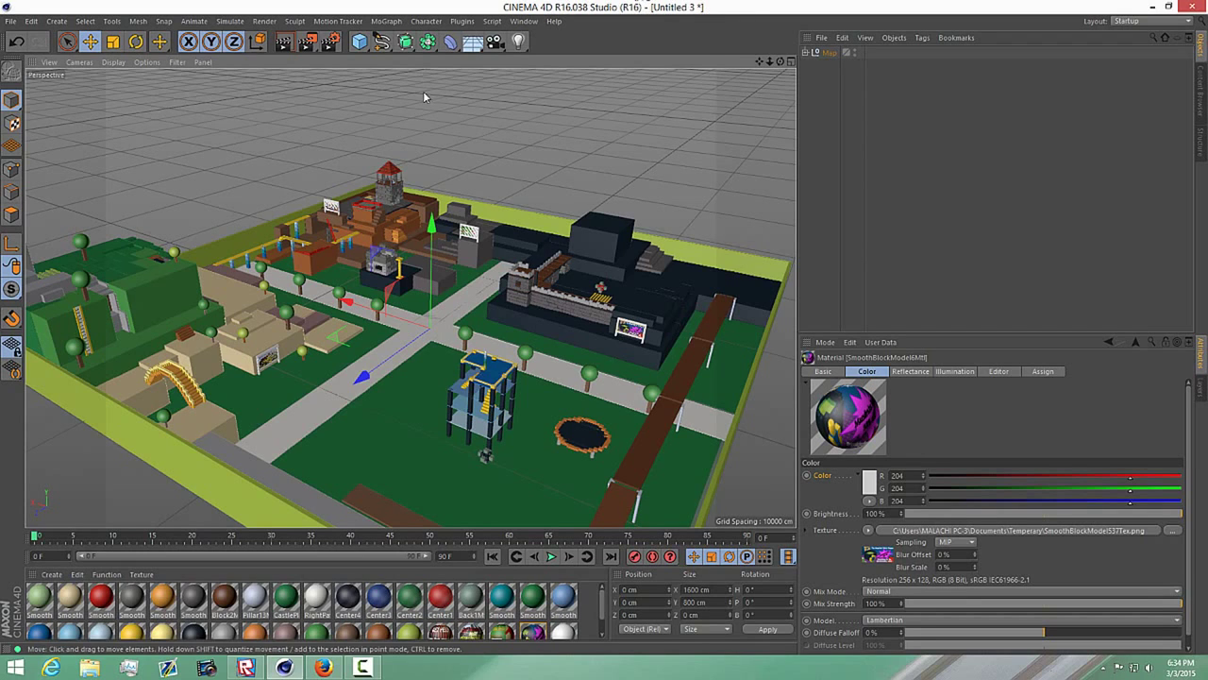
Go to the Content Browser's presets and create a new preset library named Crossroads
left_click(13, 22)
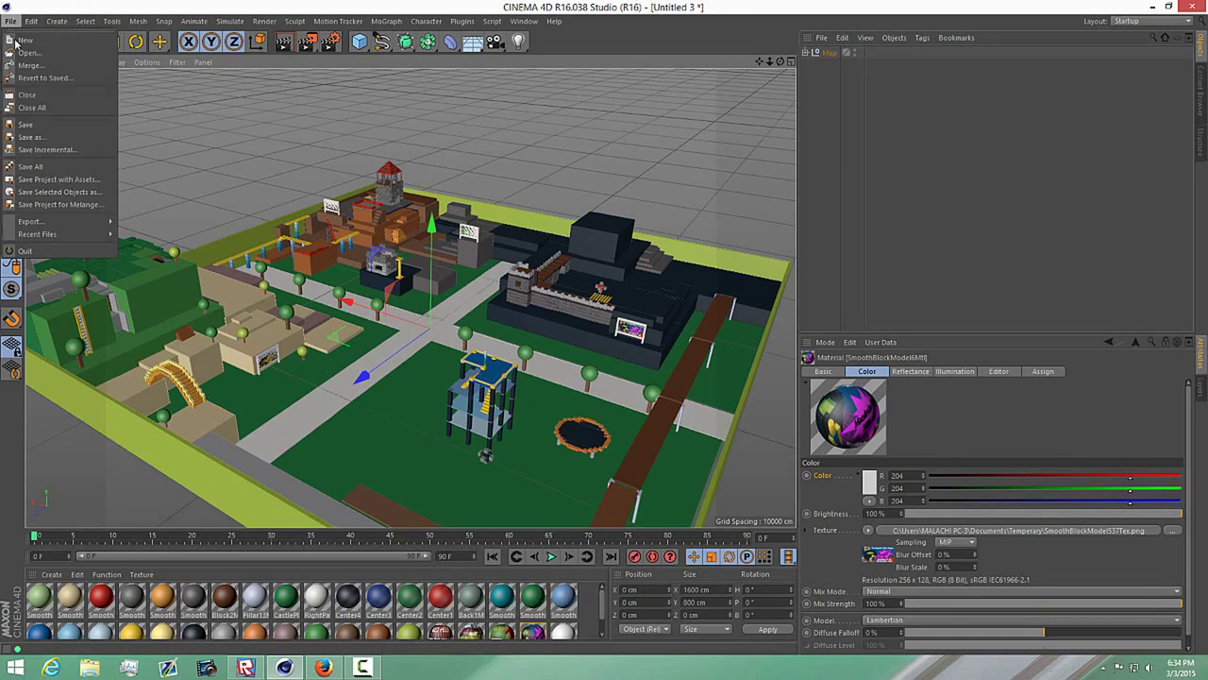
left_click(901, 113)
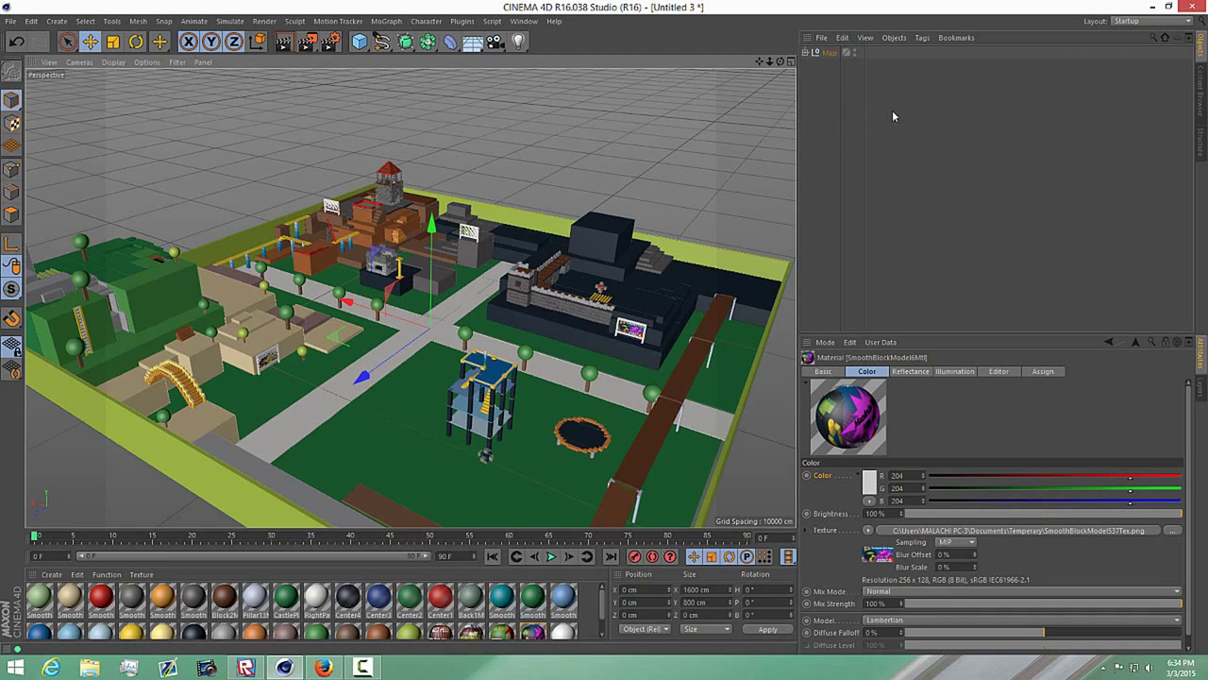
left_click(1203, 89)
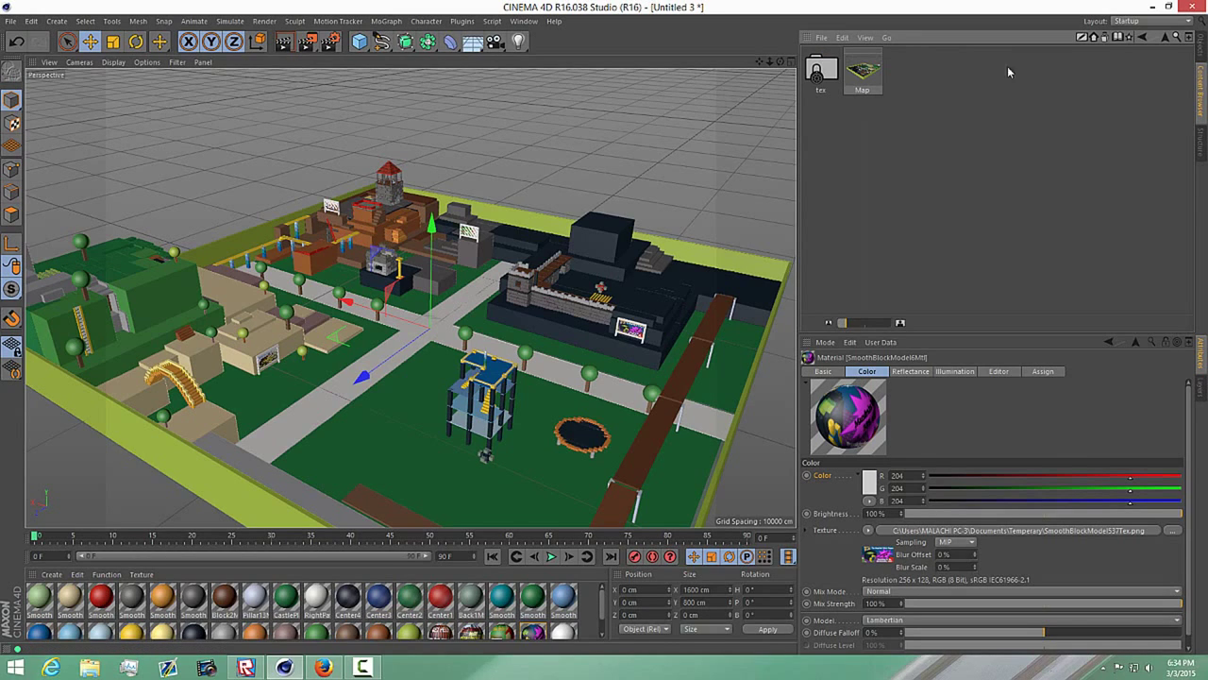
left_click(1105, 40)
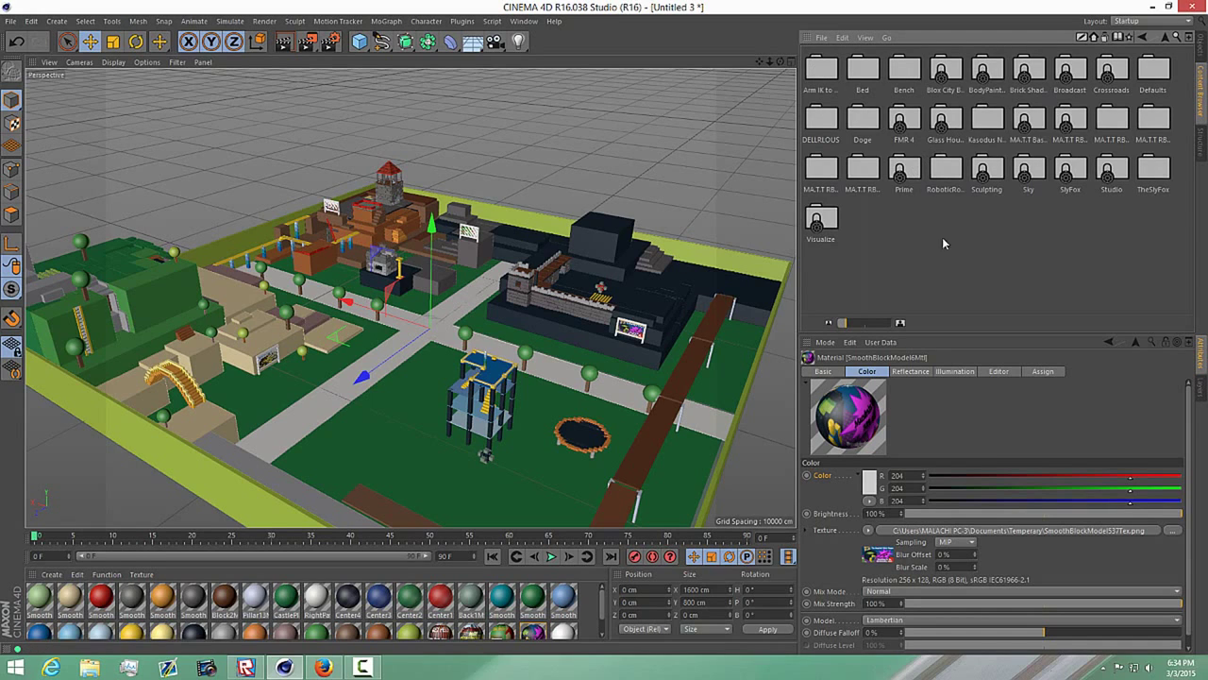
left_click(826, 37)
left_click(883, 104)
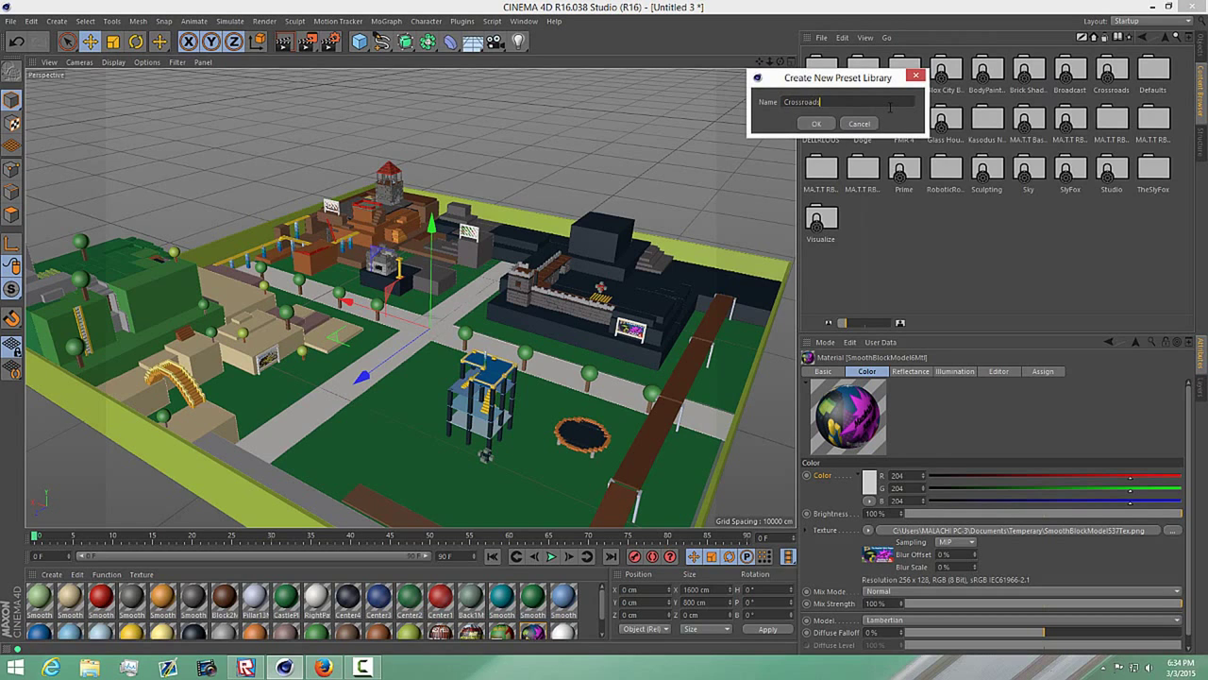
key("Return")
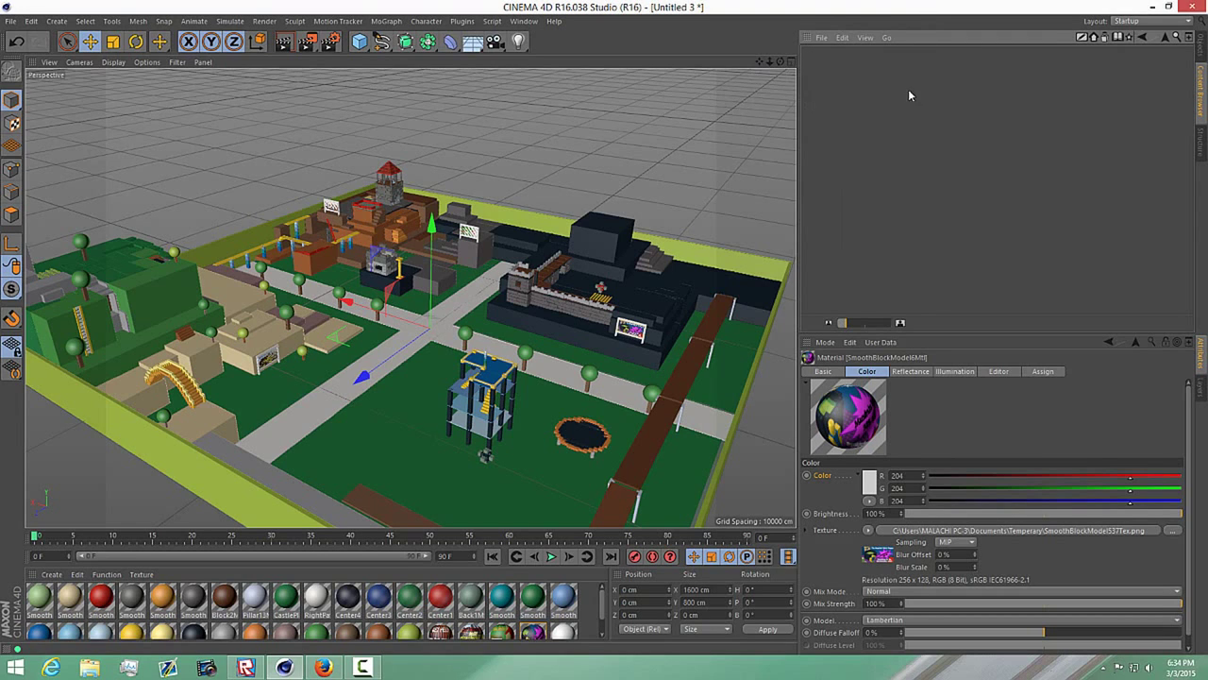
Add the Map null object, with its materials and textures, to the new Crossroads preset library
left_click(1201, 44)
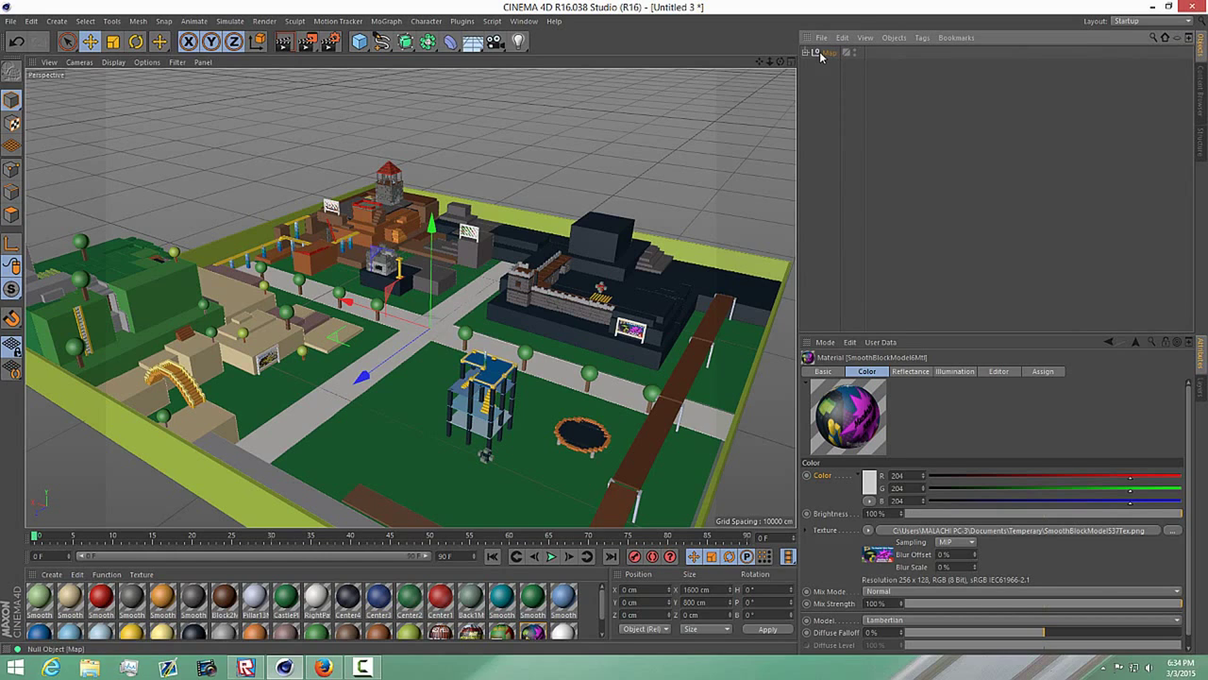
left_click(1203, 83)
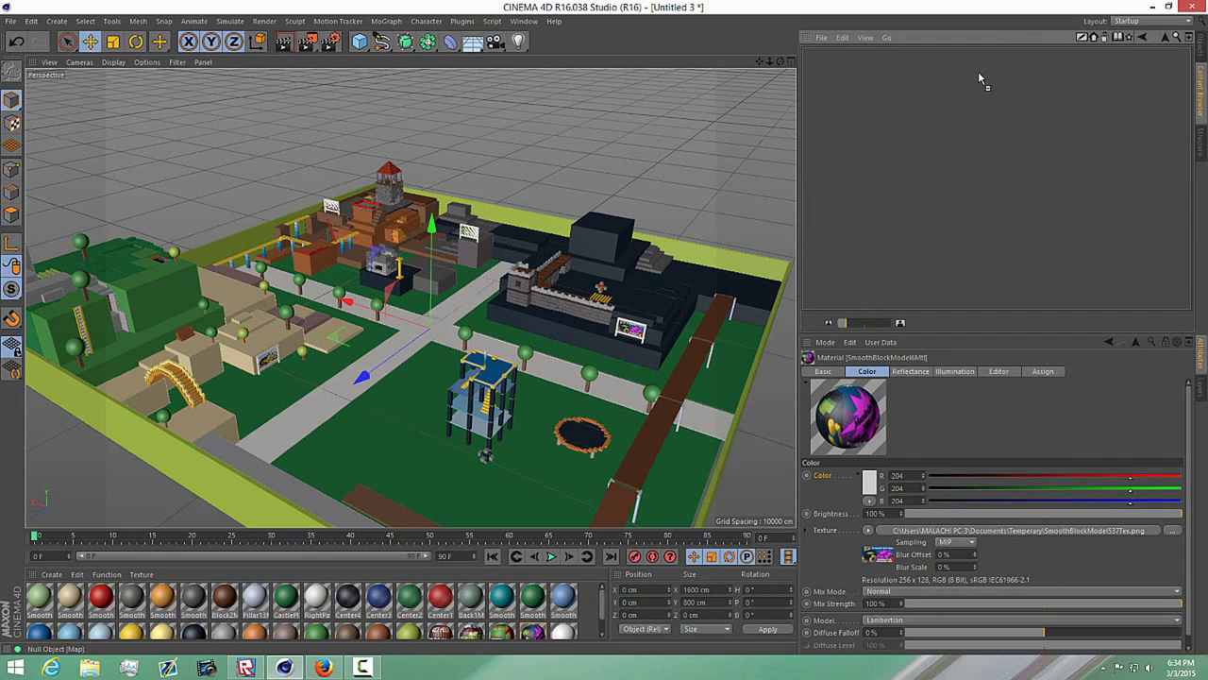
left_click(1201, 45)
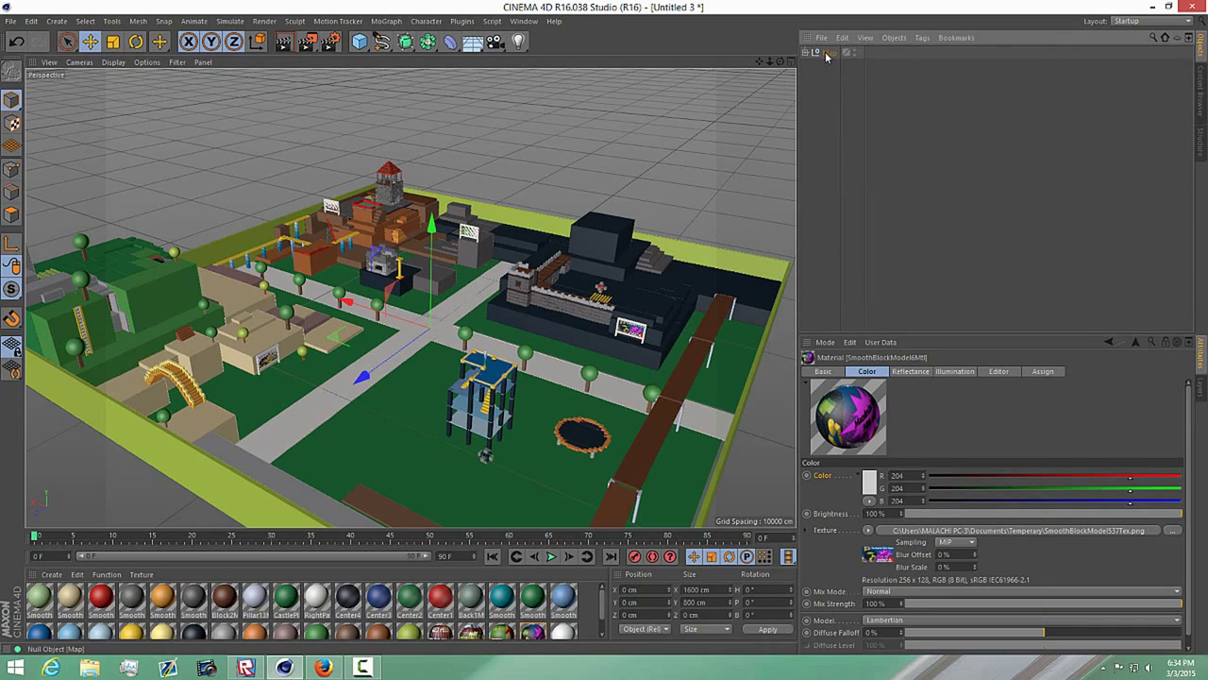
left_click(1203, 94)
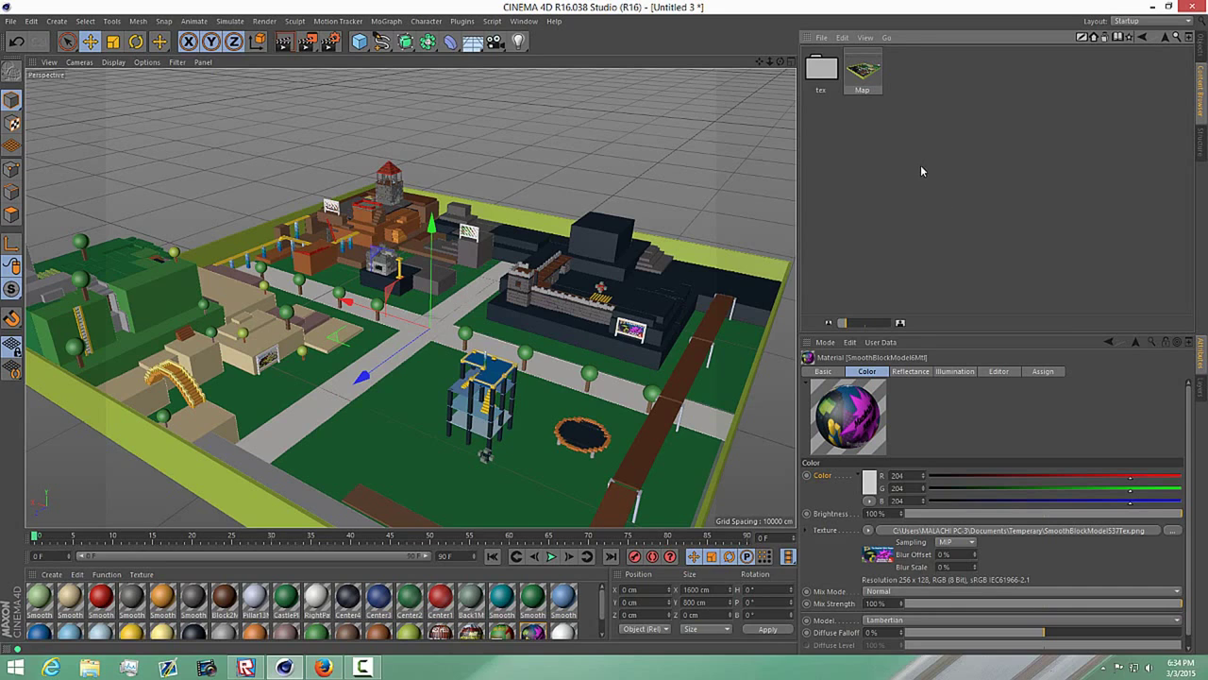
left_click(1200, 46)
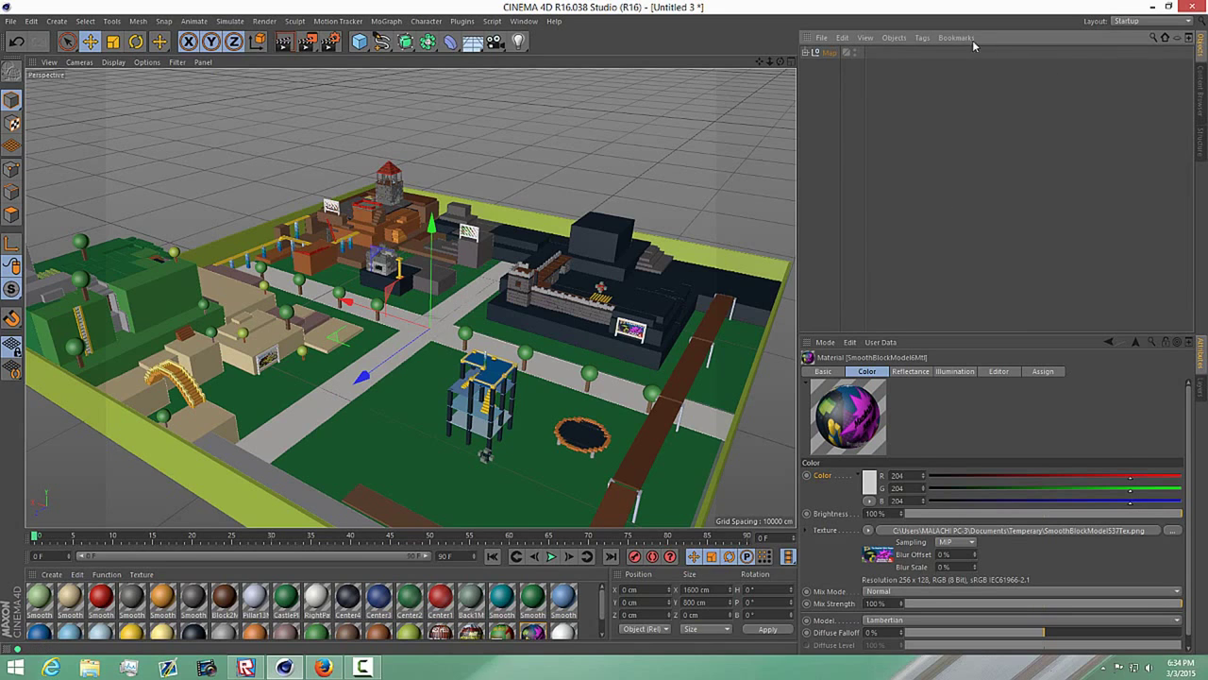
Reveal the new Crossroads library in File Explorer and copy its file crossroadss.lib4d into the Desktop folder
left_click(1203, 78)
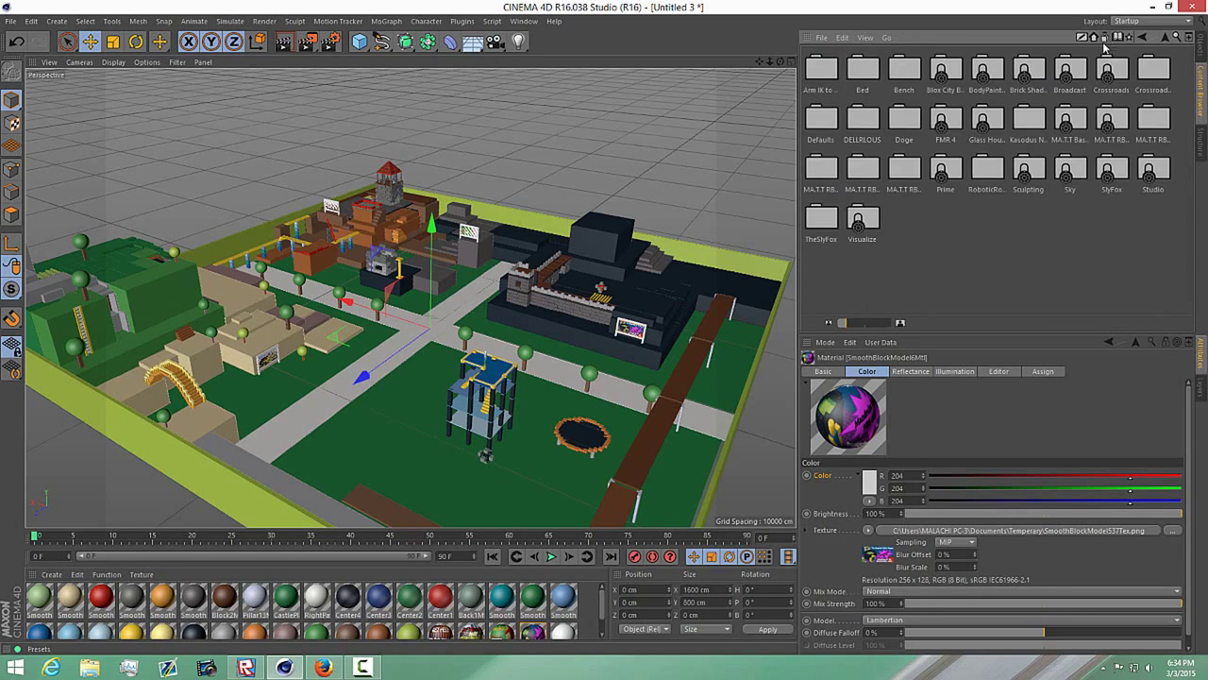
right_click(1151, 76)
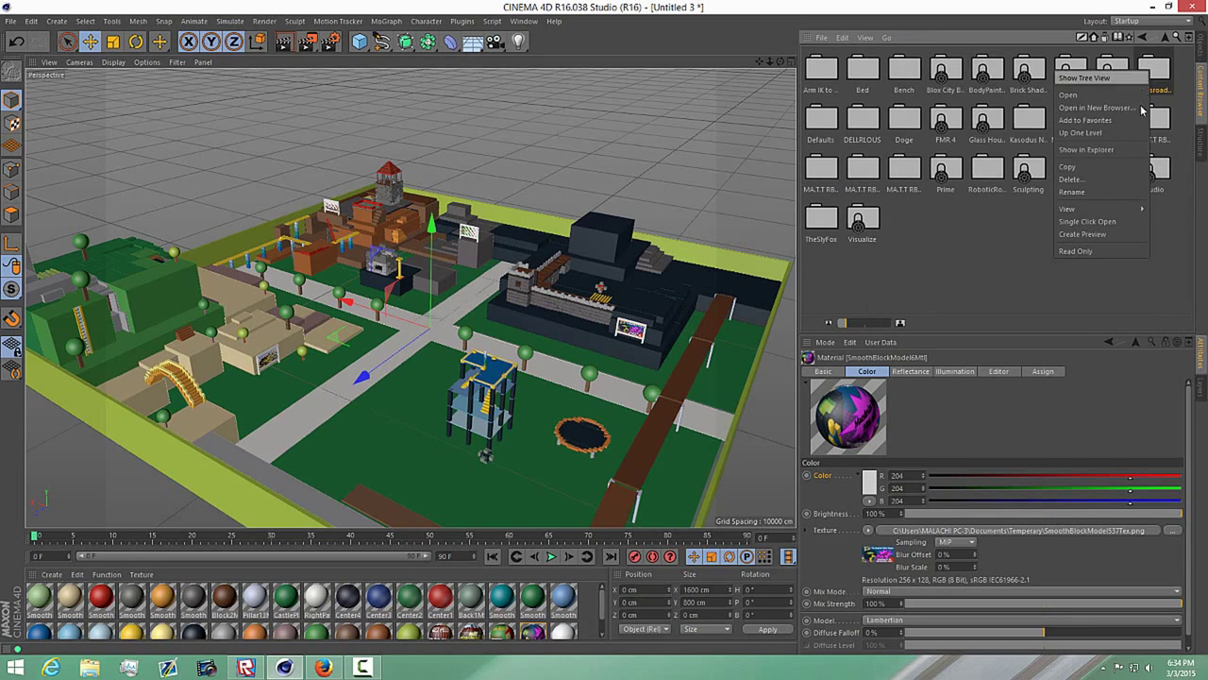
left_click(1095, 149)
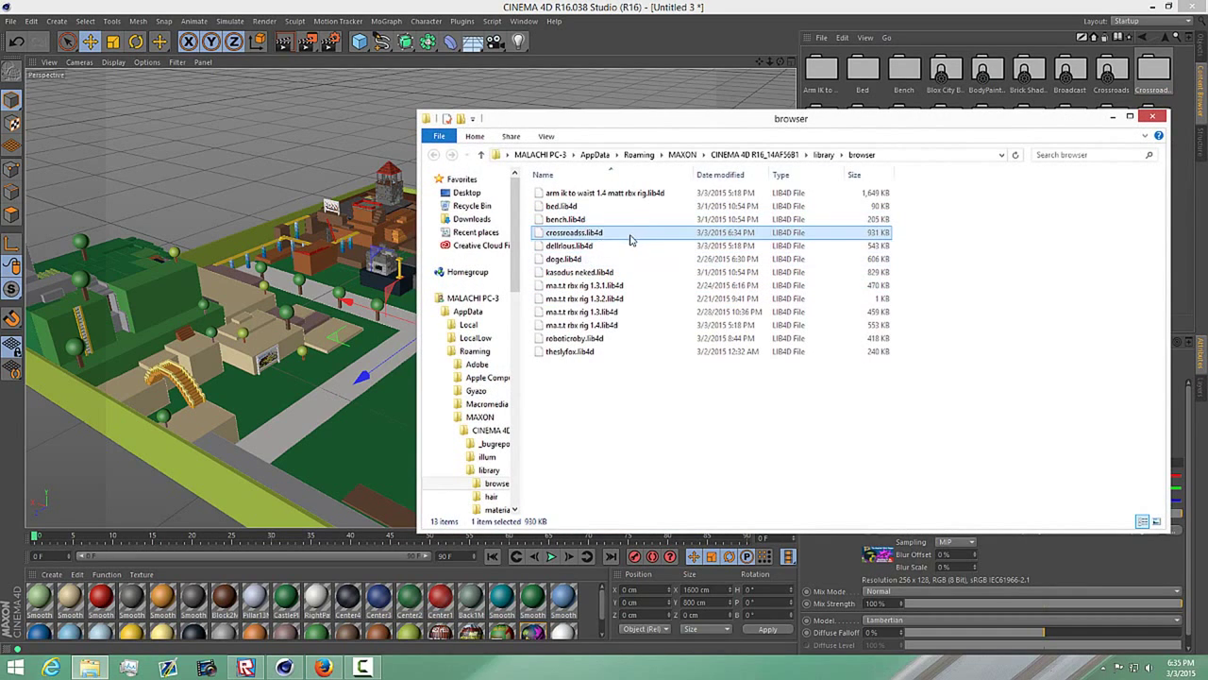
left_click(431, 297)
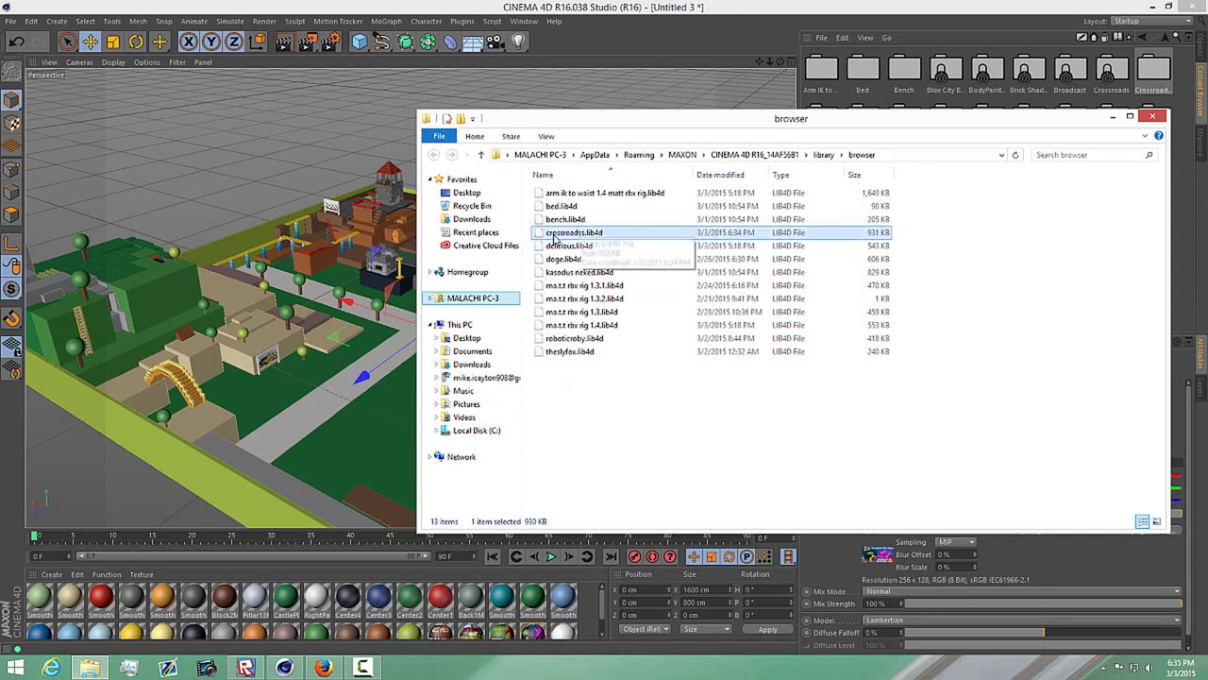
left_click(480, 356)
left_click(465, 339)
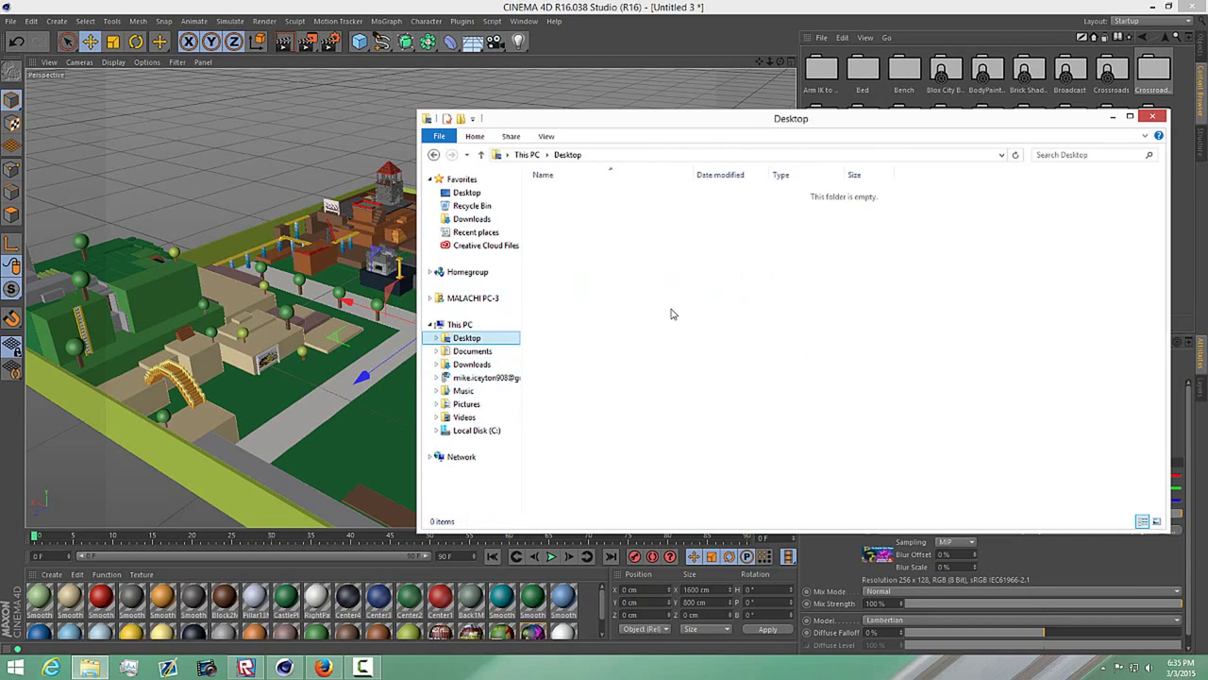
key("ctrl+v")
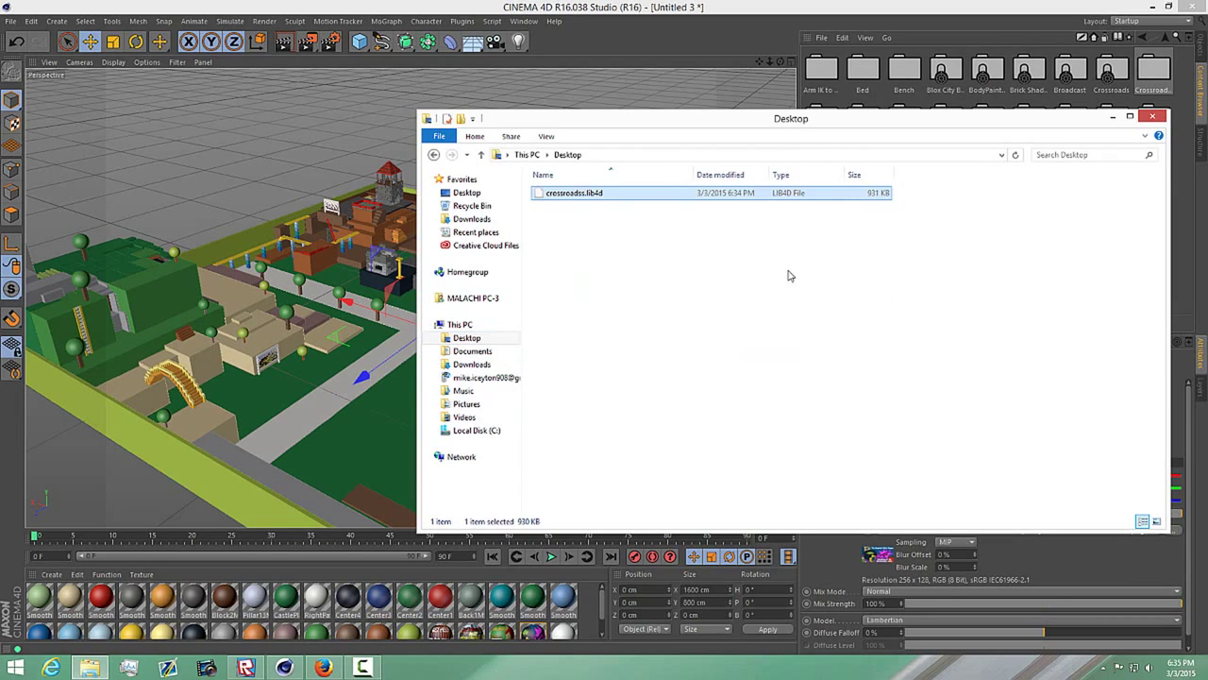
Return to Cinema 4D and look over the finished Crossroads map from several angles and distances
right_click_drag(460, 336, 384, 340, "alt")
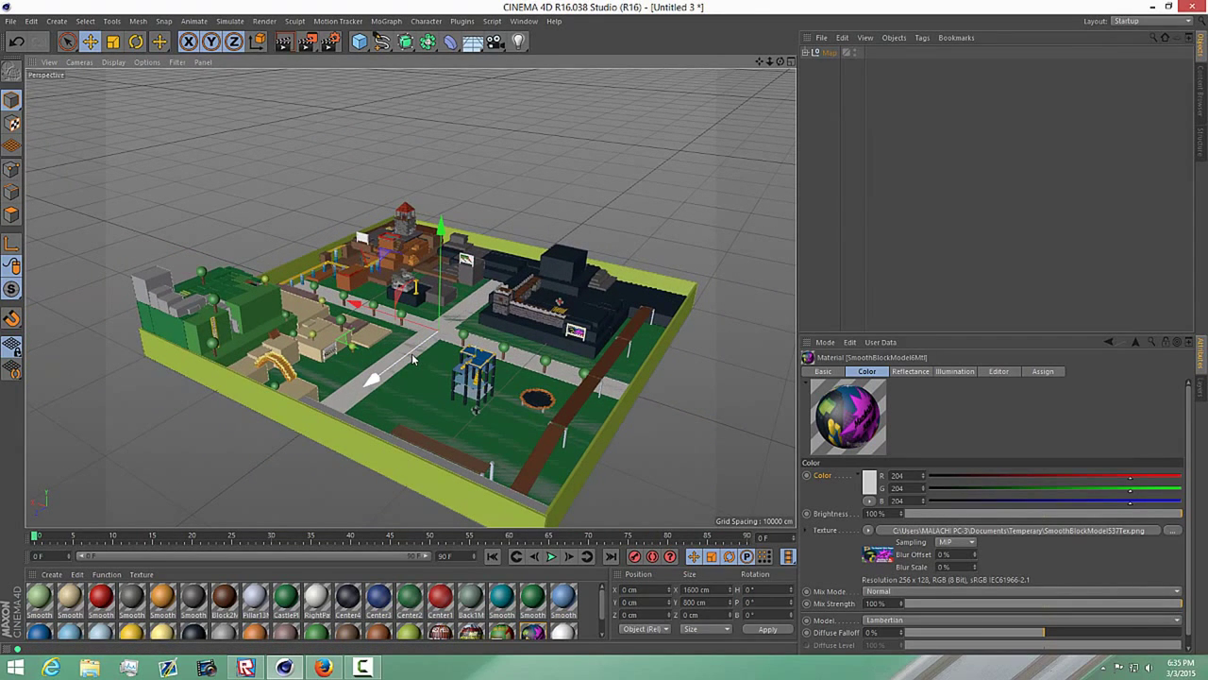
left_click_drag(430, 325, 439, 327, "alt")
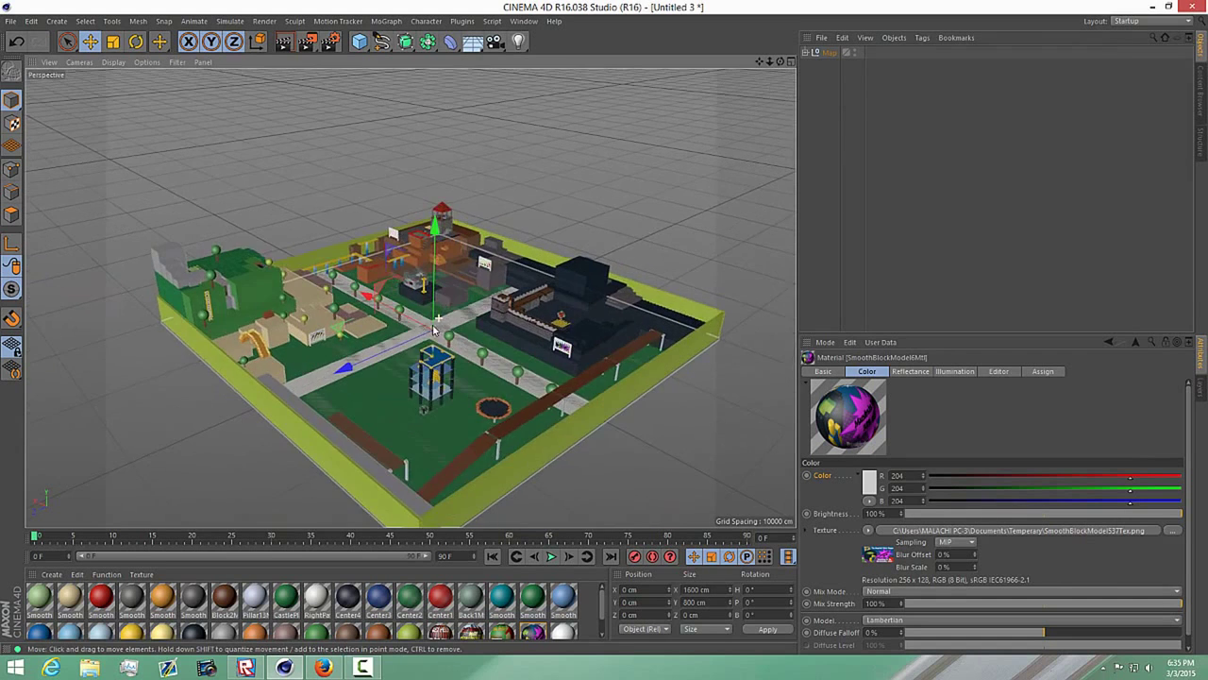
middle_click_drag(439, 327, 409, 262, "alt")
left_click_drag(409, 262, 441, 269, "alt")
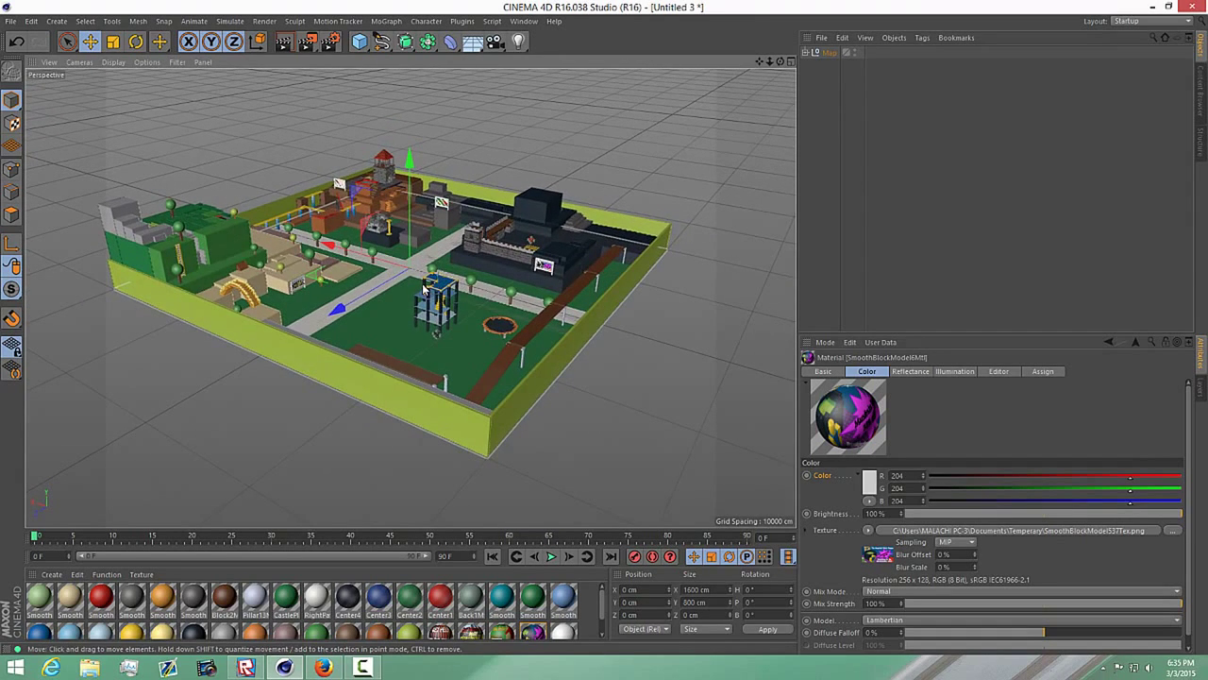
scroll(406, 274, "up", 3)
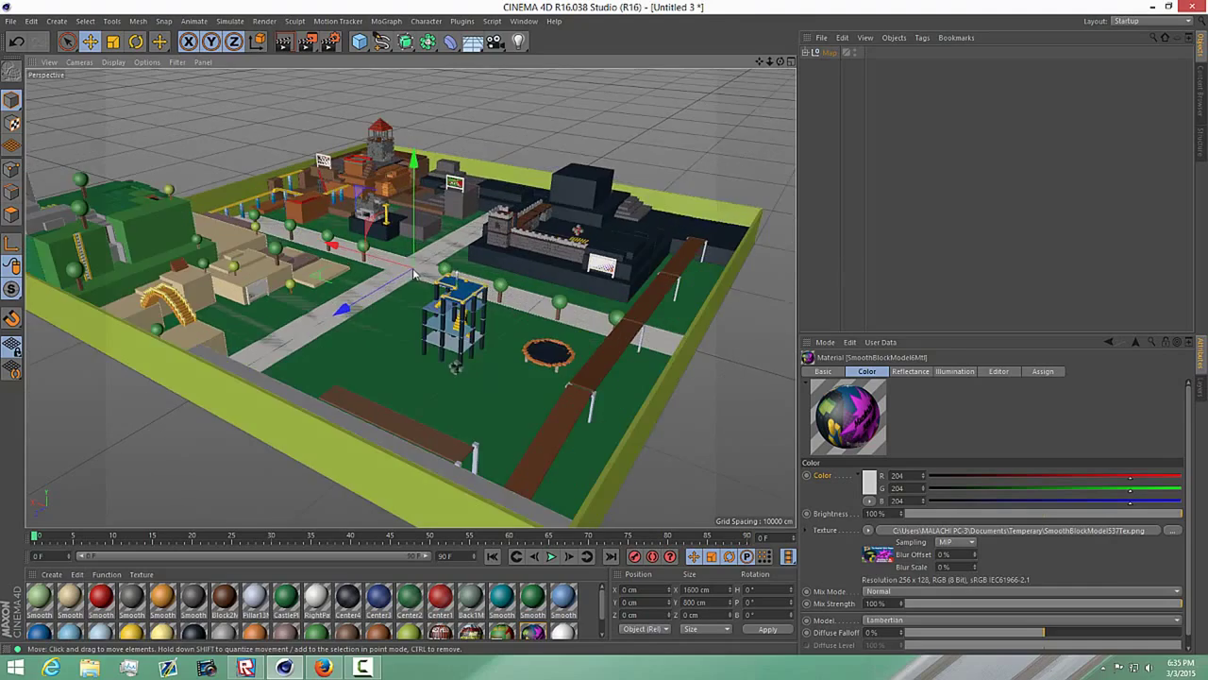
middle_click_drag(411, 274, 444, 310, "alt")
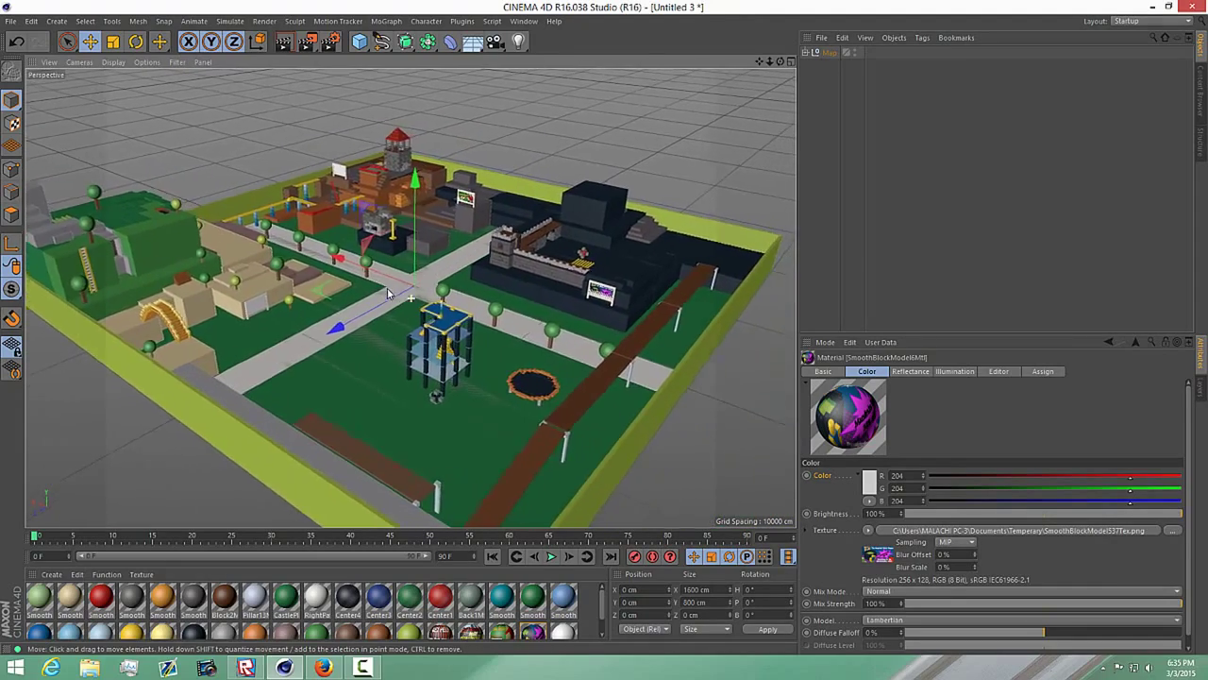
scroll(359, 293, "down", 3)
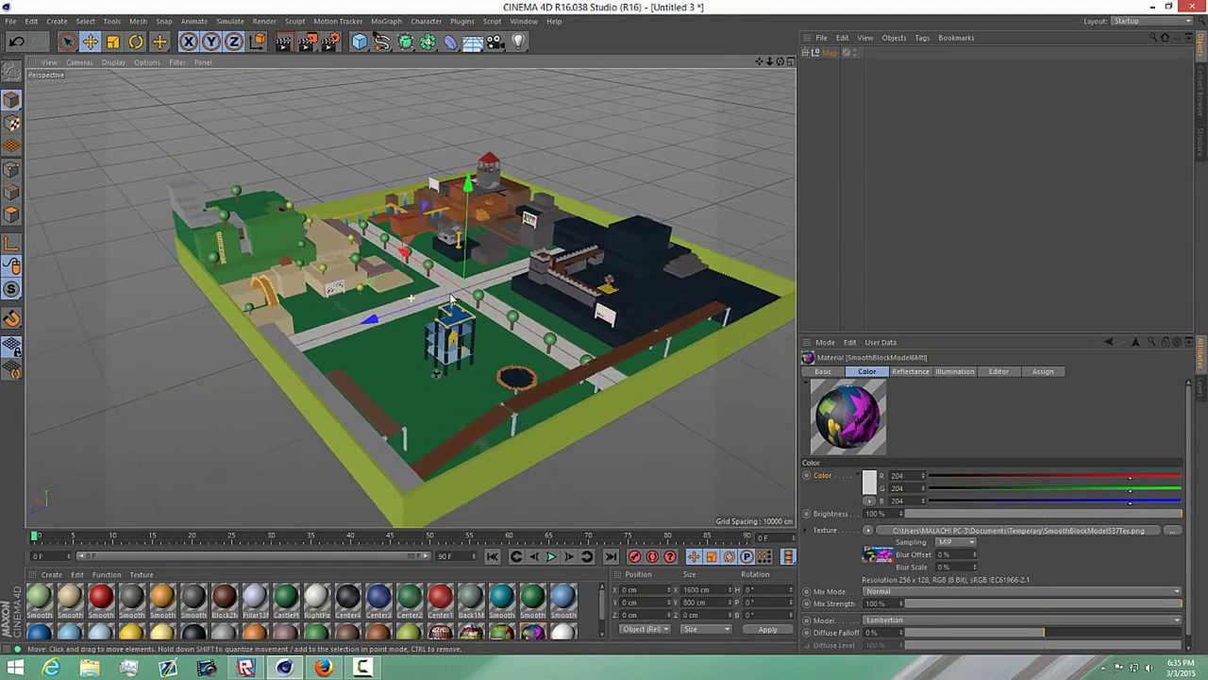